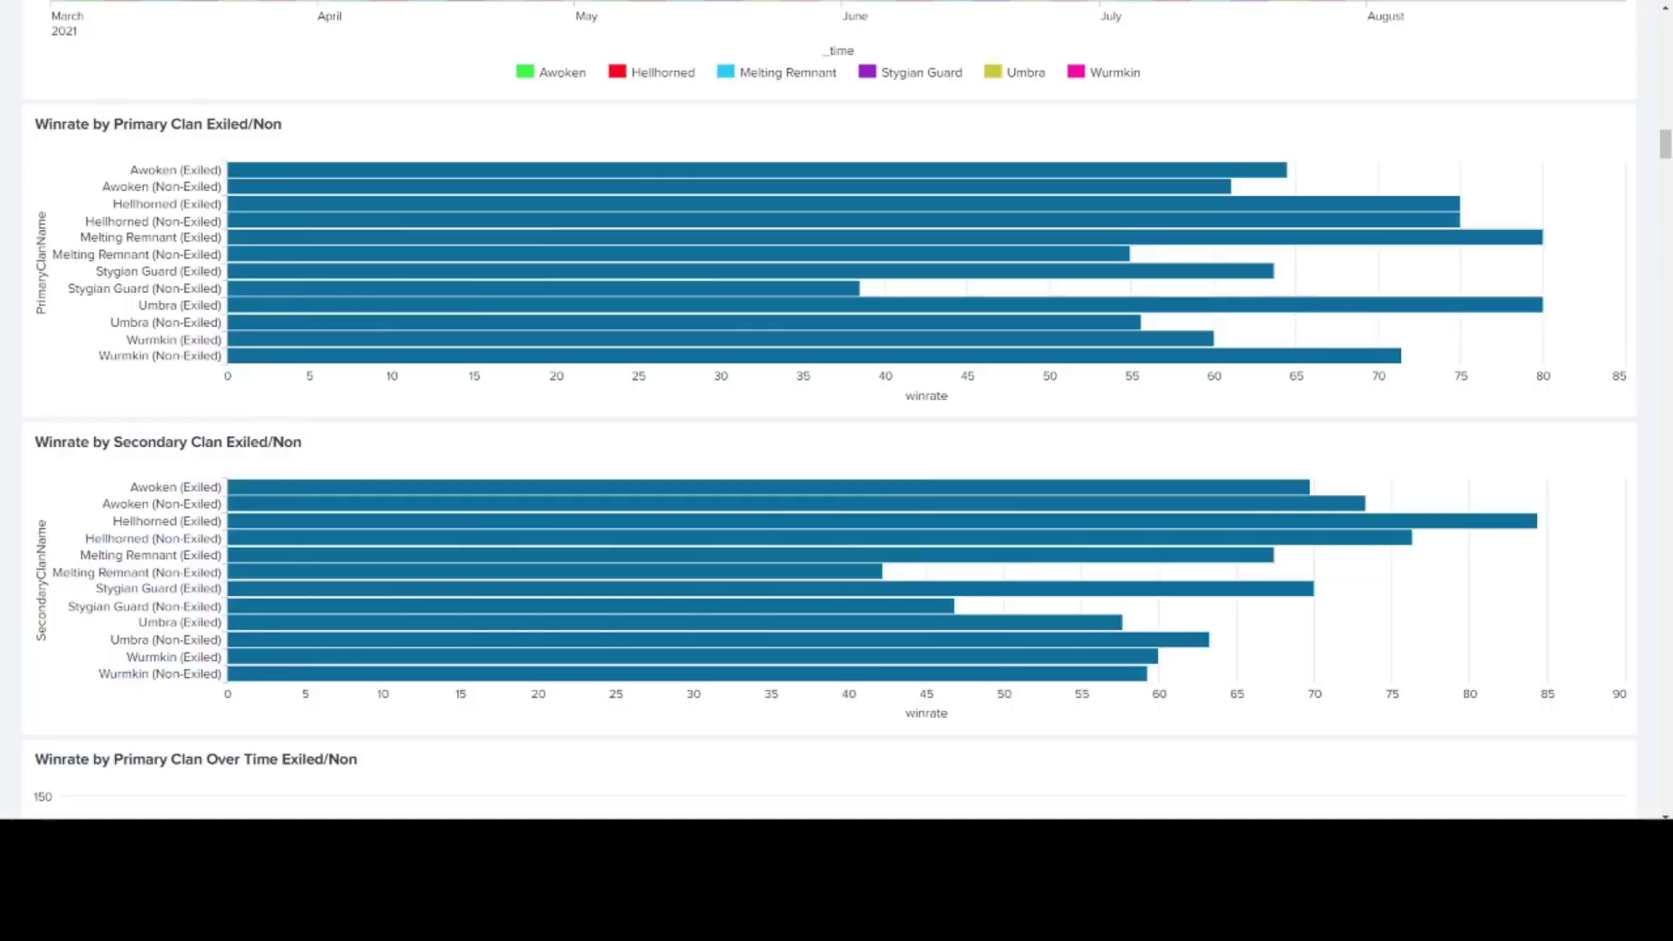
- Review the dashboard's clan winrate charts and the stats tables for cards, banner units, spells, upgrades and infusions
{"action": "scroll", "coordinate": [510, 466], "scroll_direction": "down", "scroll_amount": 14}
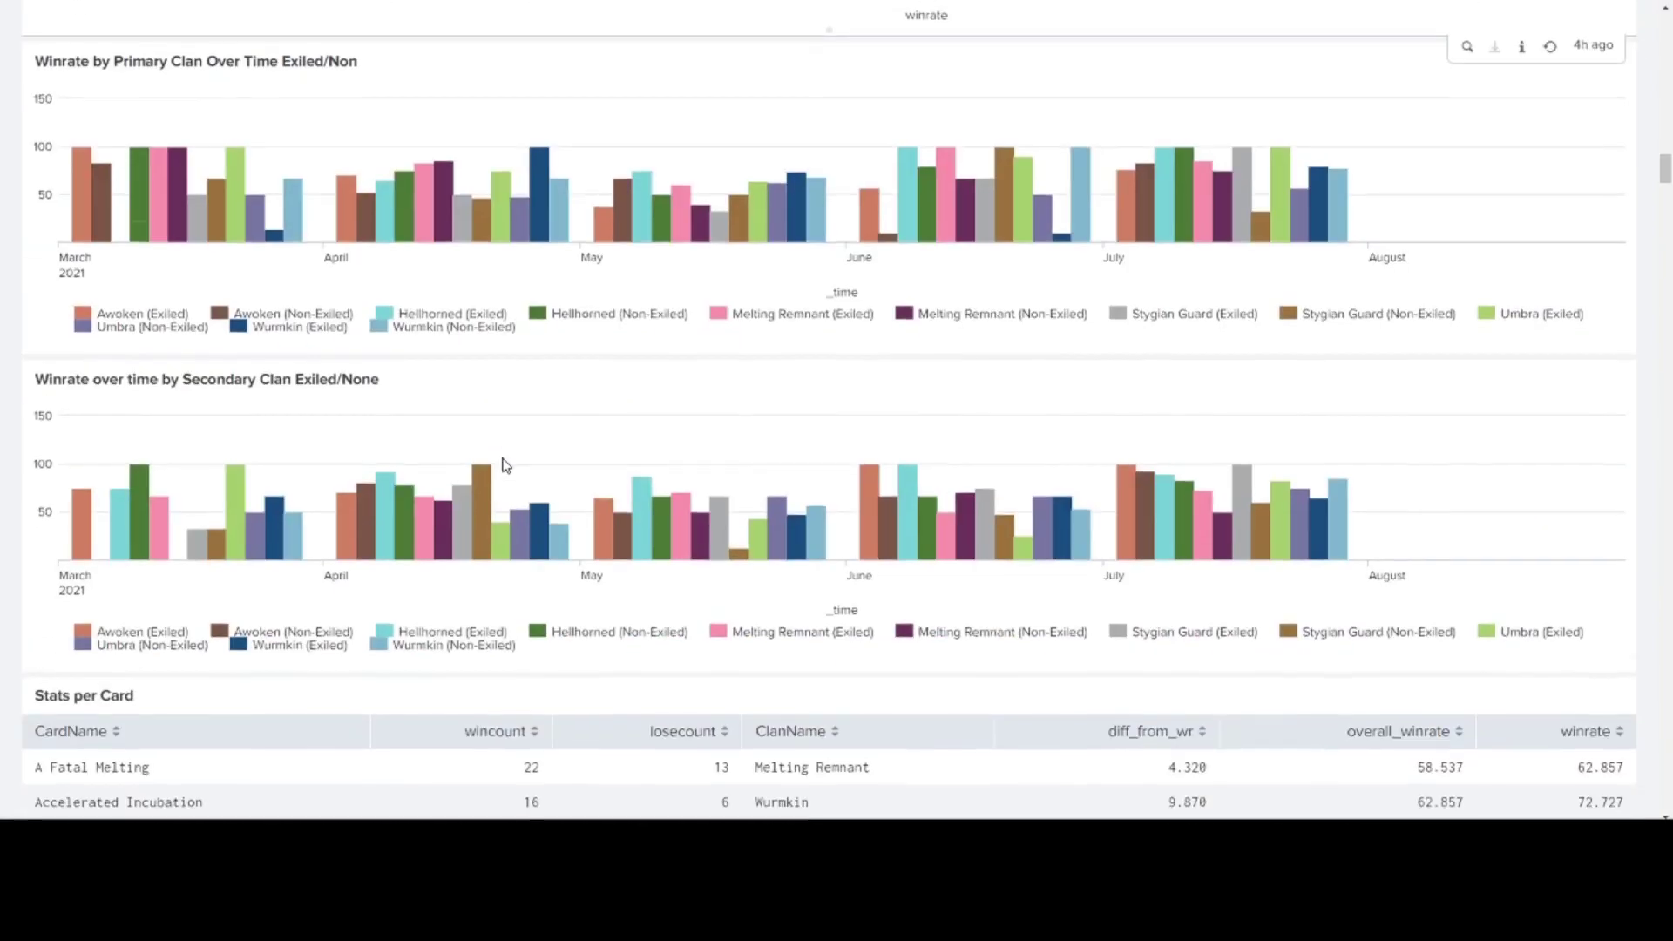
{"action": "scroll", "coordinate": [507, 466], "scroll_direction": "down", "scroll_amount": 20}
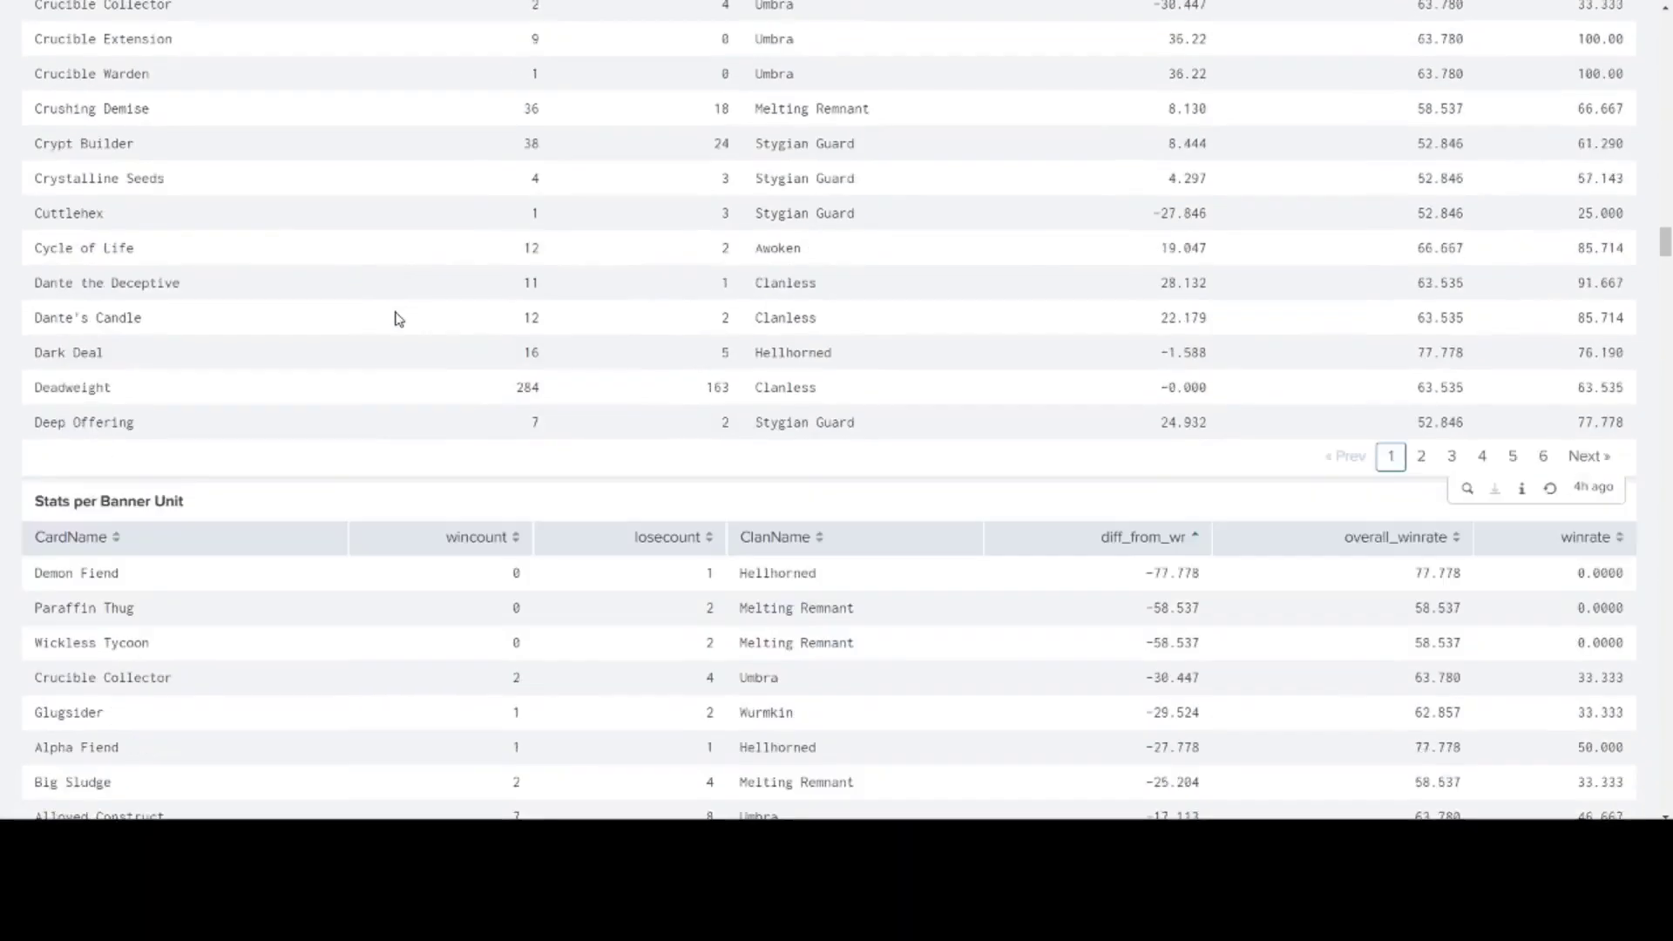
{"action": "scroll", "coordinate": [397, 319], "scroll_direction": "down", "scroll_amount": 1}
{"action": "scroll", "coordinate": [433, 347], "scroll_direction": "up", "scroll_amount": 7}
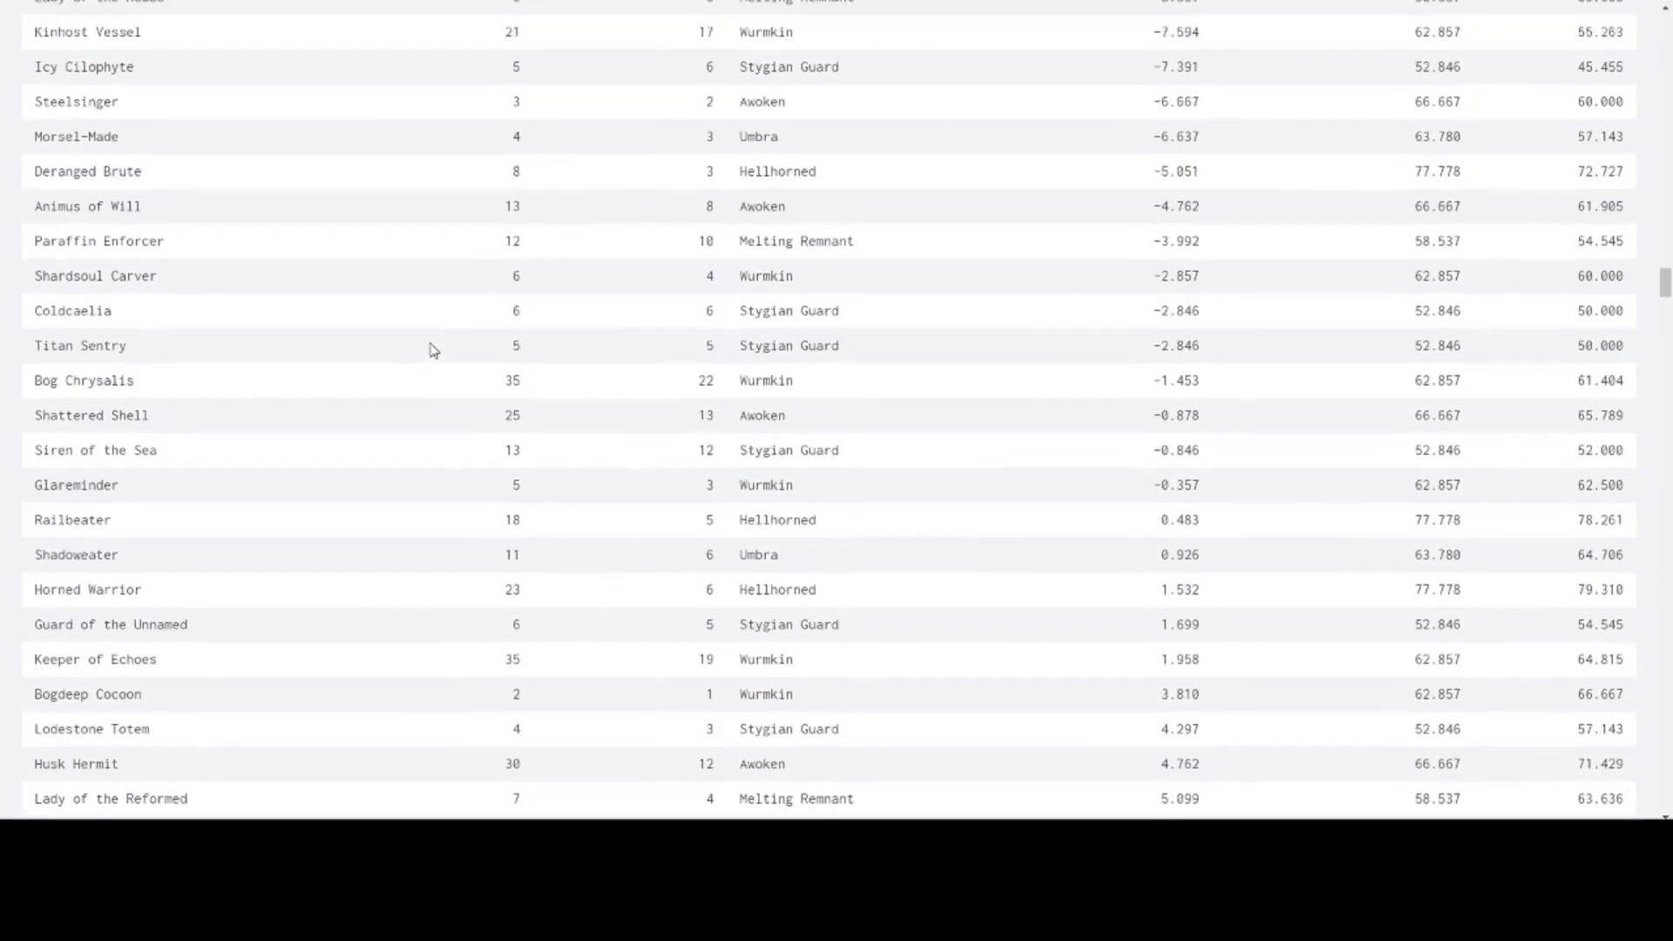
{"action": "scroll", "coordinate": [427, 353], "scroll_direction": "down", "scroll_amount": 18}
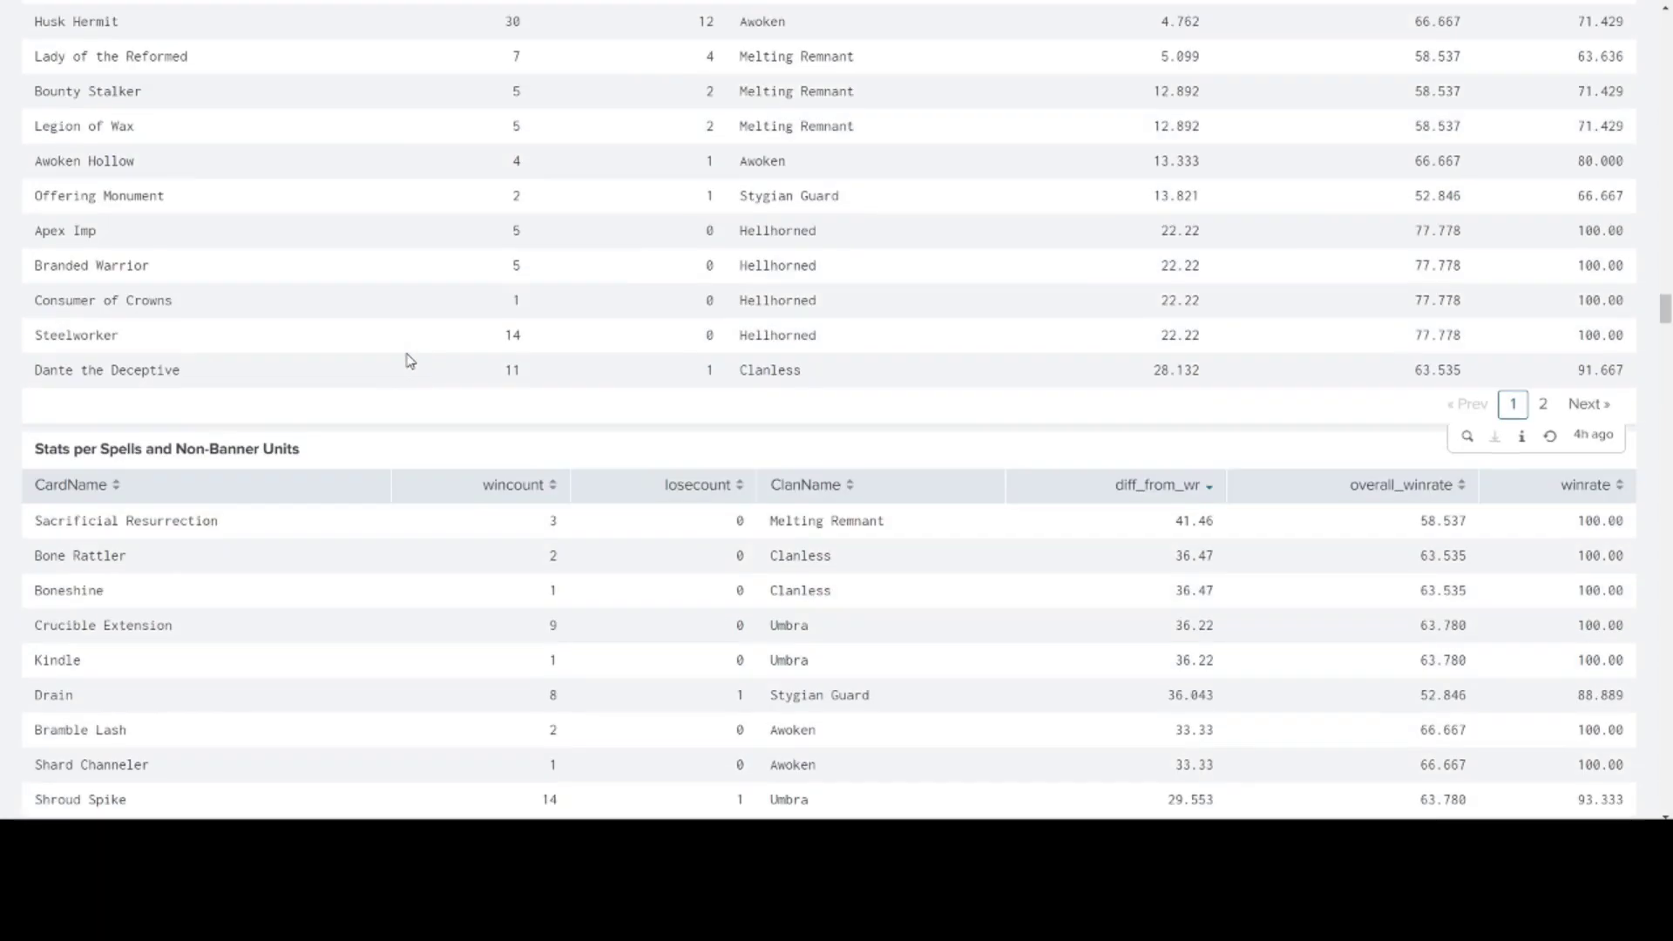
{"action": "scroll", "coordinate": [300, 321], "scroll_direction": "down", "scroll_amount": 20}
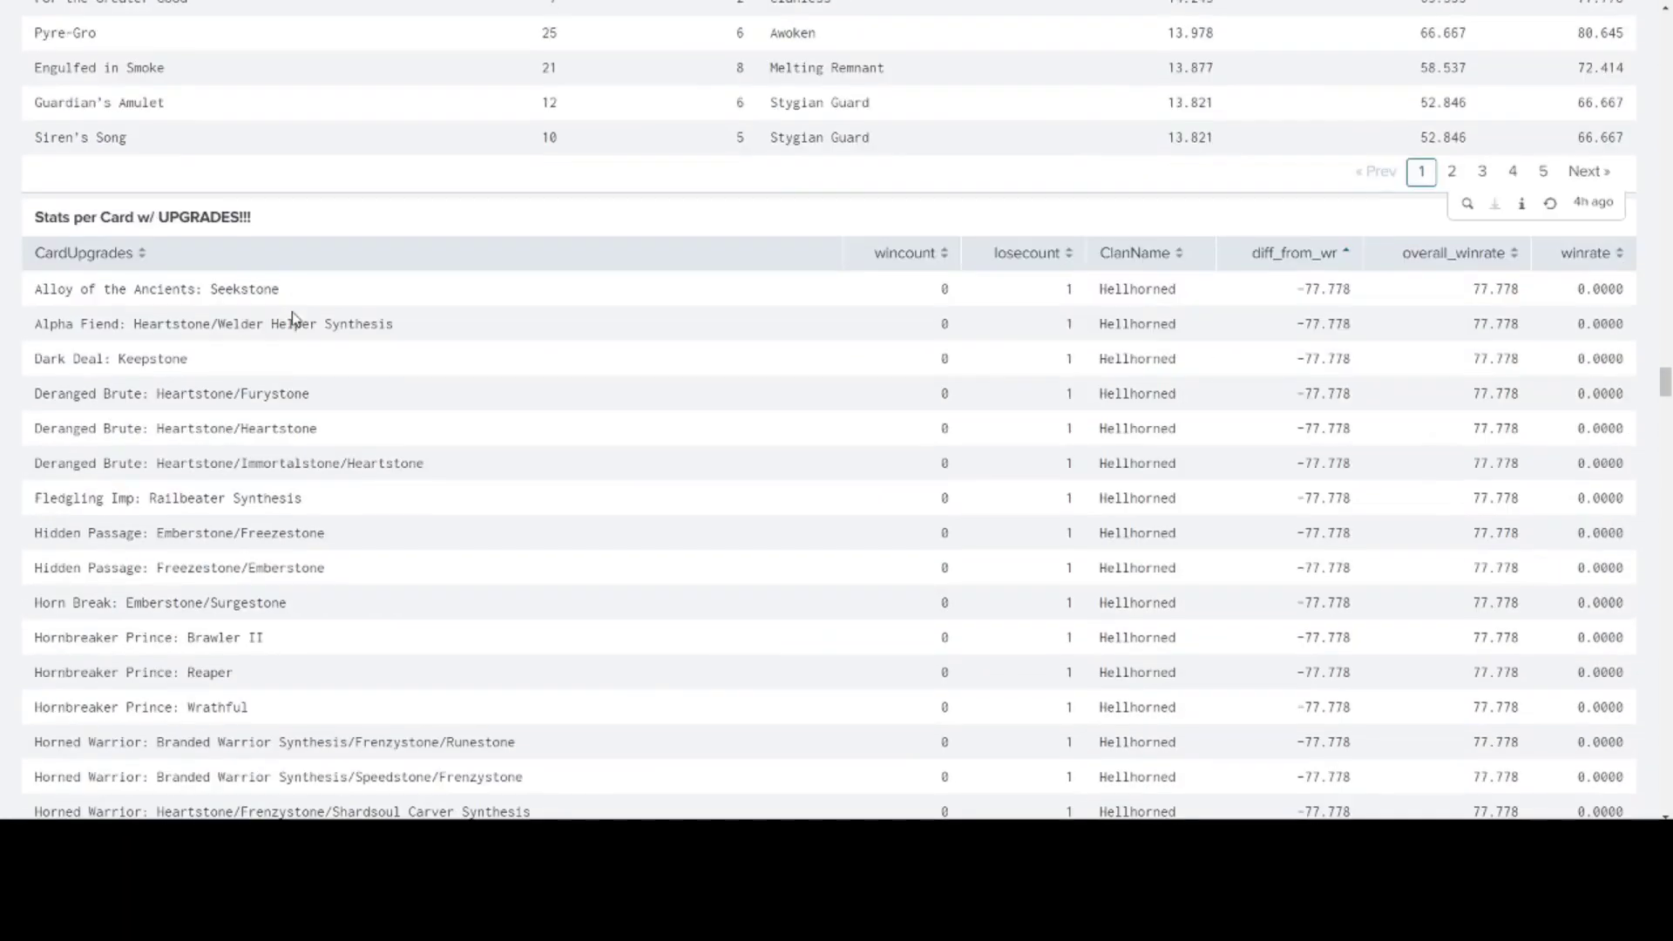
{"action": "scroll", "coordinate": [288, 324], "scroll_direction": "down", "scroll_amount": 14}
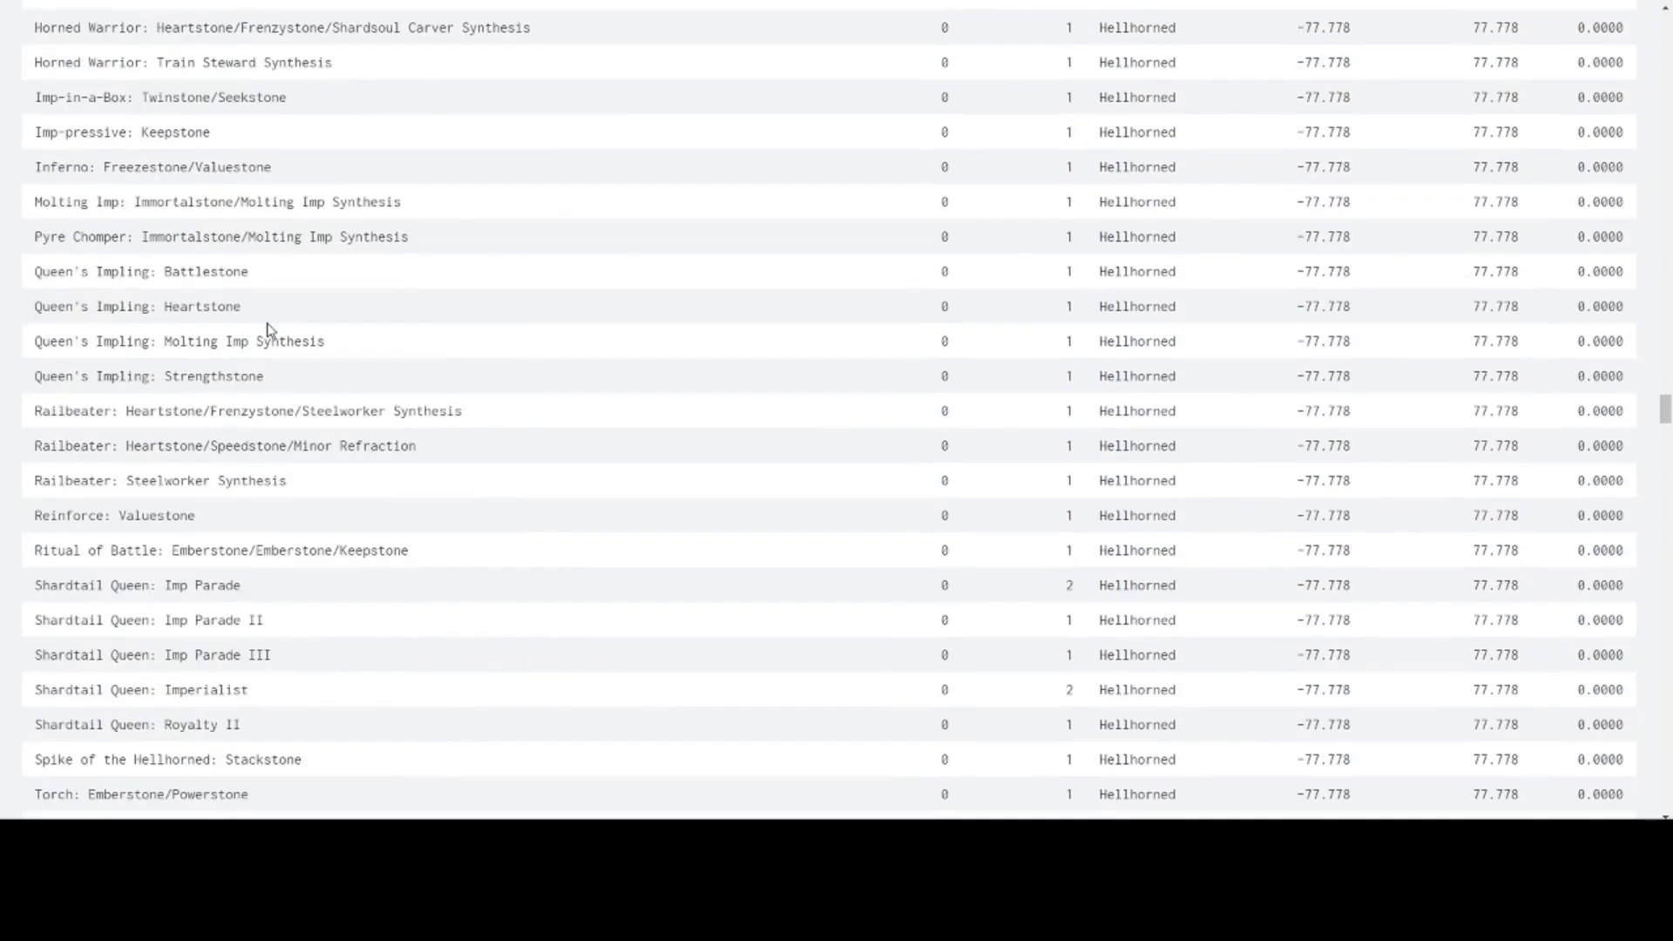
{"action": "scroll", "coordinate": [268, 331], "scroll_direction": "down", "scroll_amount": 11}
{"action": "scroll", "coordinate": [269, 332], "scroll_direction": "up", "scroll_amount": 3}
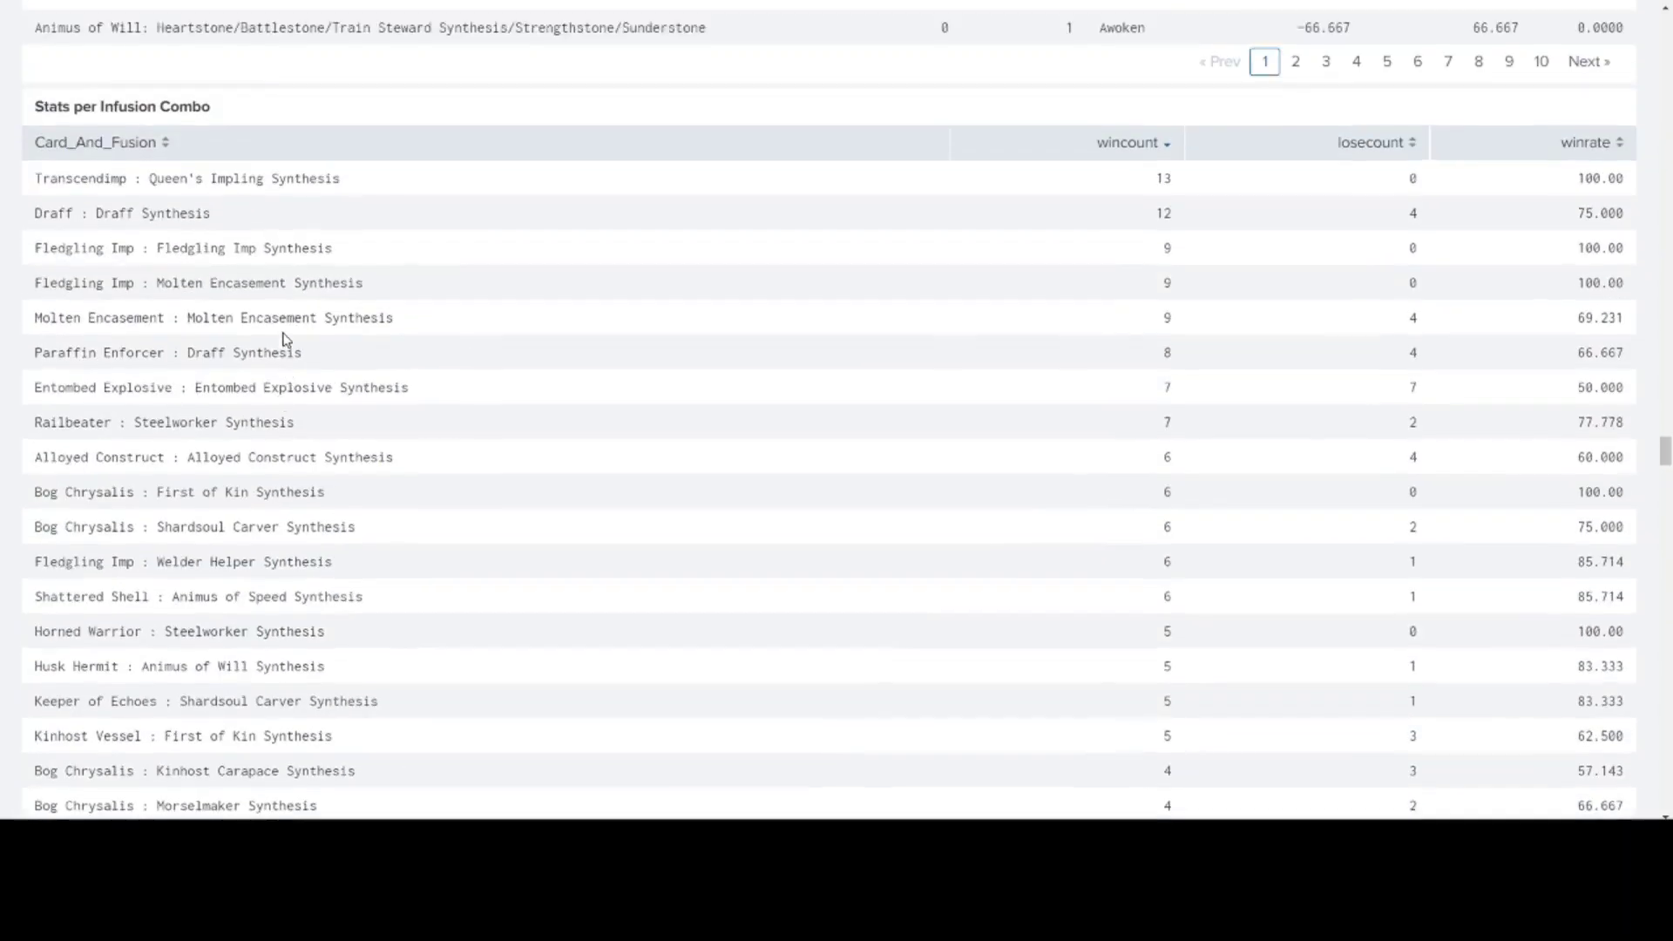
{"action": "scroll", "coordinate": [279, 336], "scroll_direction": "down", "scroll_amount": 3}
{"action": "scroll", "coordinate": [283, 338], "scroll_direction": "down", "scroll_amount": 20}
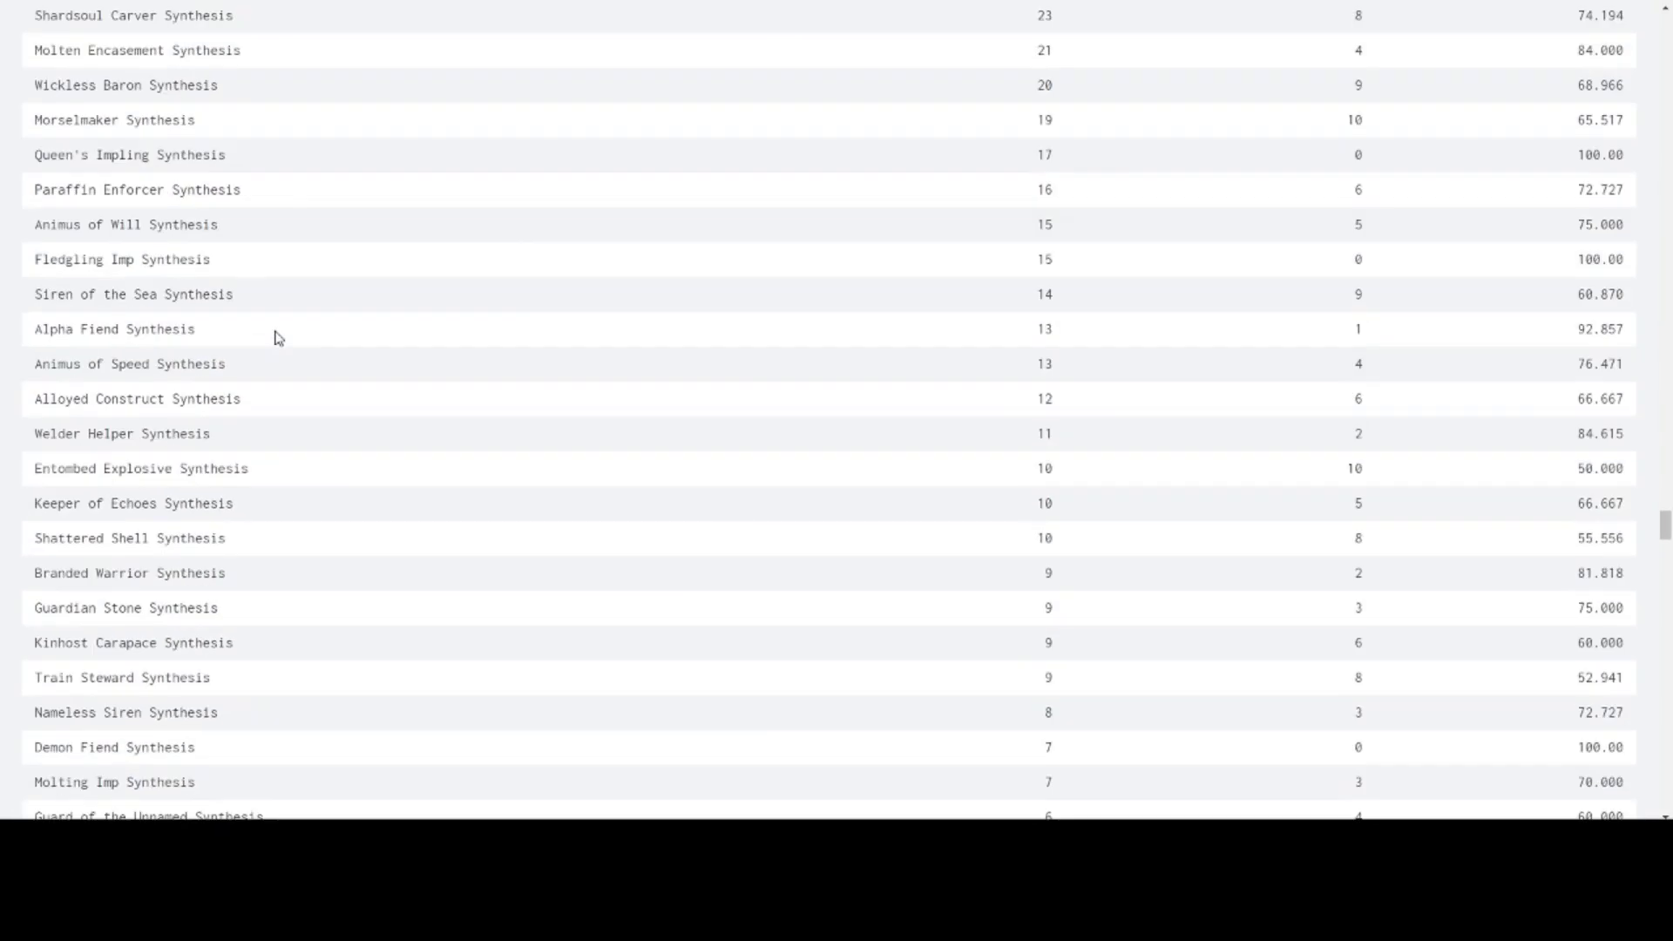
- Open the Stats per Artifact panel's underlying query in the search view
{"action": "scroll", "coordinate": [277, 338], "scroll_direction": "down", "scroll_amount": 17}
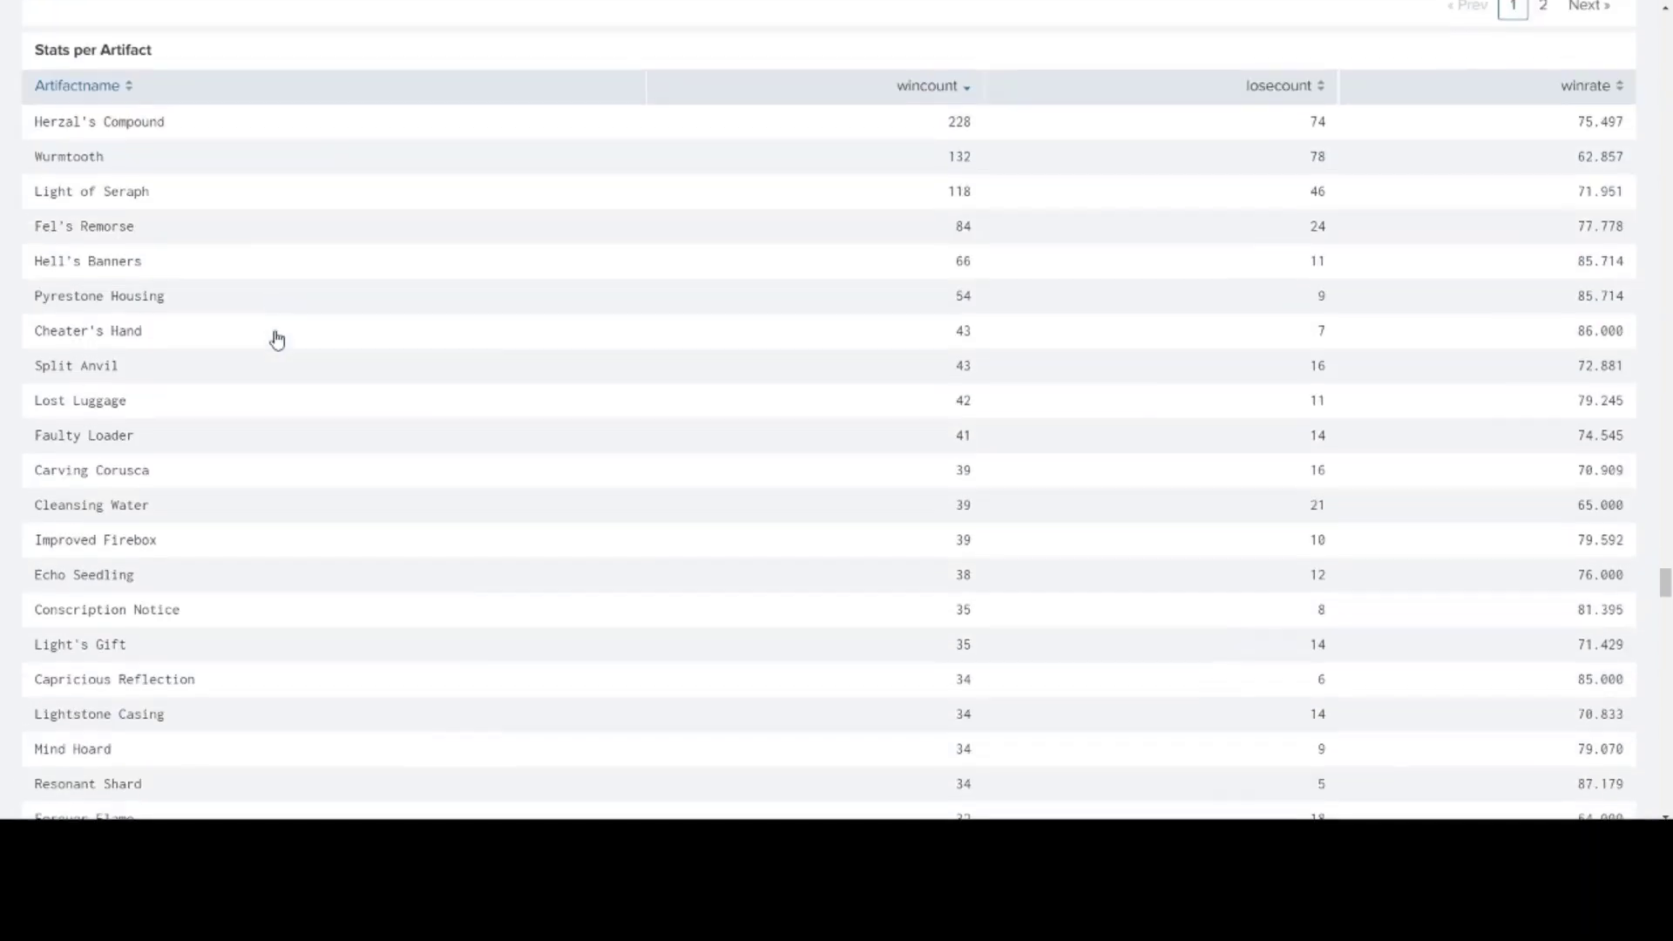
{"action": "scroll", "coordinate": [287, 344], "scroll_direction": "down", "scroll_amount": 3}
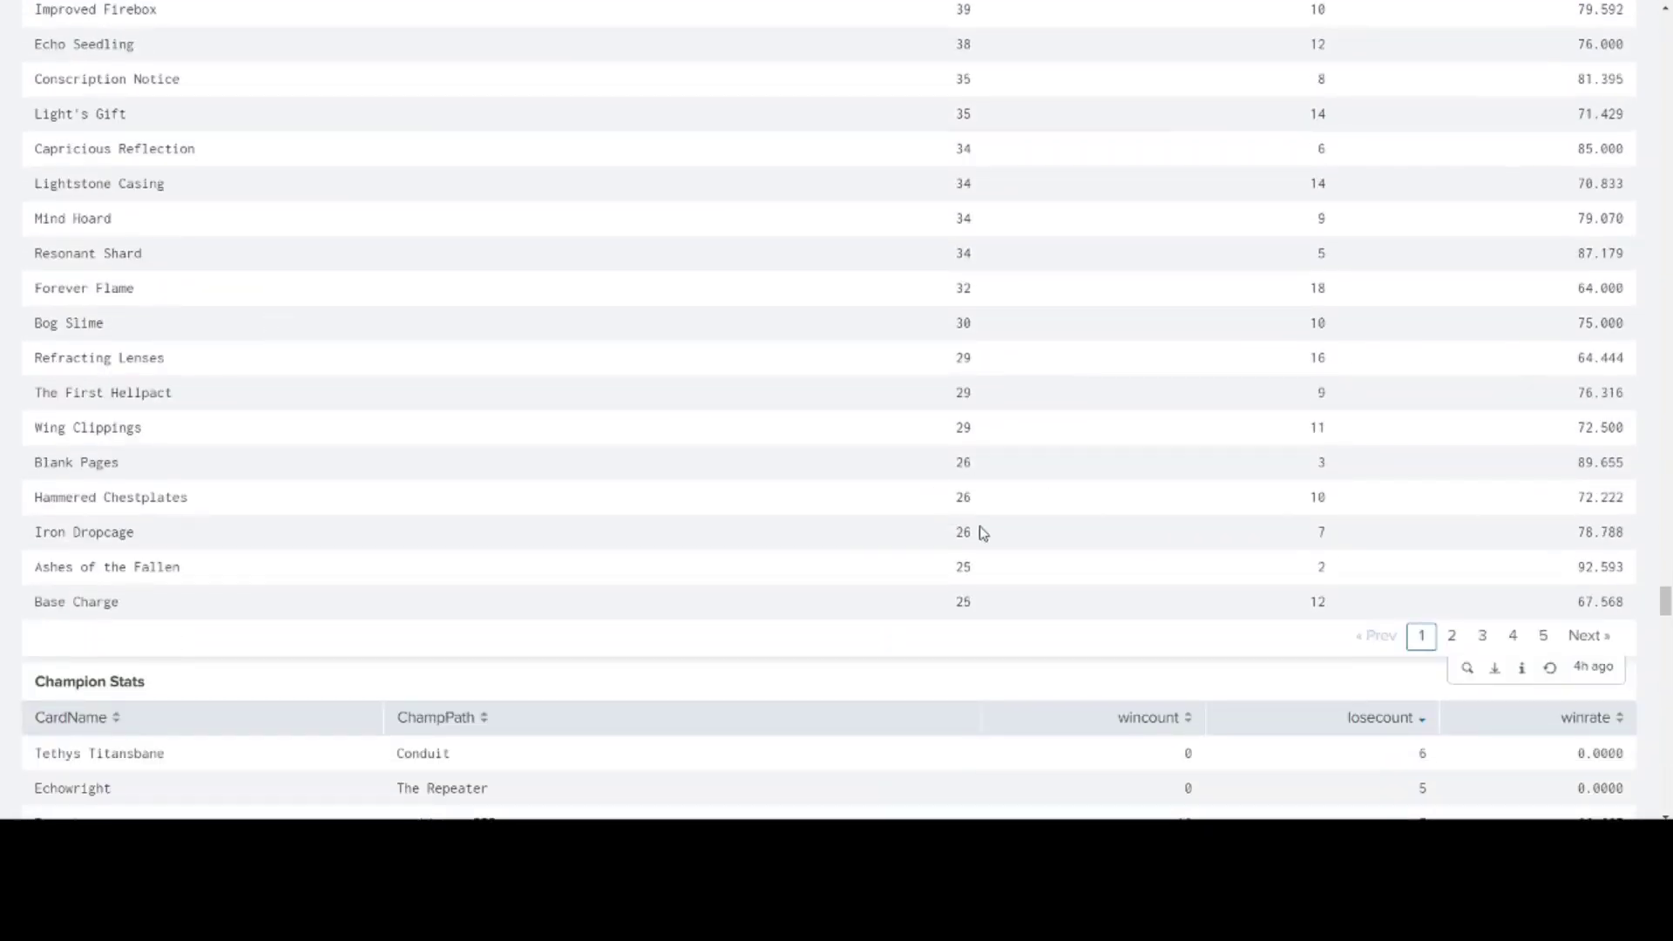
{"action": "left_click", "coordinate": [1468, 673]}
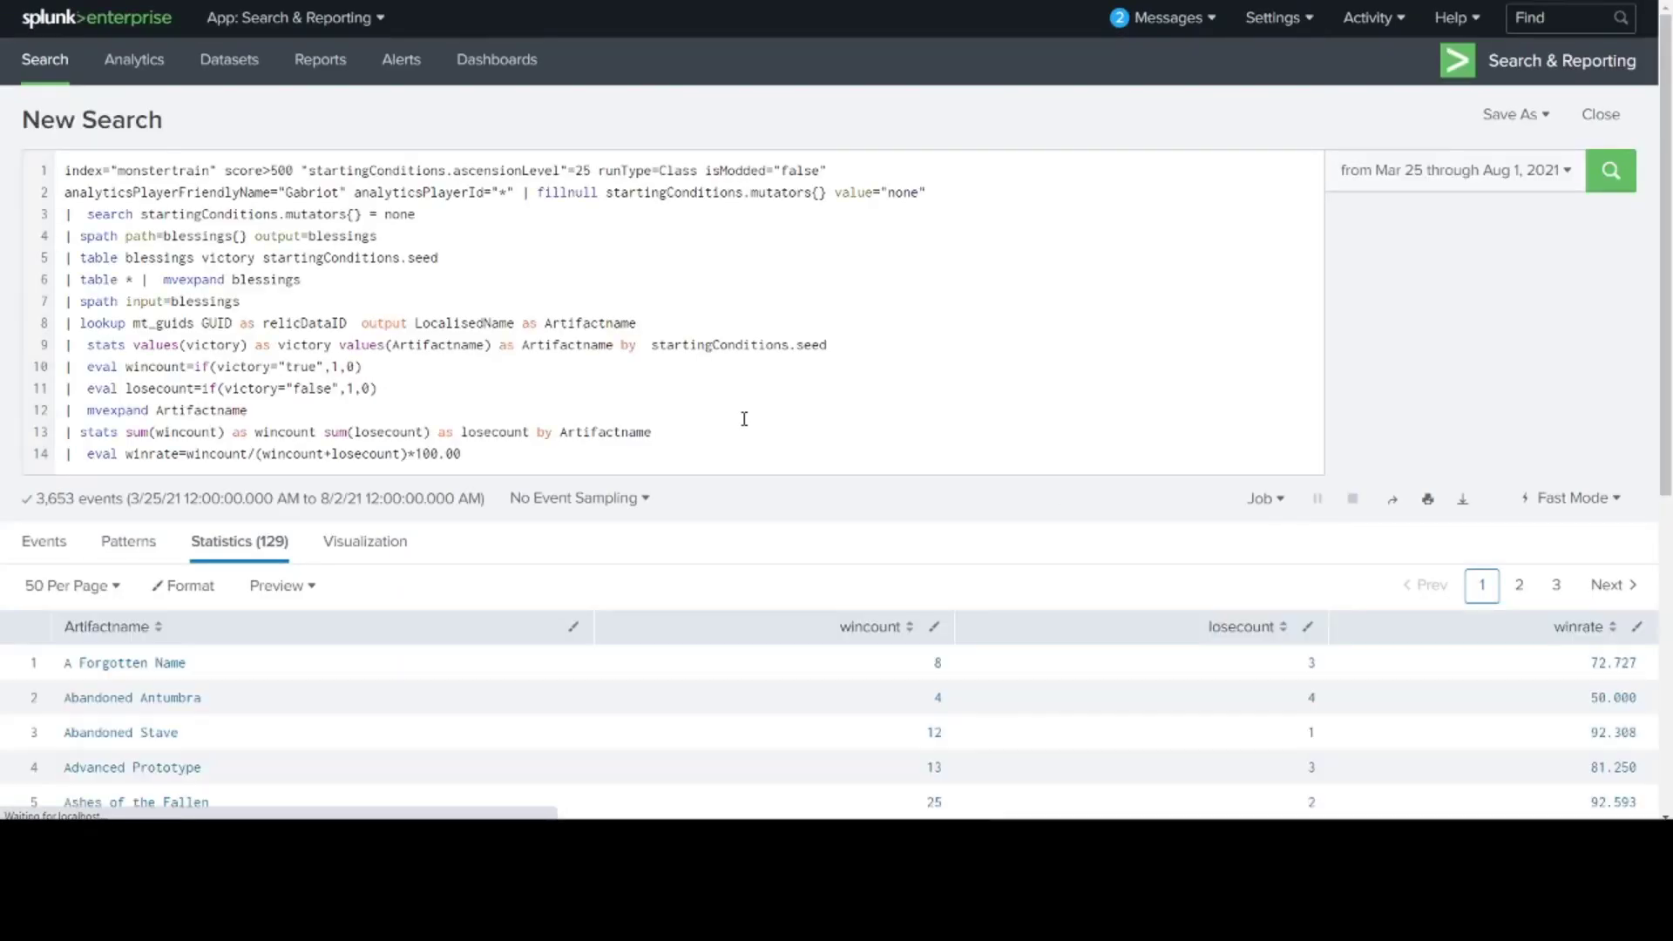
- Sort the artifact results by wincount in descending order
{"action": "scroll", "coordinate": [809, 448], "scroll_direction": "down", "scroll_amount": 1}
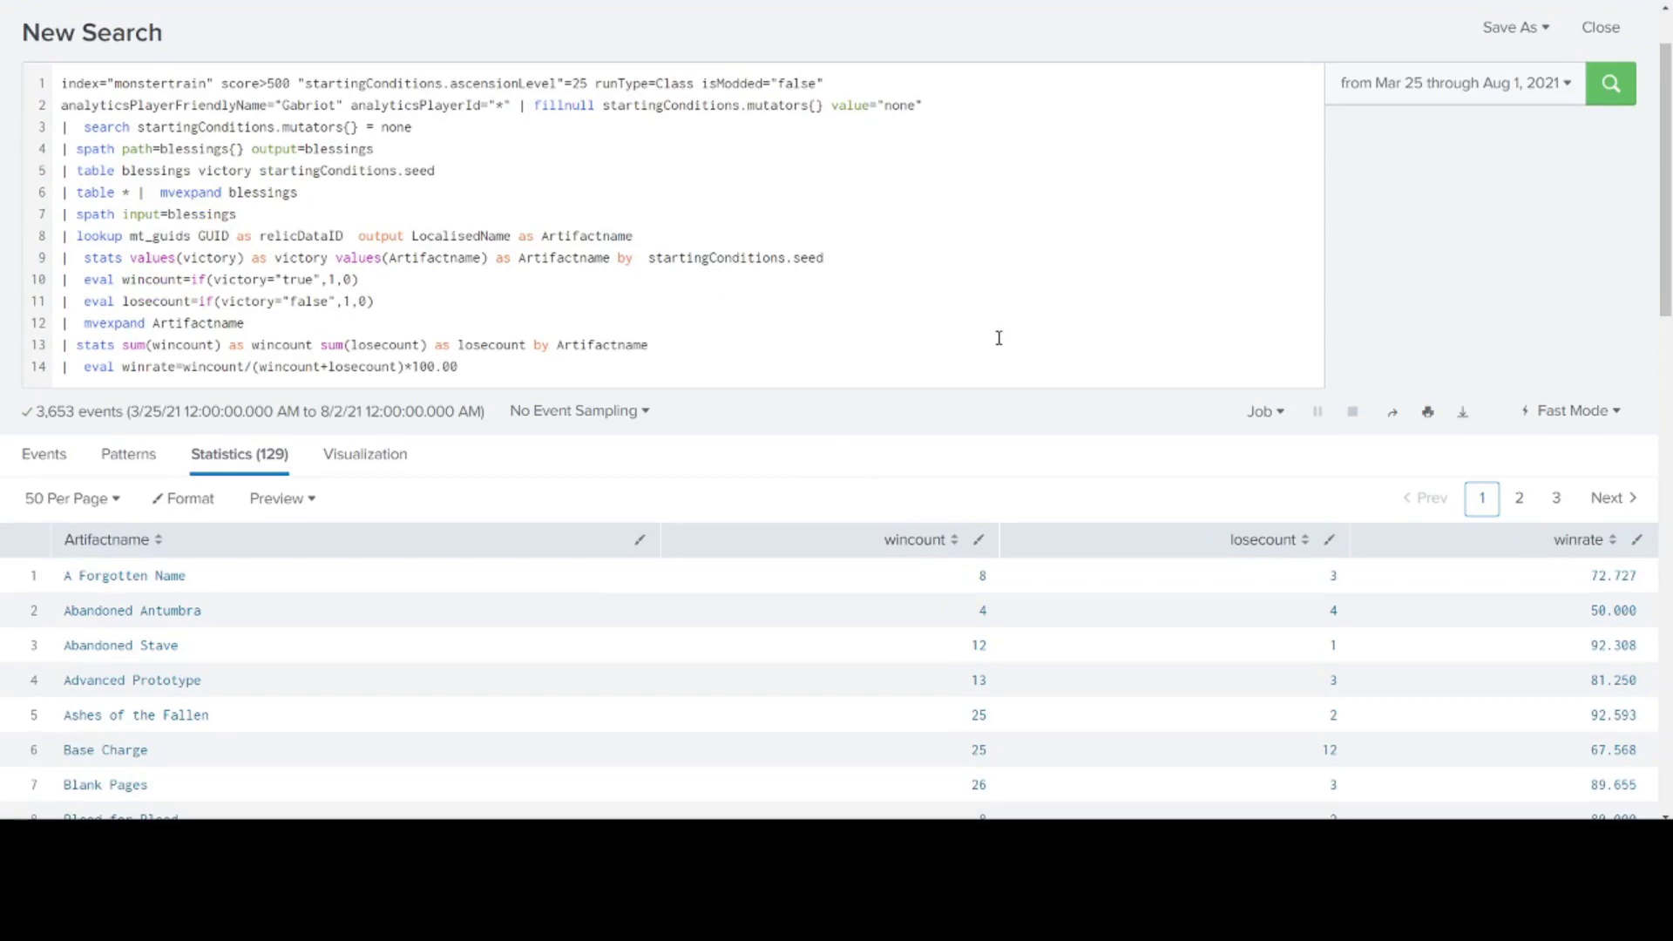
{"action": "scroll", "coordinate": [867, 423], "scroll_direction": "down", "scroll_amount": 3}
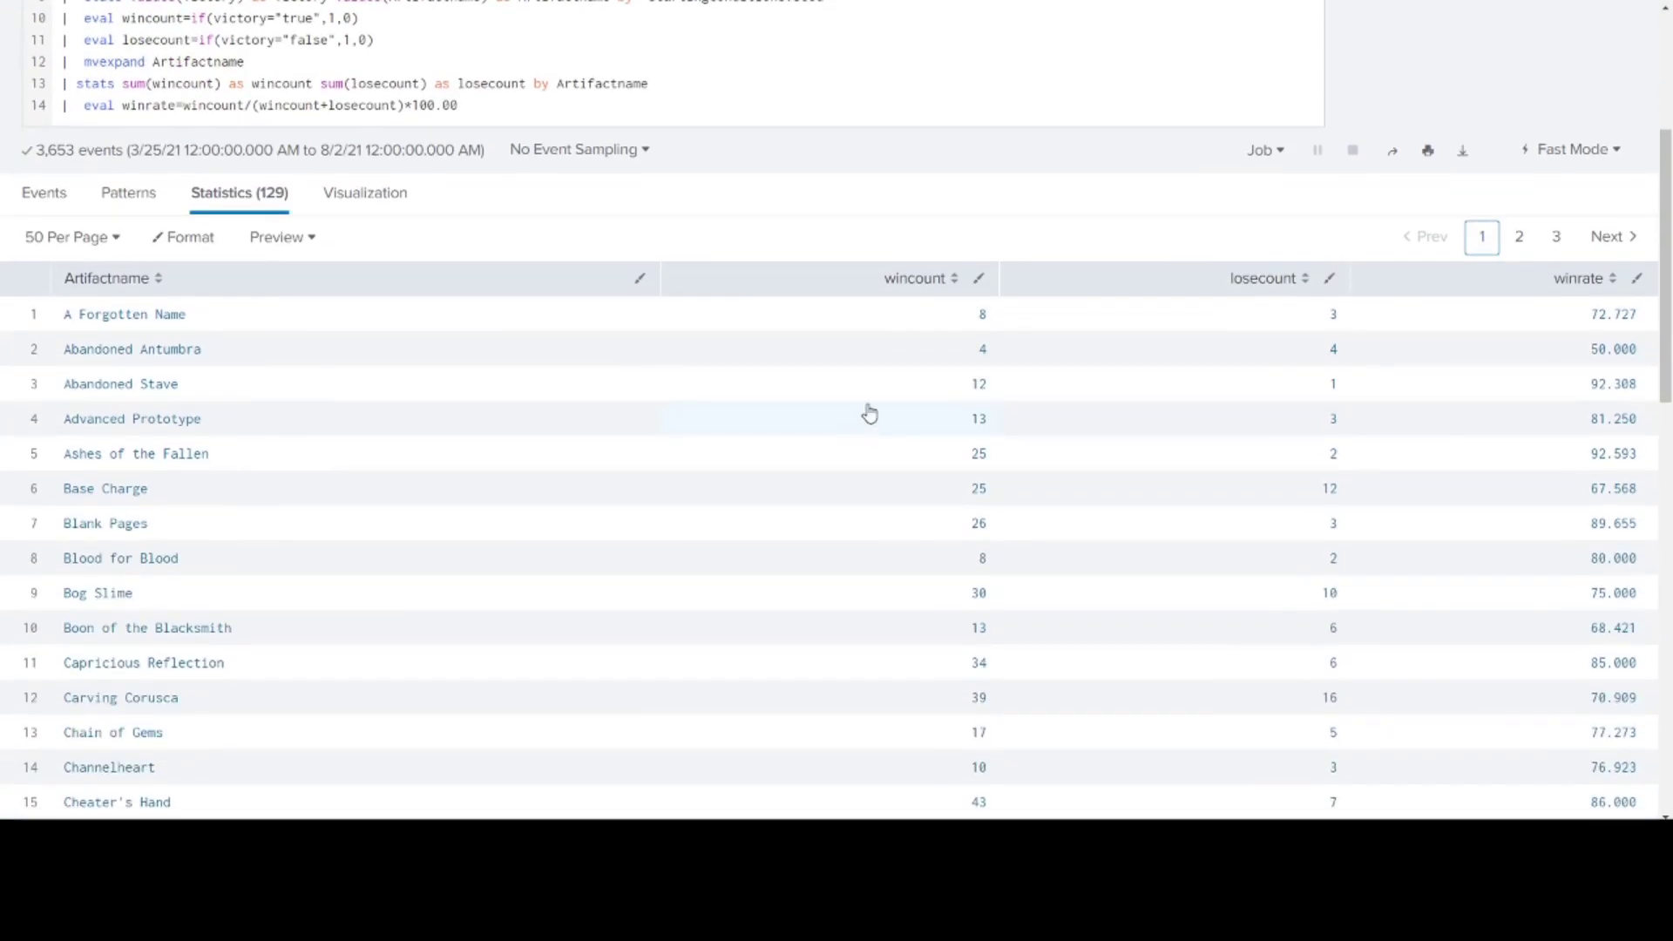
{"action": "left_click", "coordinate": [911, 280]}
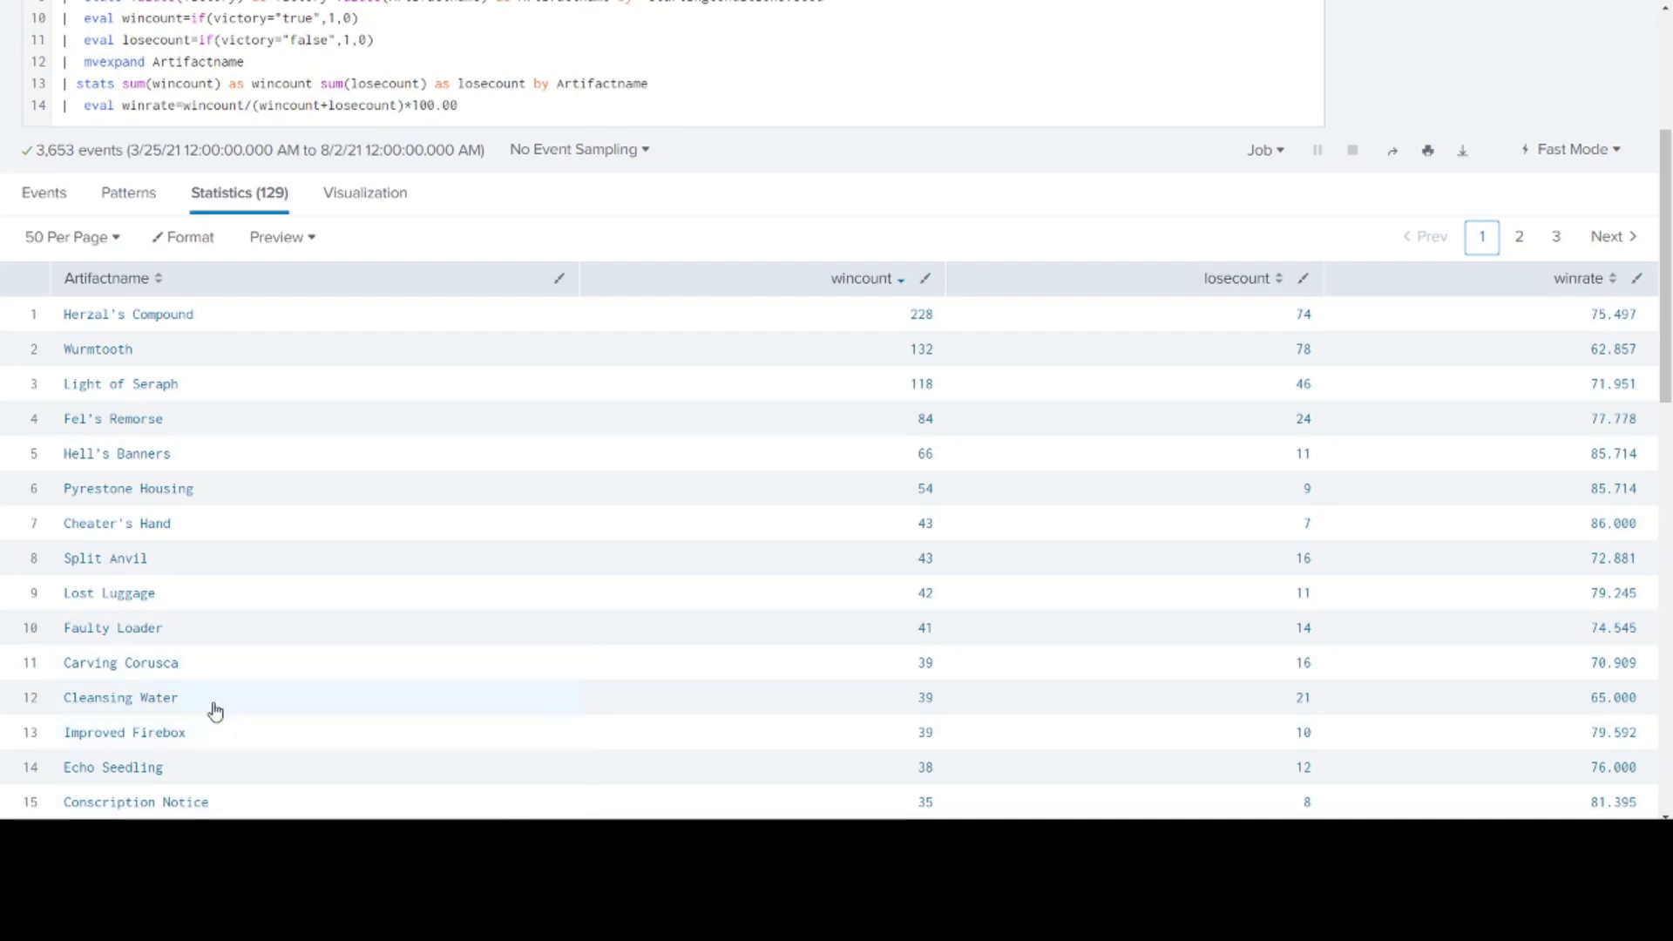
- Read through the first page of artifacts, comparing wincount, losecount and winrate
{"action": "scroll", "coordinate": [419, 627], "scroll_direction": "down", "scroll_amount": 5}
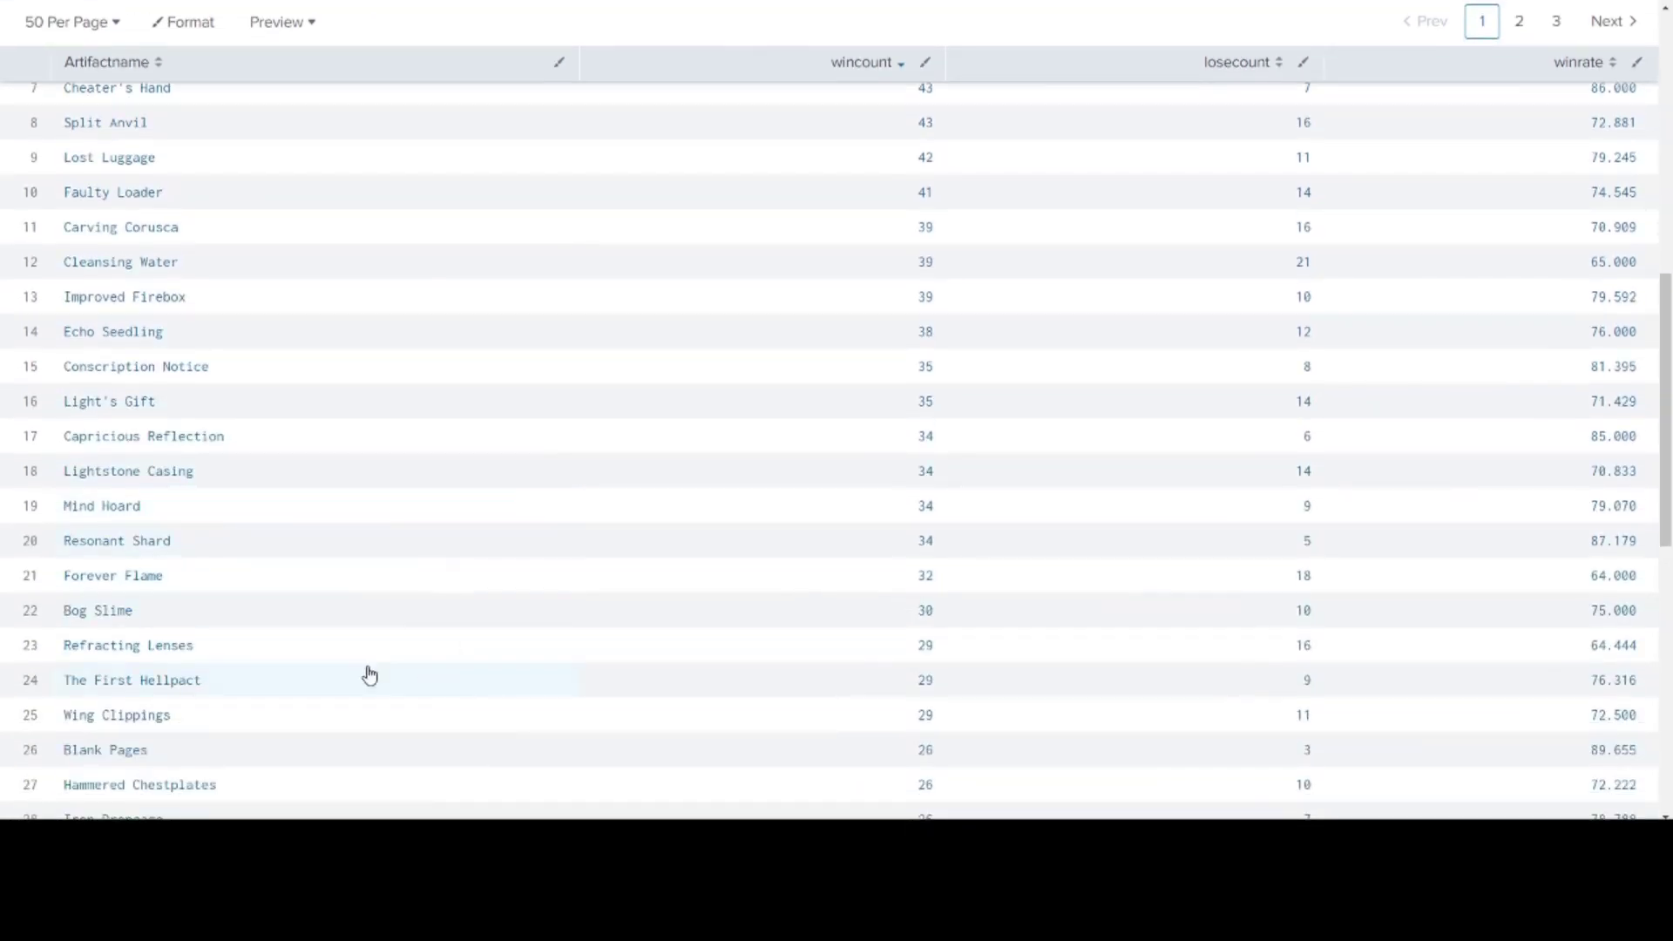
{"action": "scroll", "coordinate": [1120, 689], "scroll_direction": "down", "scroll_amount": 1}
{"action": "scroll", "coordinate": [1112, 680], "scroll_direction": "down", "scroll_amount": 1}
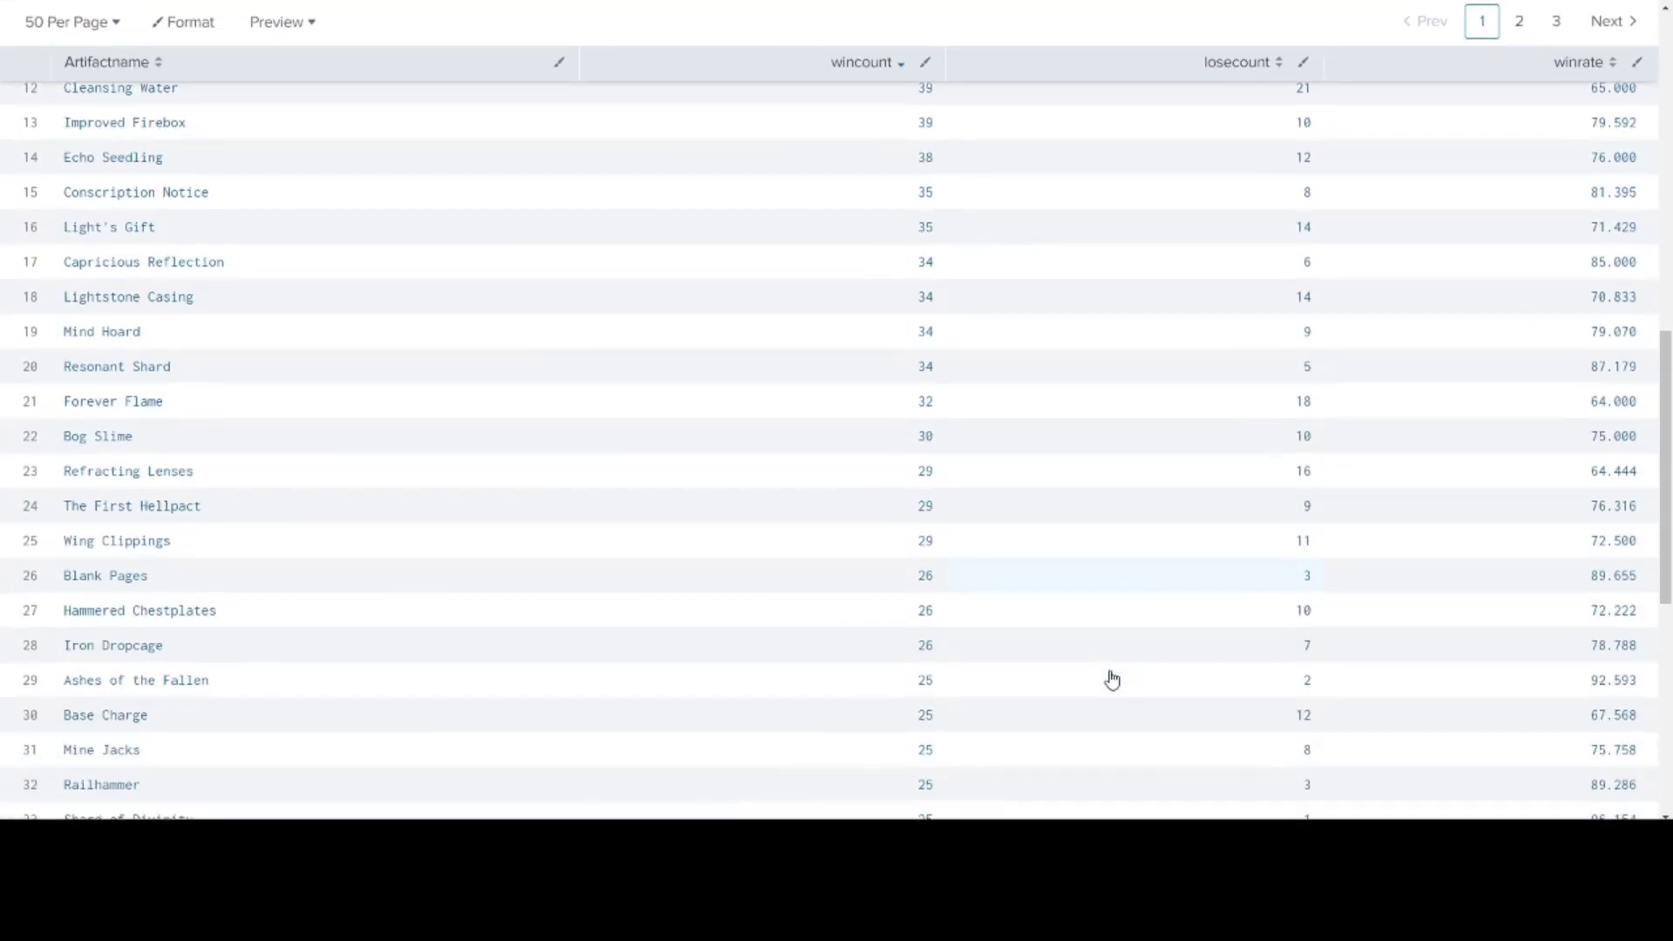
{"action": "scroll", "coordinate": [1112, 680], "scroll_direction": "down", "scroll_amount": 1}
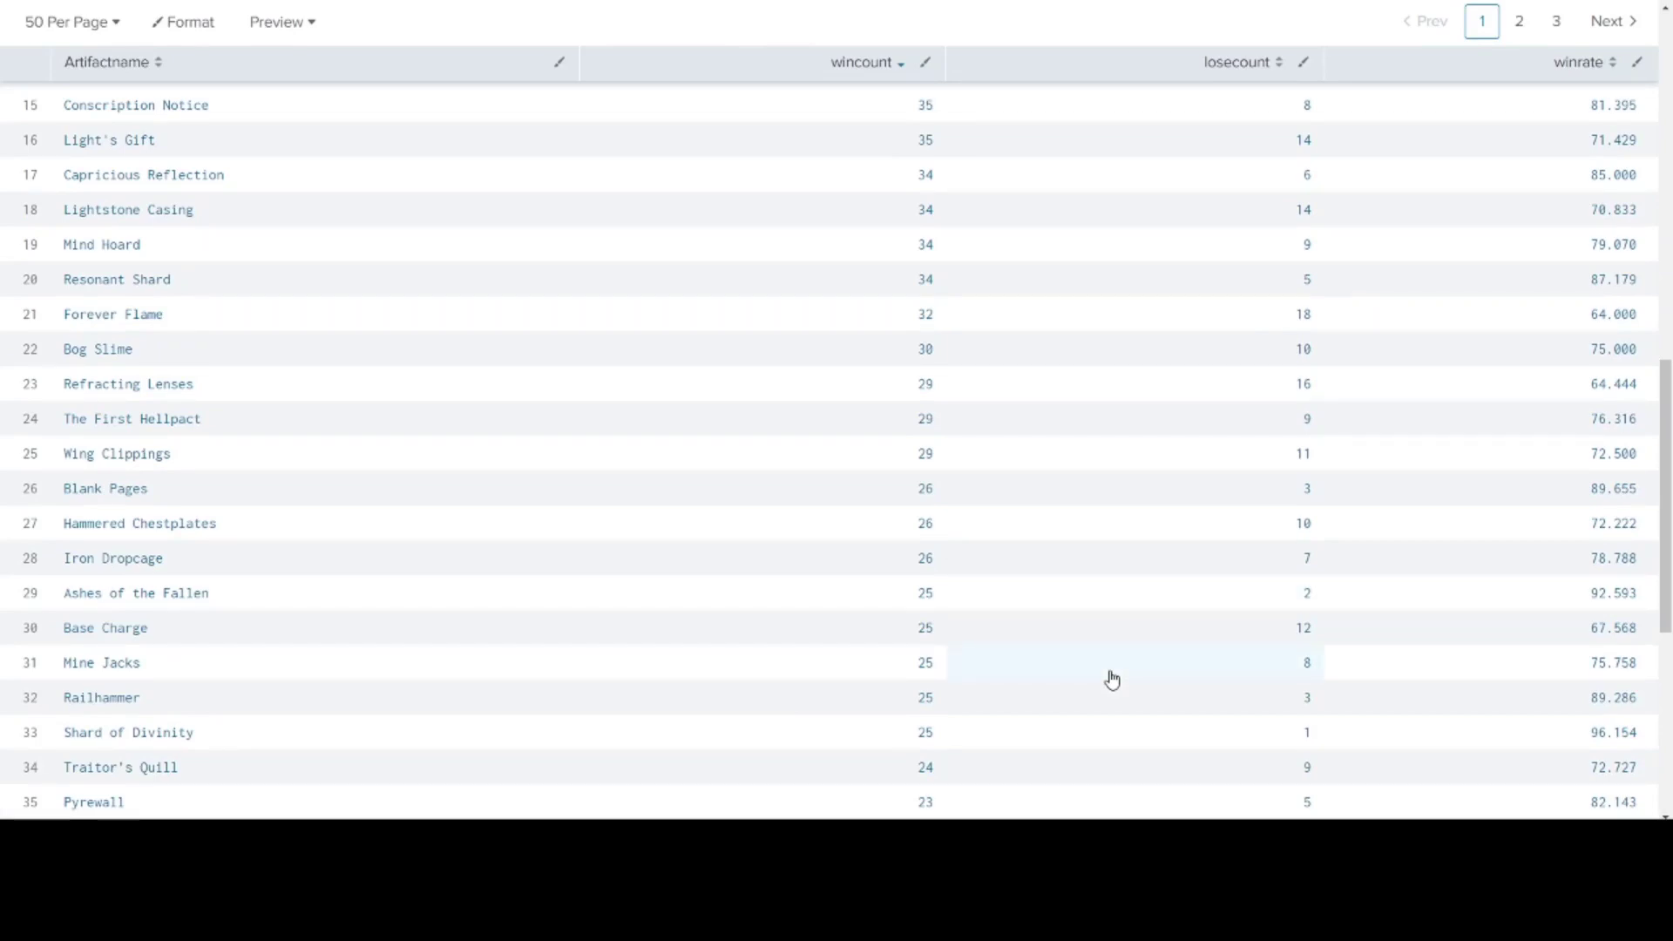
{"action": "scroll", "coordinate": [1112, 680], "scroll_direction": "down", "scroll_amount": 5}
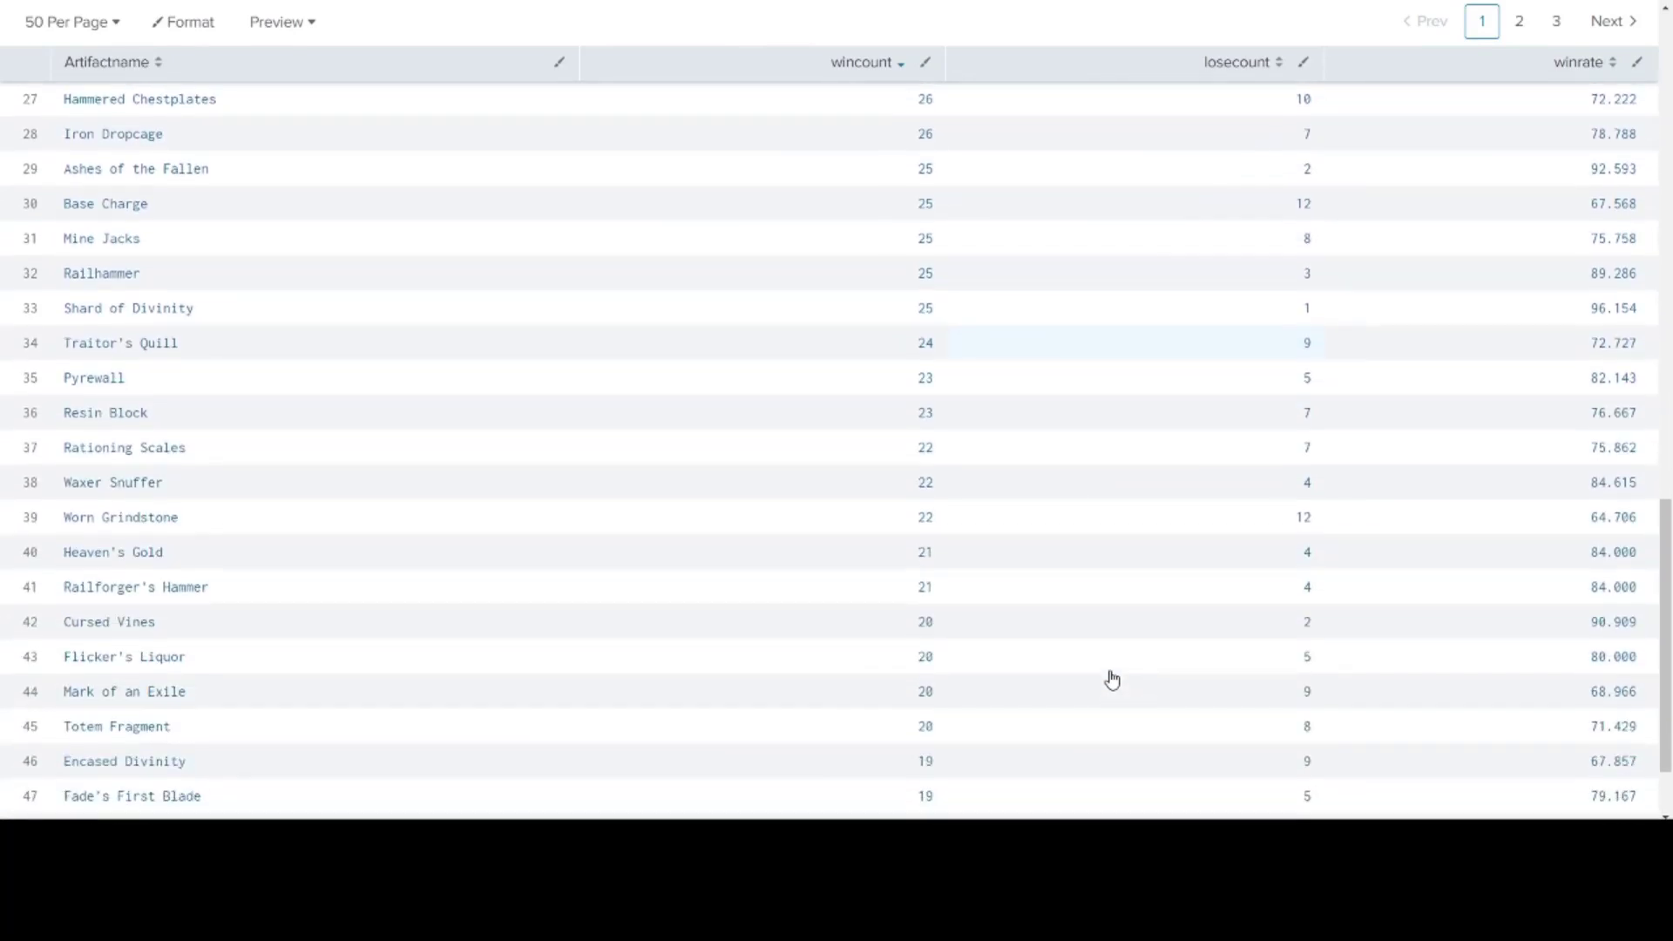
{"action": "scroll", "coordinate": [1112, 680], "scroll_direction": "down", "scroll_amount": 2}
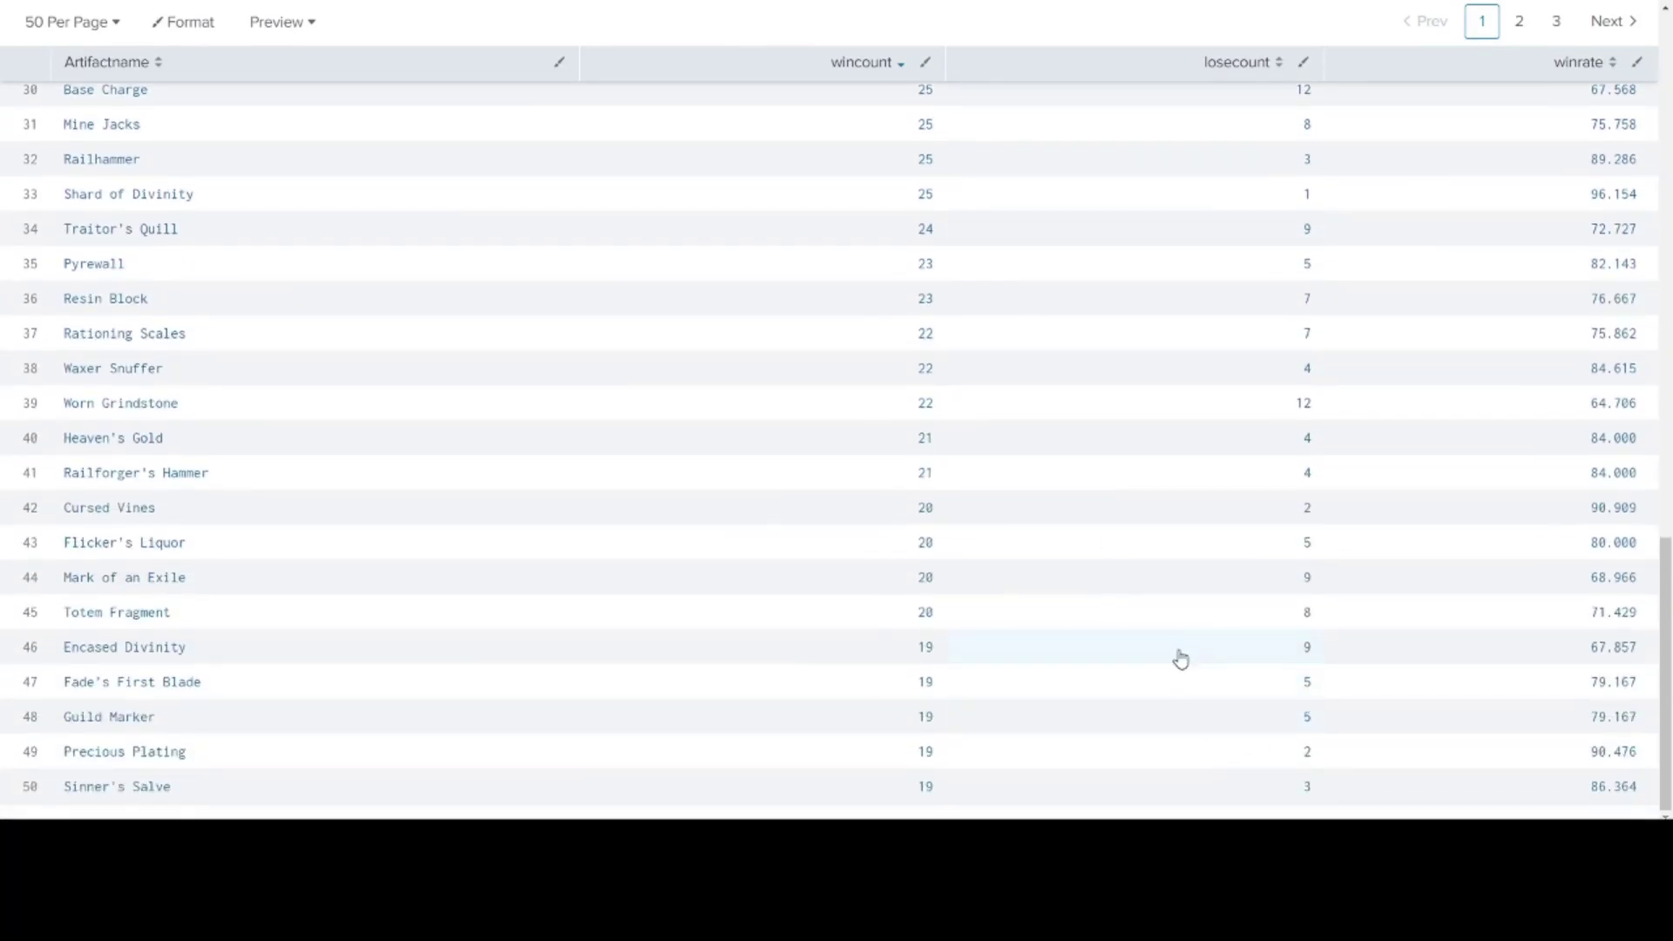
- Show page 2 of the artifact results and examine its win, loss and winrate figures
{"action": "left_click", "coordinate": [1518, 23]}
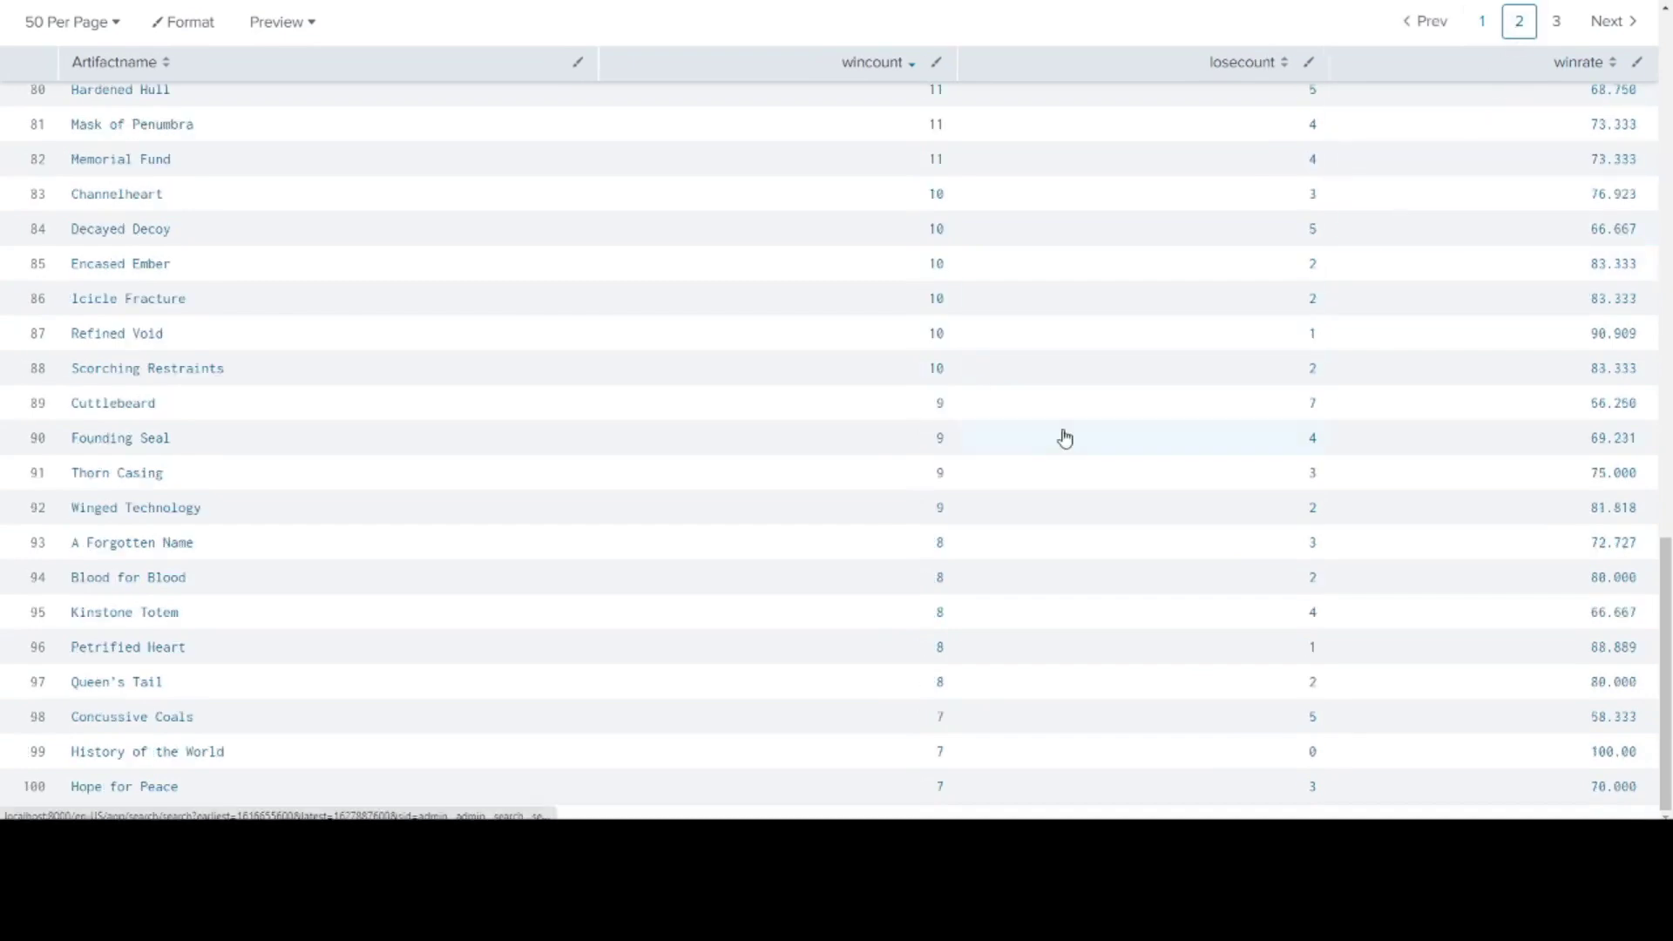
{"action": "scroll", "coordinate": [1065, 628], "scroll_direction": "up", "scroll_amount": 10}
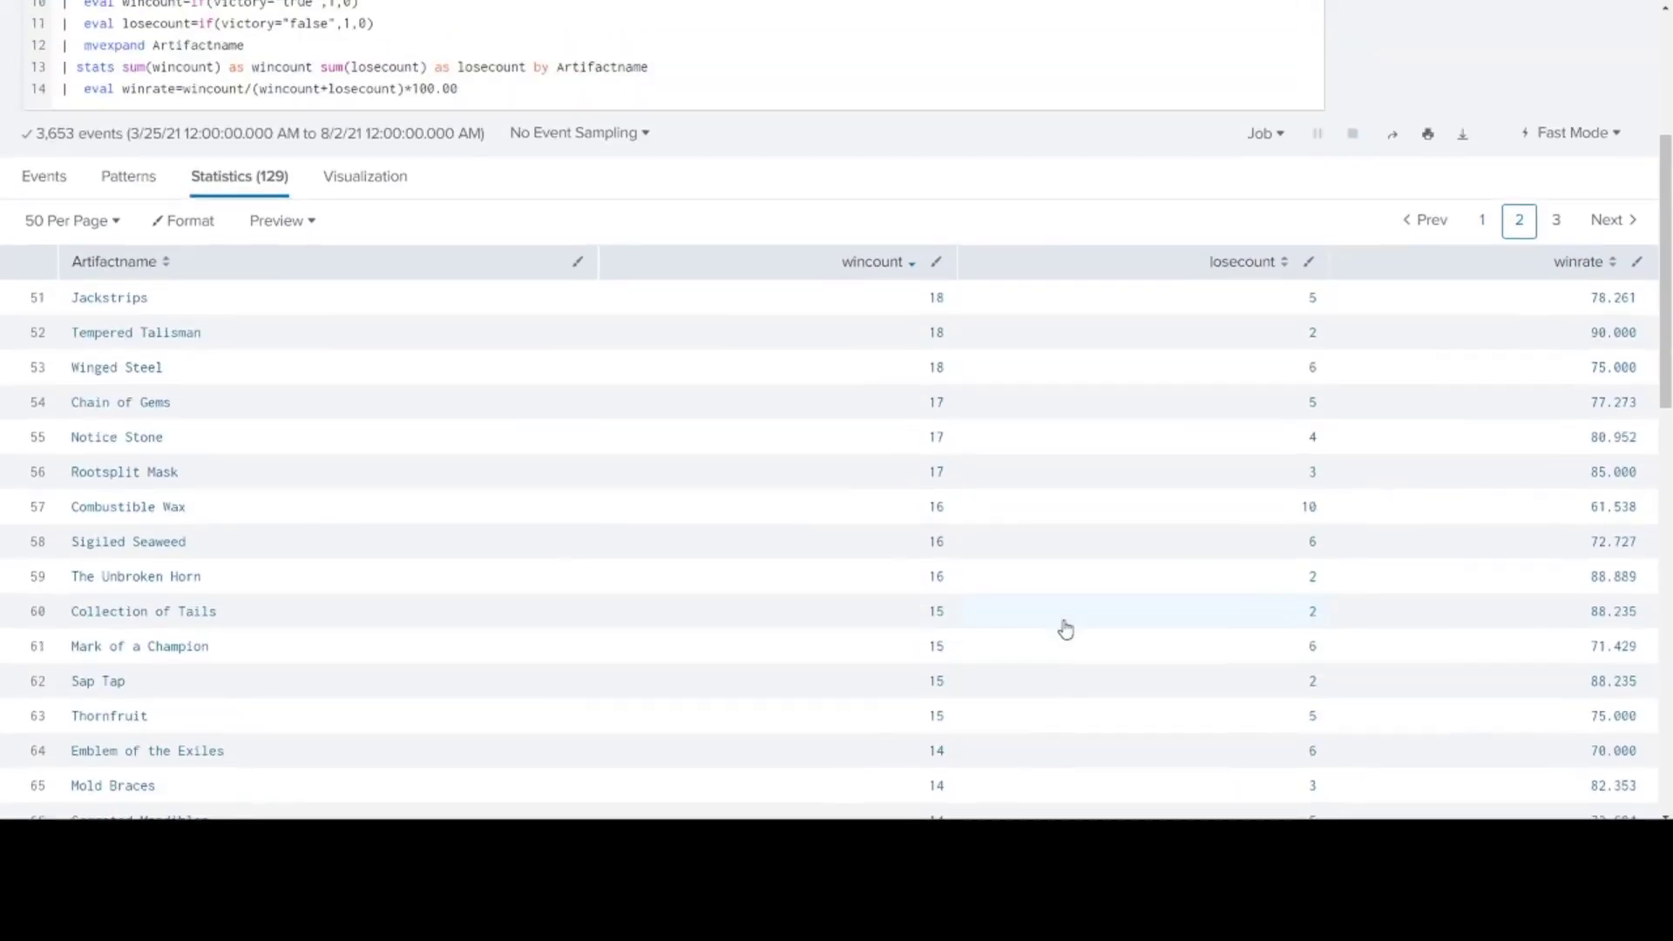
{"action": "scroll", "coordinate": [1065, 628], "scroll_direction": "down", "scroll_amount": 5}
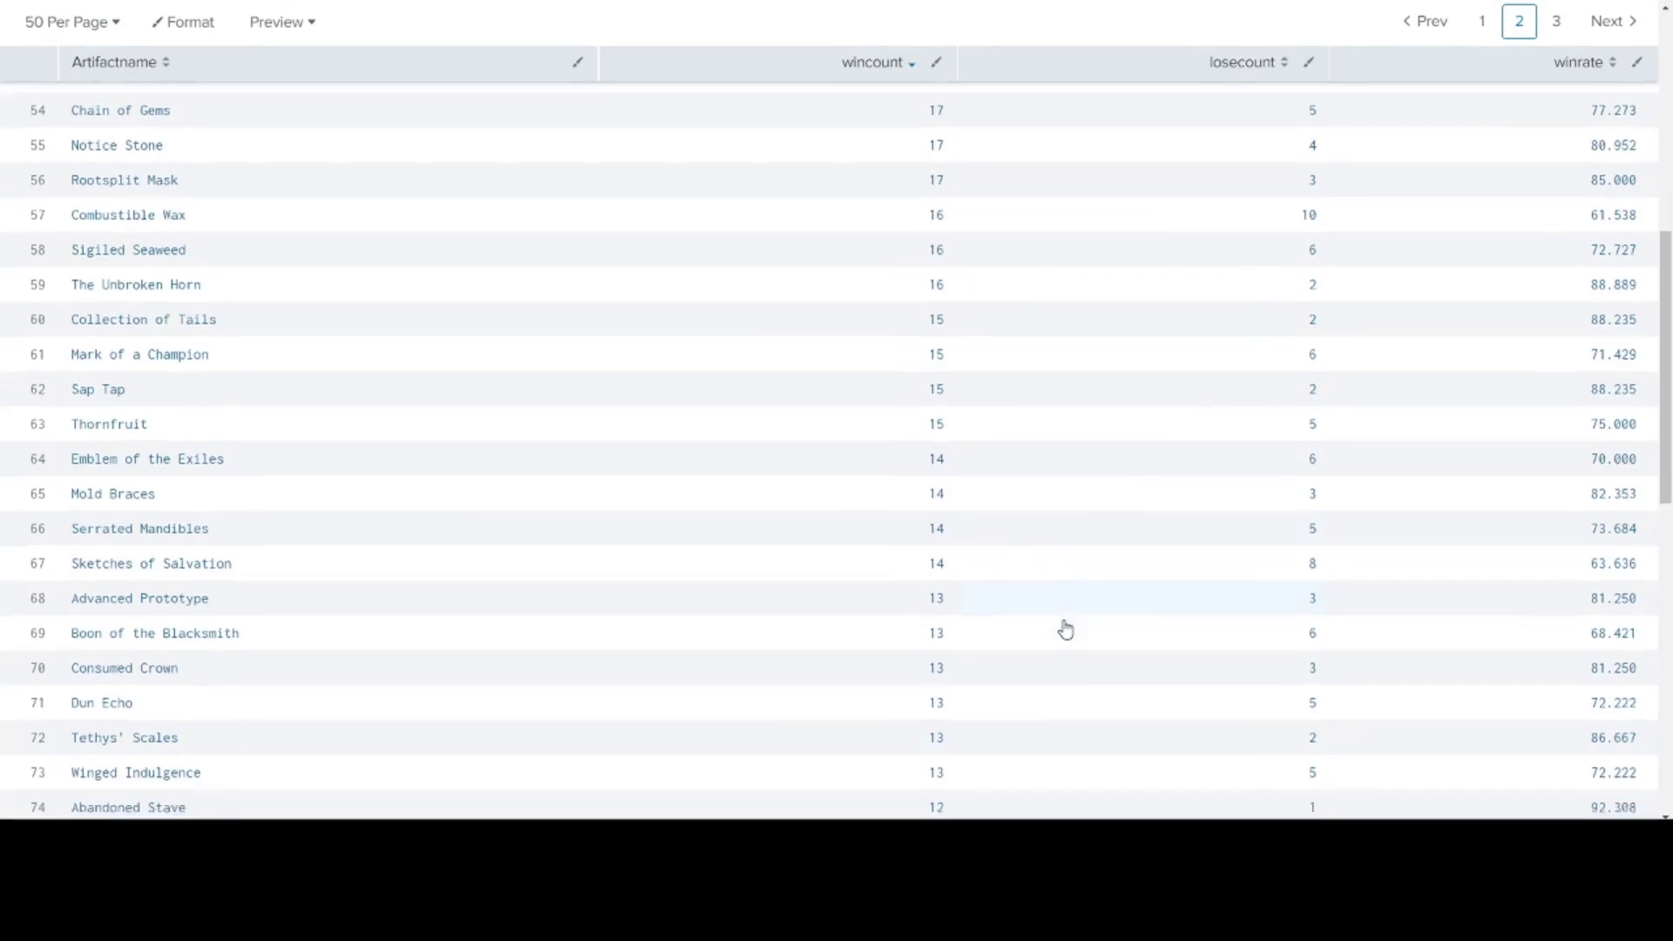
{"action": "scroll", "coordinate": [1065, 628], "scroll_direction": "down", "scroll_amount": 4}
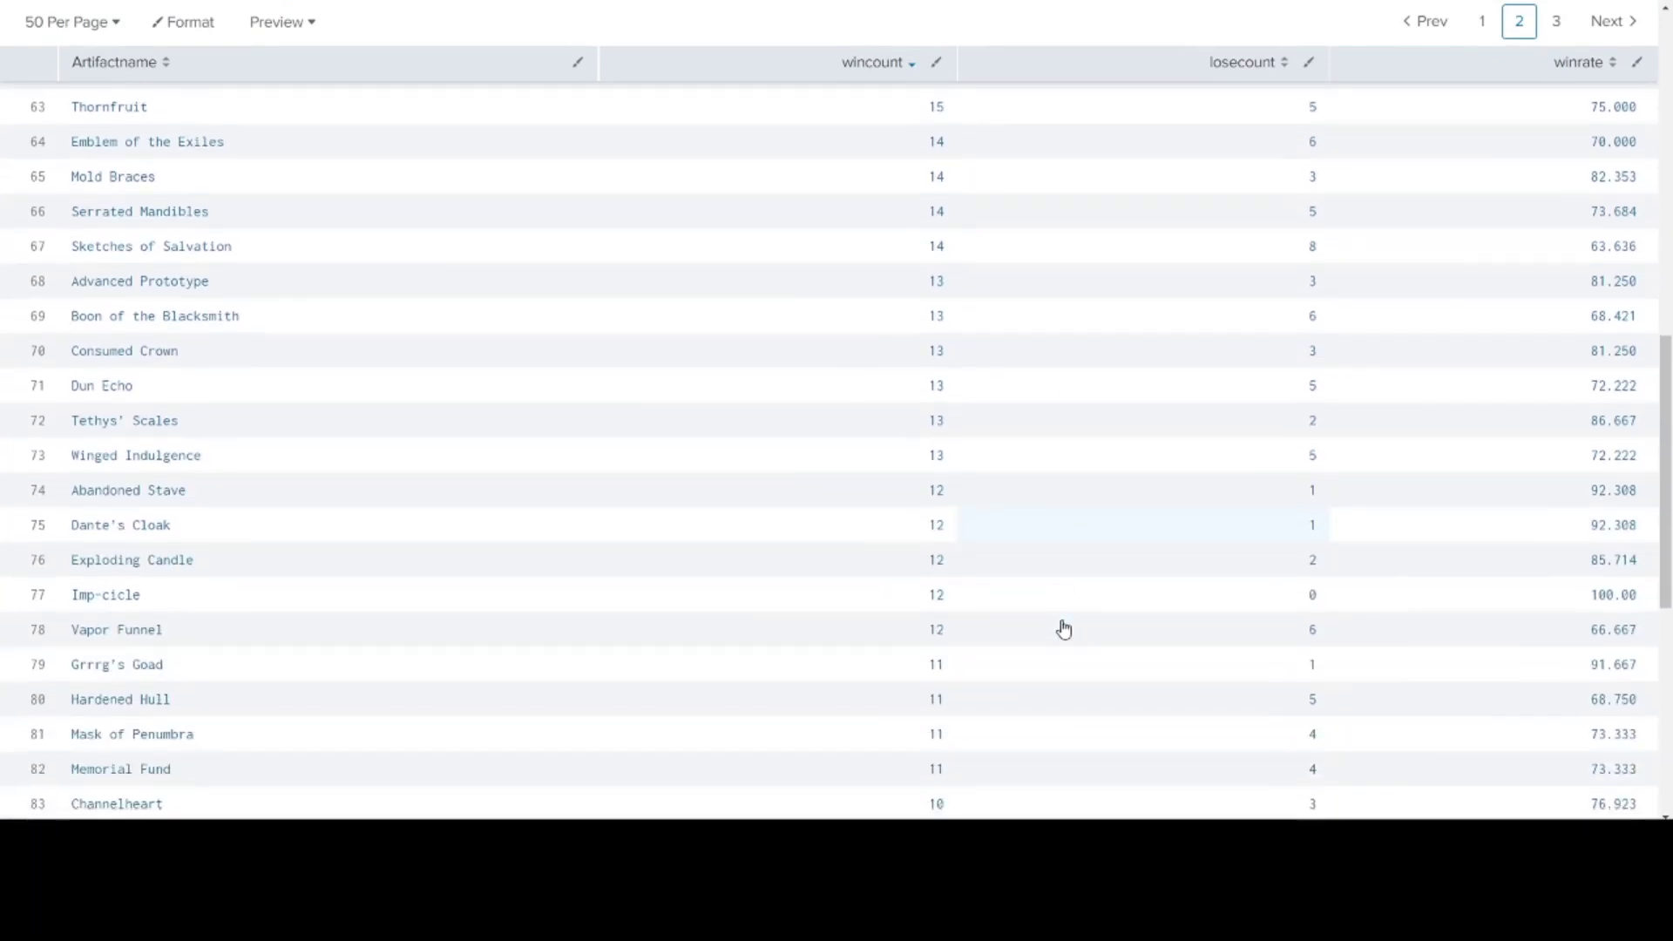
{"action": "scroll", "coordinate": [1064, 629], "scroll_direction": "down", "scroll_amount": 6}
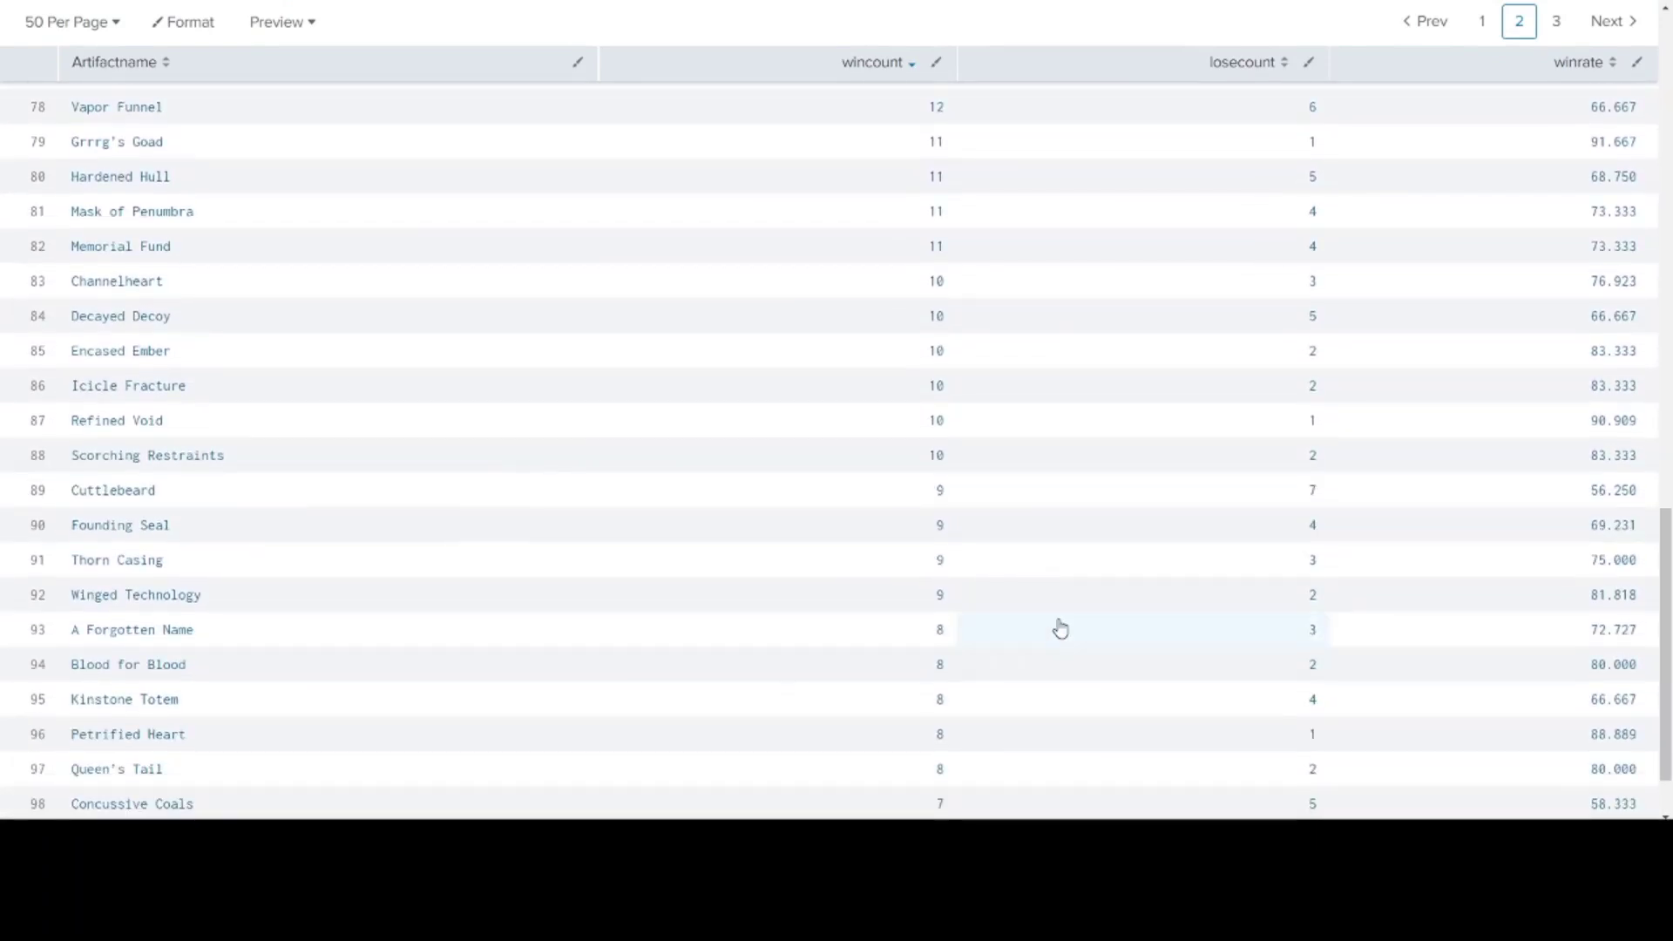
- Show page 3 of the artifact results and examine the least-won artifacts down to the last row
{"action": "scroll", "coordinate": [1060, 629], "scroll_direction": "down", "scroll_amount": 2}
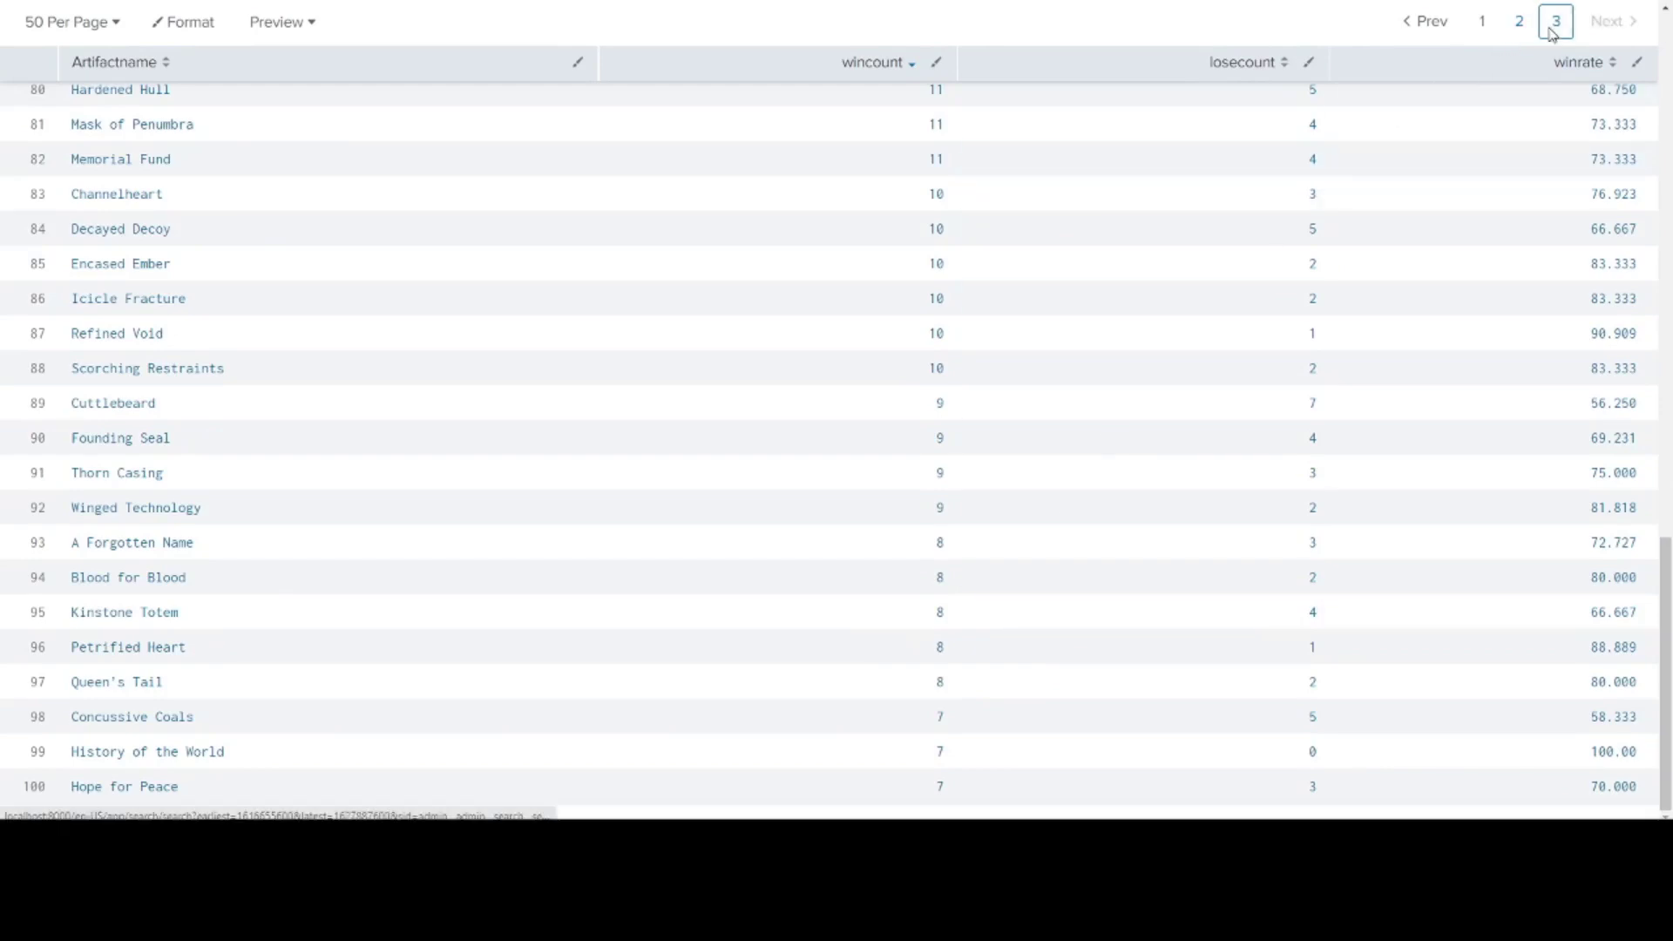
{"action": "scroll", "coordinate": [1027, 649], "scroll_direction": "up", "scroll_amount": 10}
{"action": "scroll", "coordinate": [1072, 650], "scroll_direction": "down", "scroll_amount": 3}
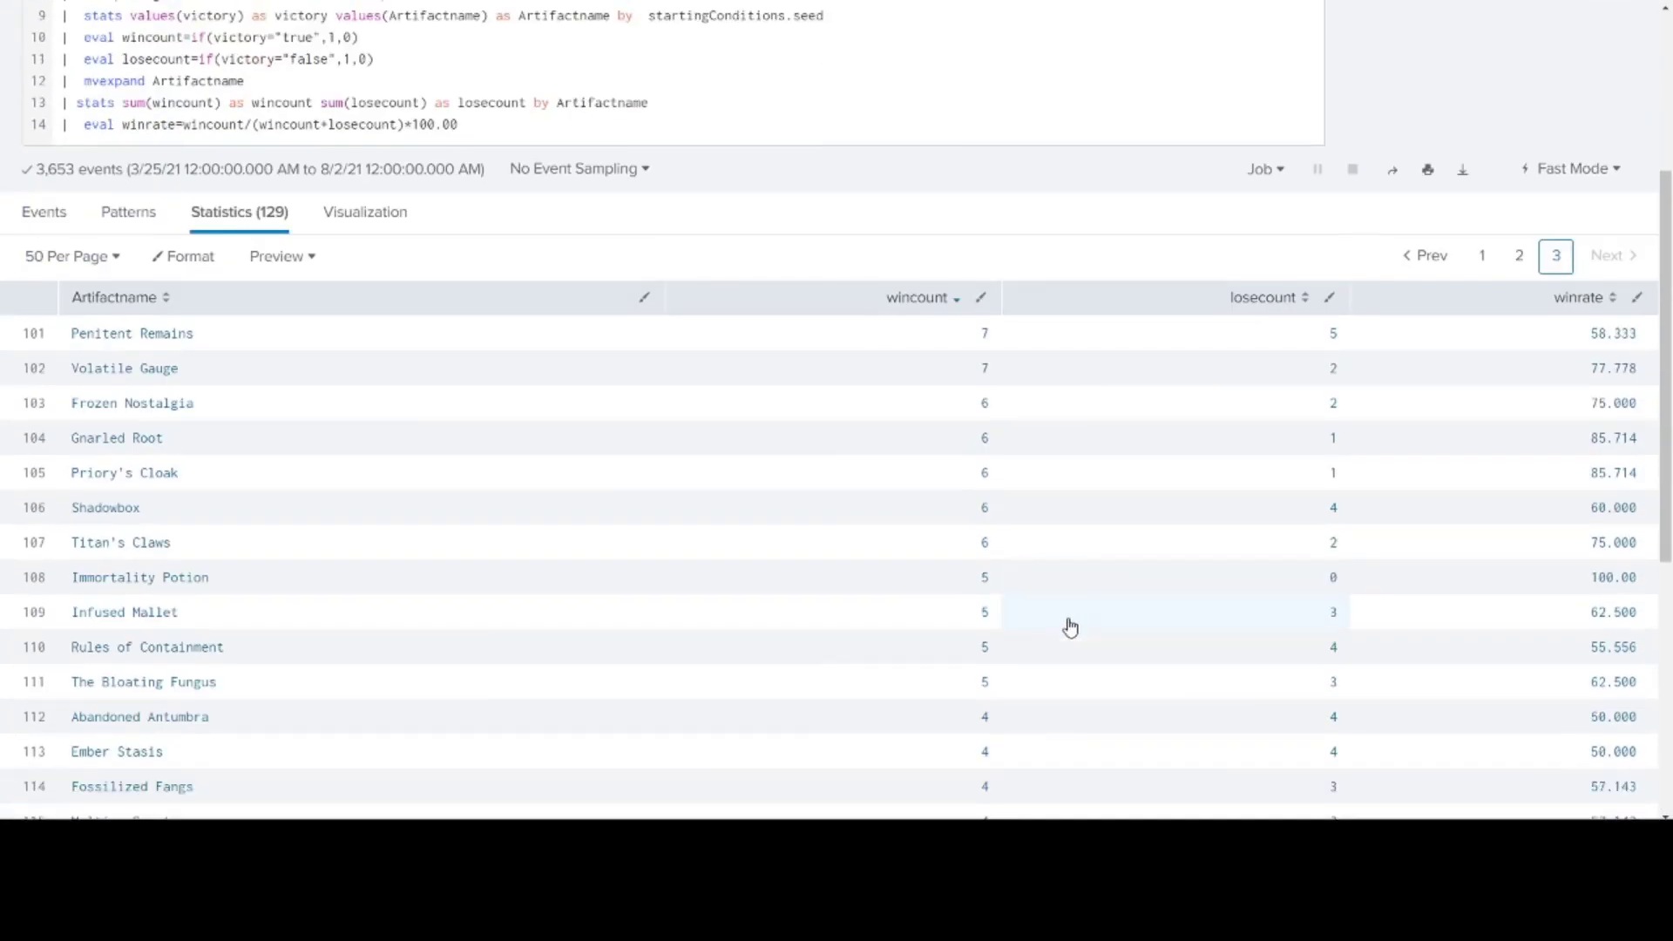
{"action": "scroll", "coordinate": [1070, 628], "scroll_direction": "down", "scroll_amount": 6}
{"action": "scroll", "coordinate": [1074, 611], "scroll_direction": "up", "scroll_amount": 2}
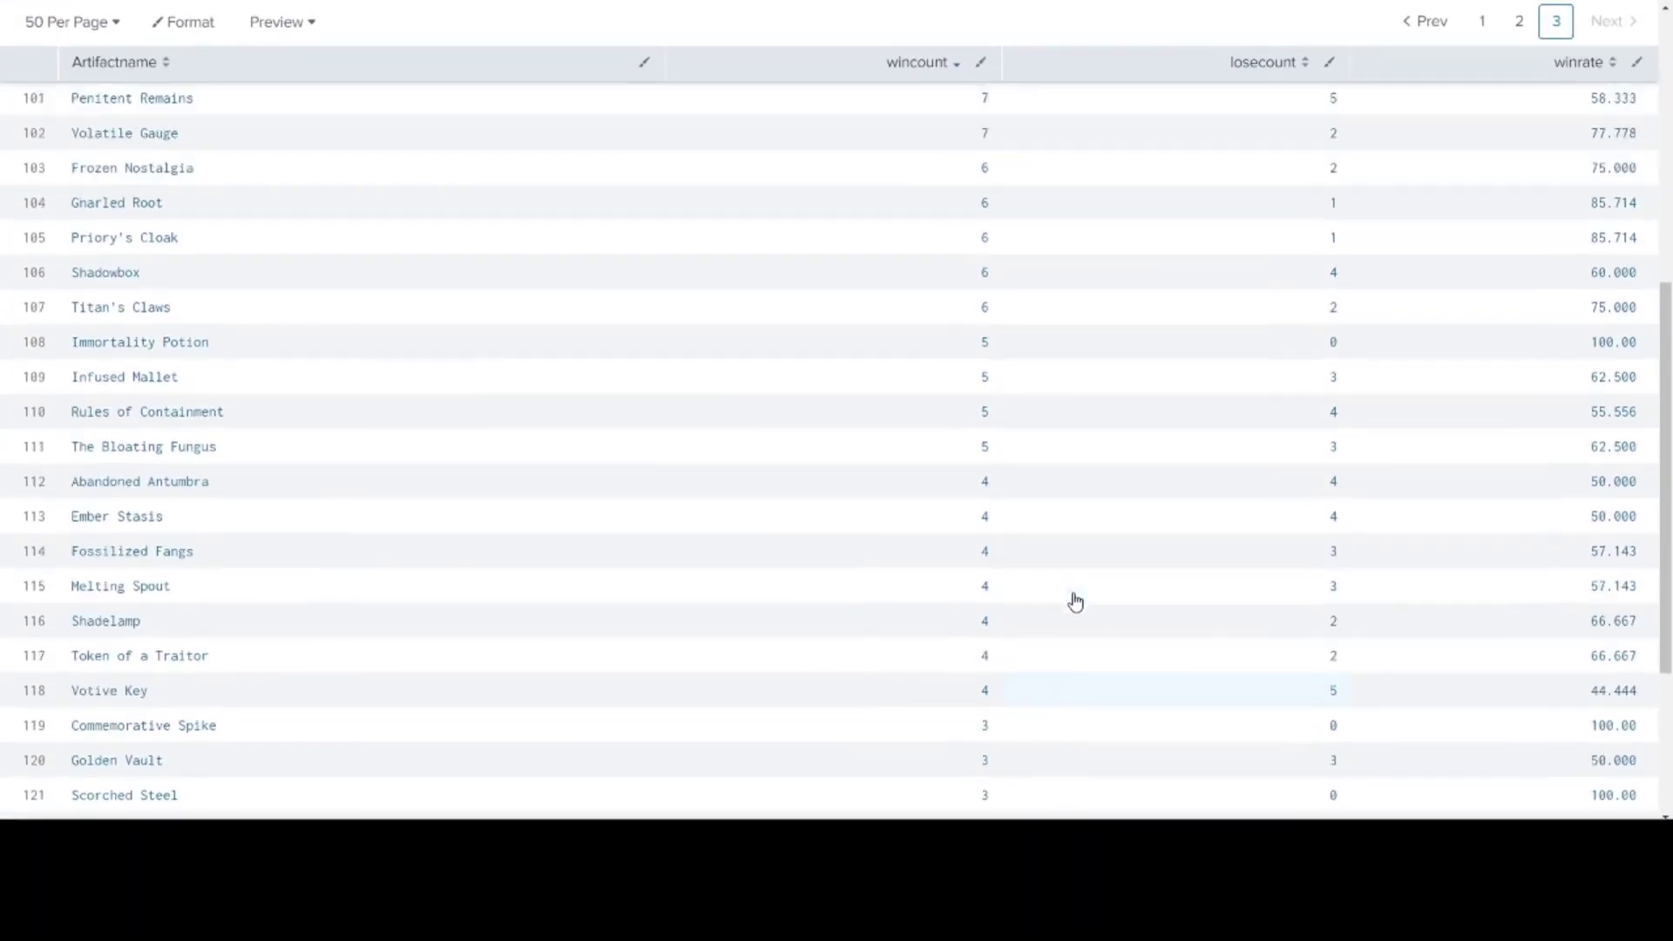
{"action": "scroll", "coordinate": [1075, 602], "scroll_direction": "down", "scroll_amount": 3}
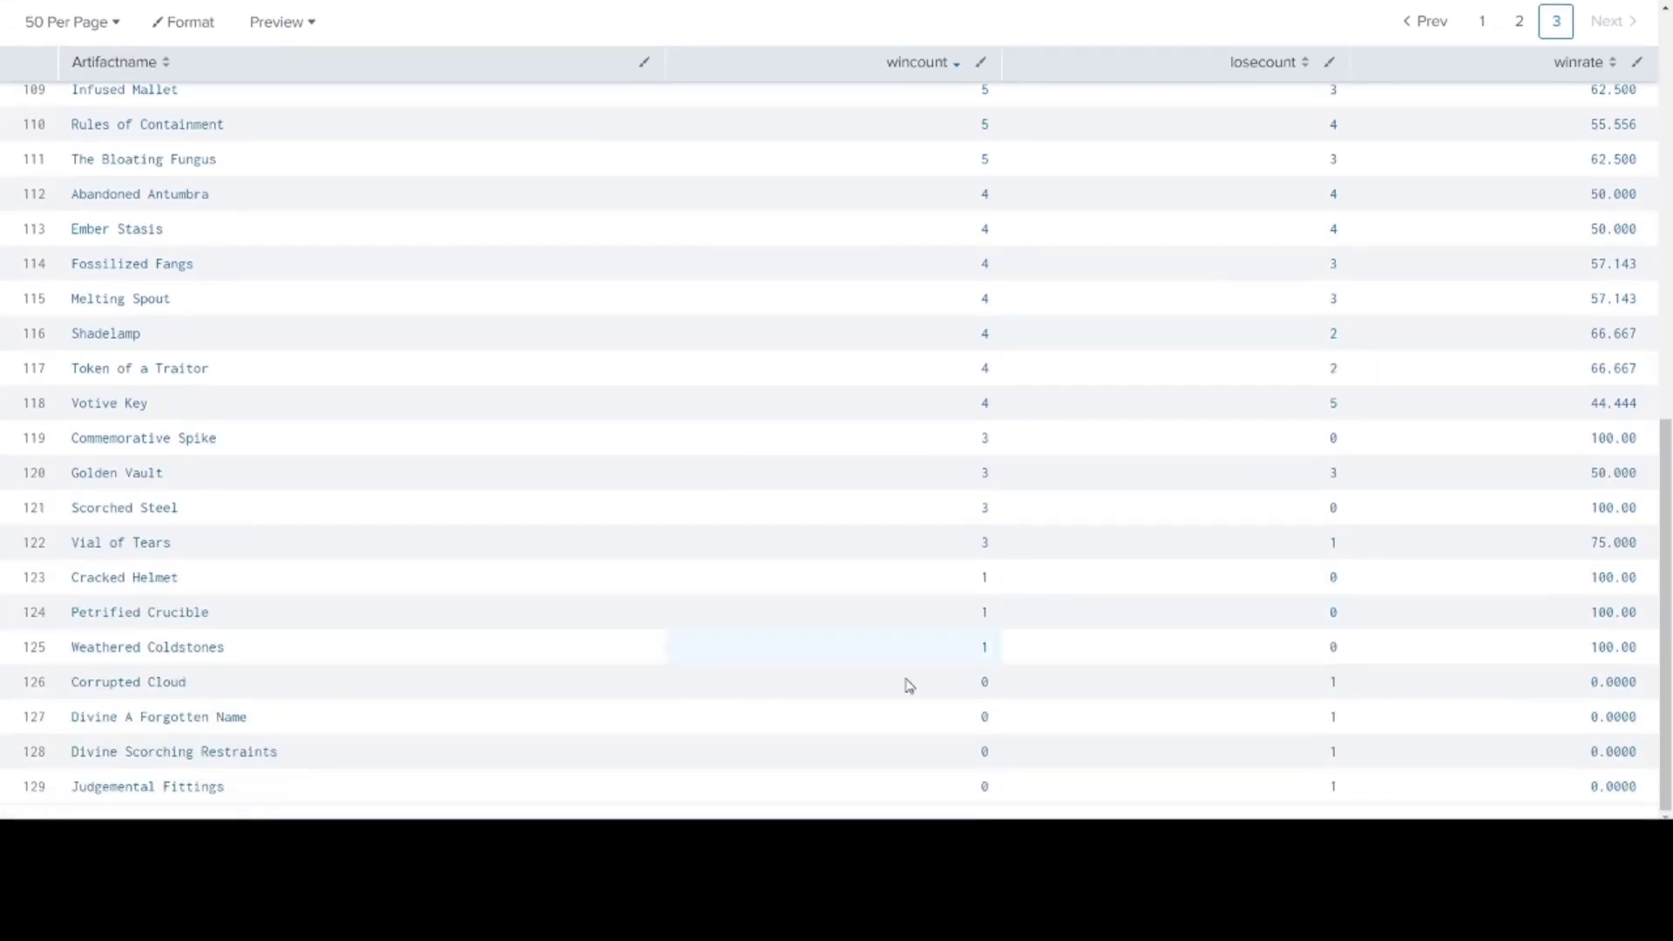
- Return to page 1 of the artifact results and sort them by winrate in descending order
{"action": "scroll", "coordinate": [1220, 479], "scroll_direction": "up", "scroll_amount": 2}
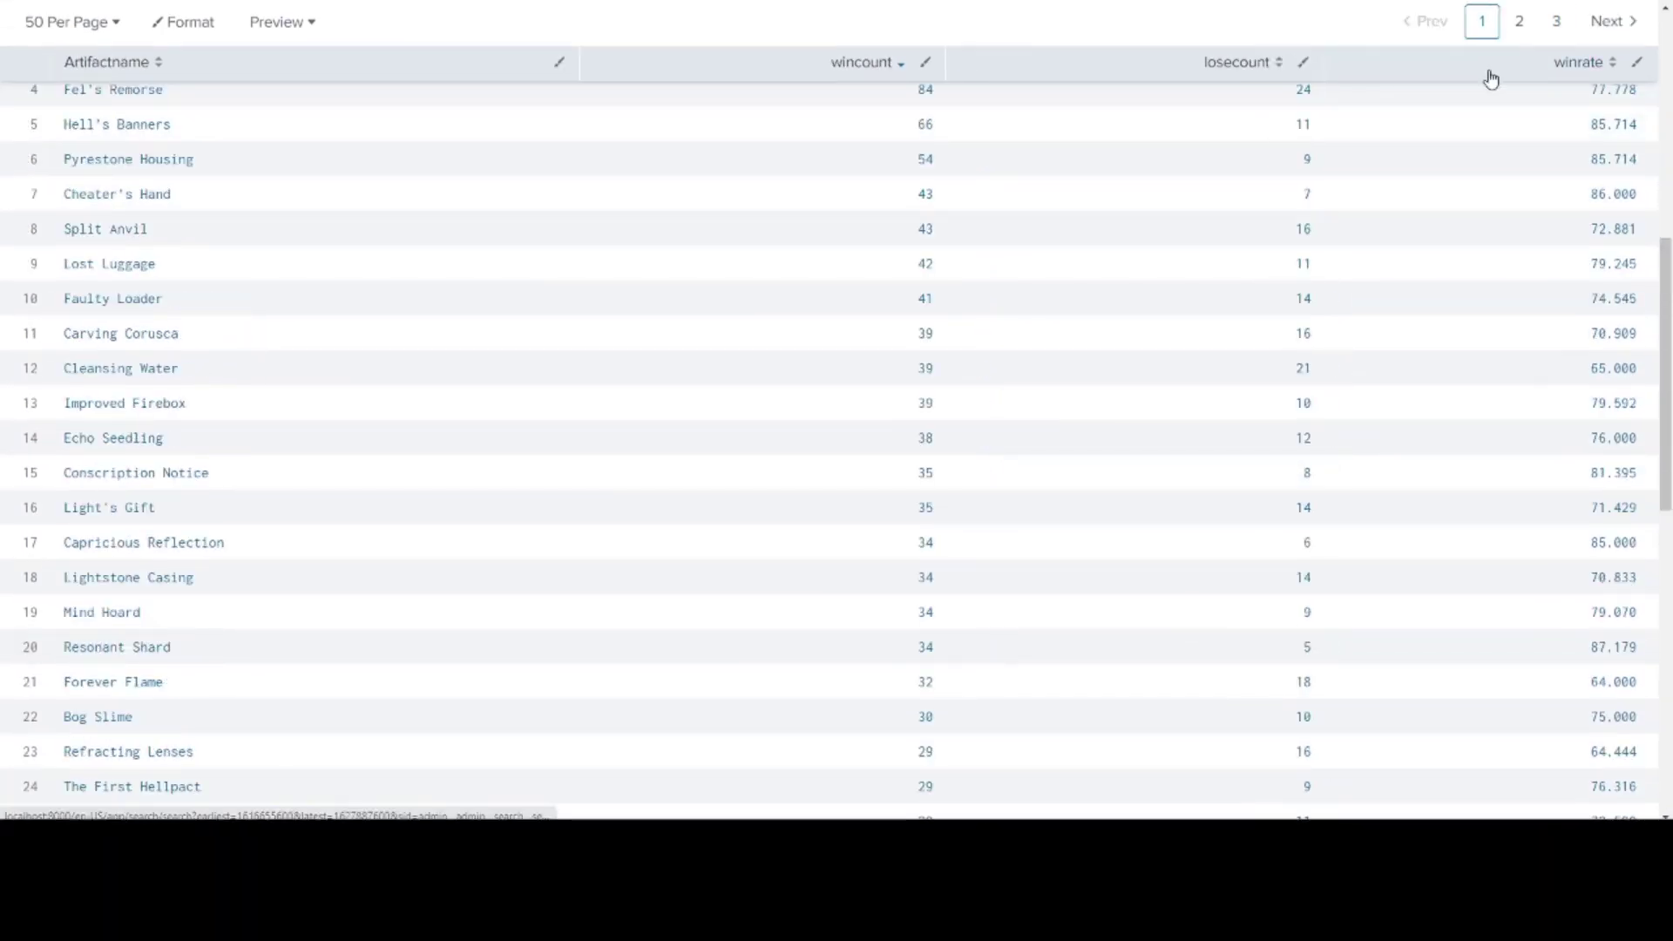
{"action": "scroll", "coordinate": [1461, 422], "scroll_direction": "up", "scroll_amount": 4}
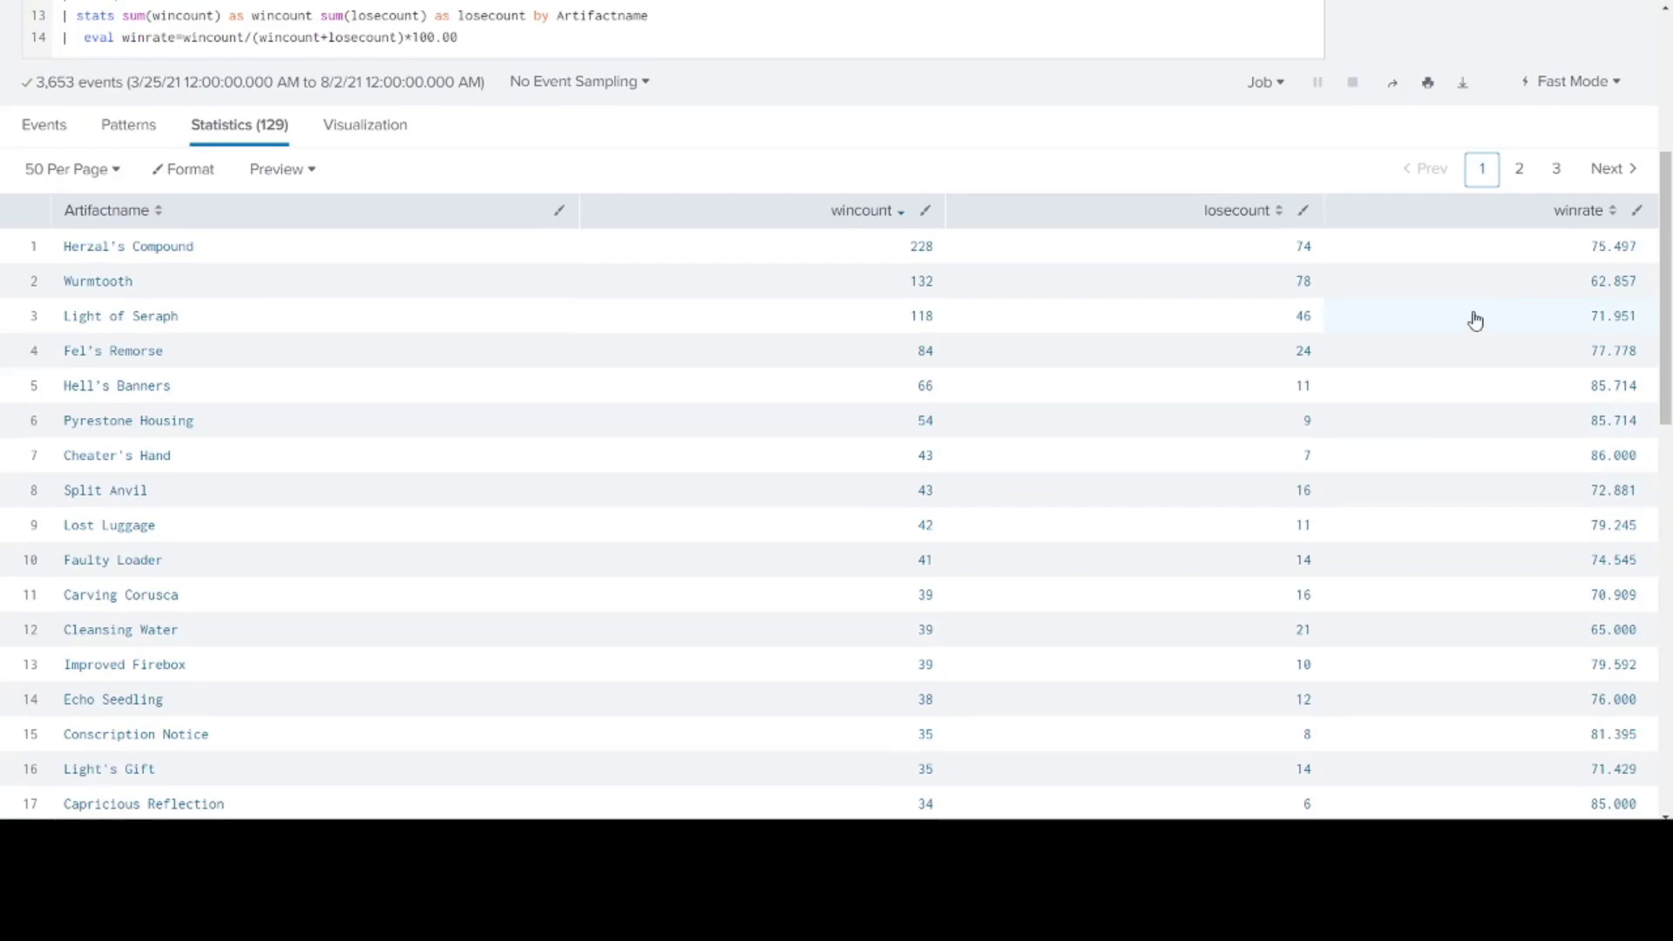
{"action": "left_click", "coordinate": [1582, 212]}
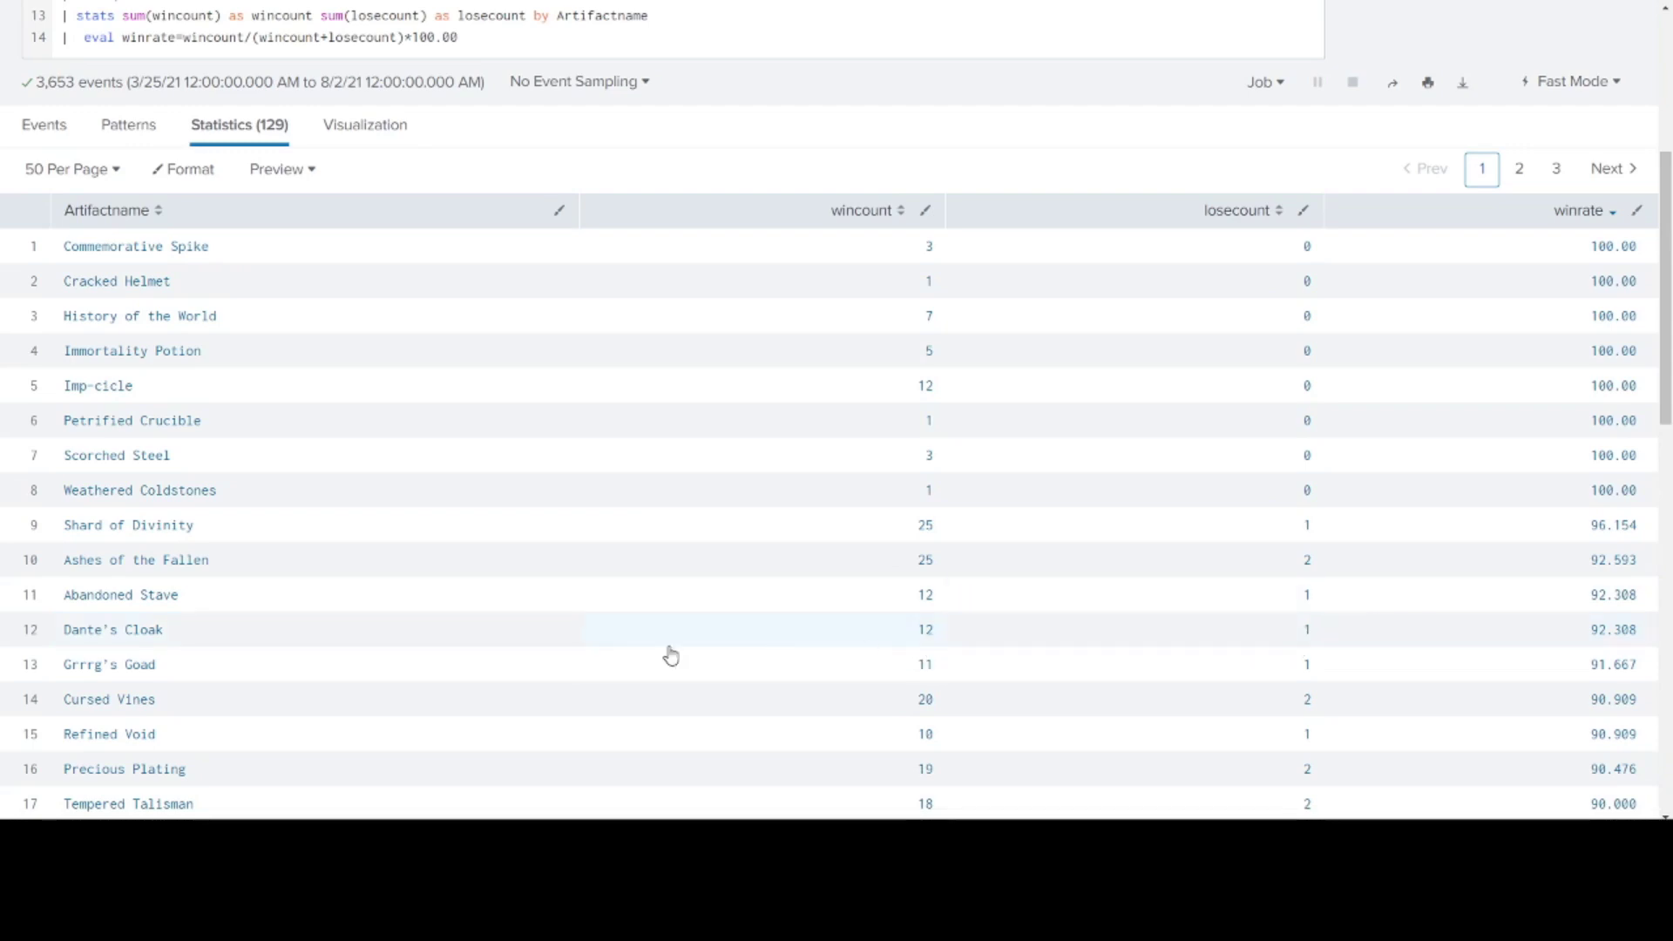
- Look over the highest-winrate artifacts, and reverse the winrate sort to ascending to view the lowest ones
{"action": "scroll", "coordinate": [642, 650], "scroll_direction": "down", "scroll_amount": 2}
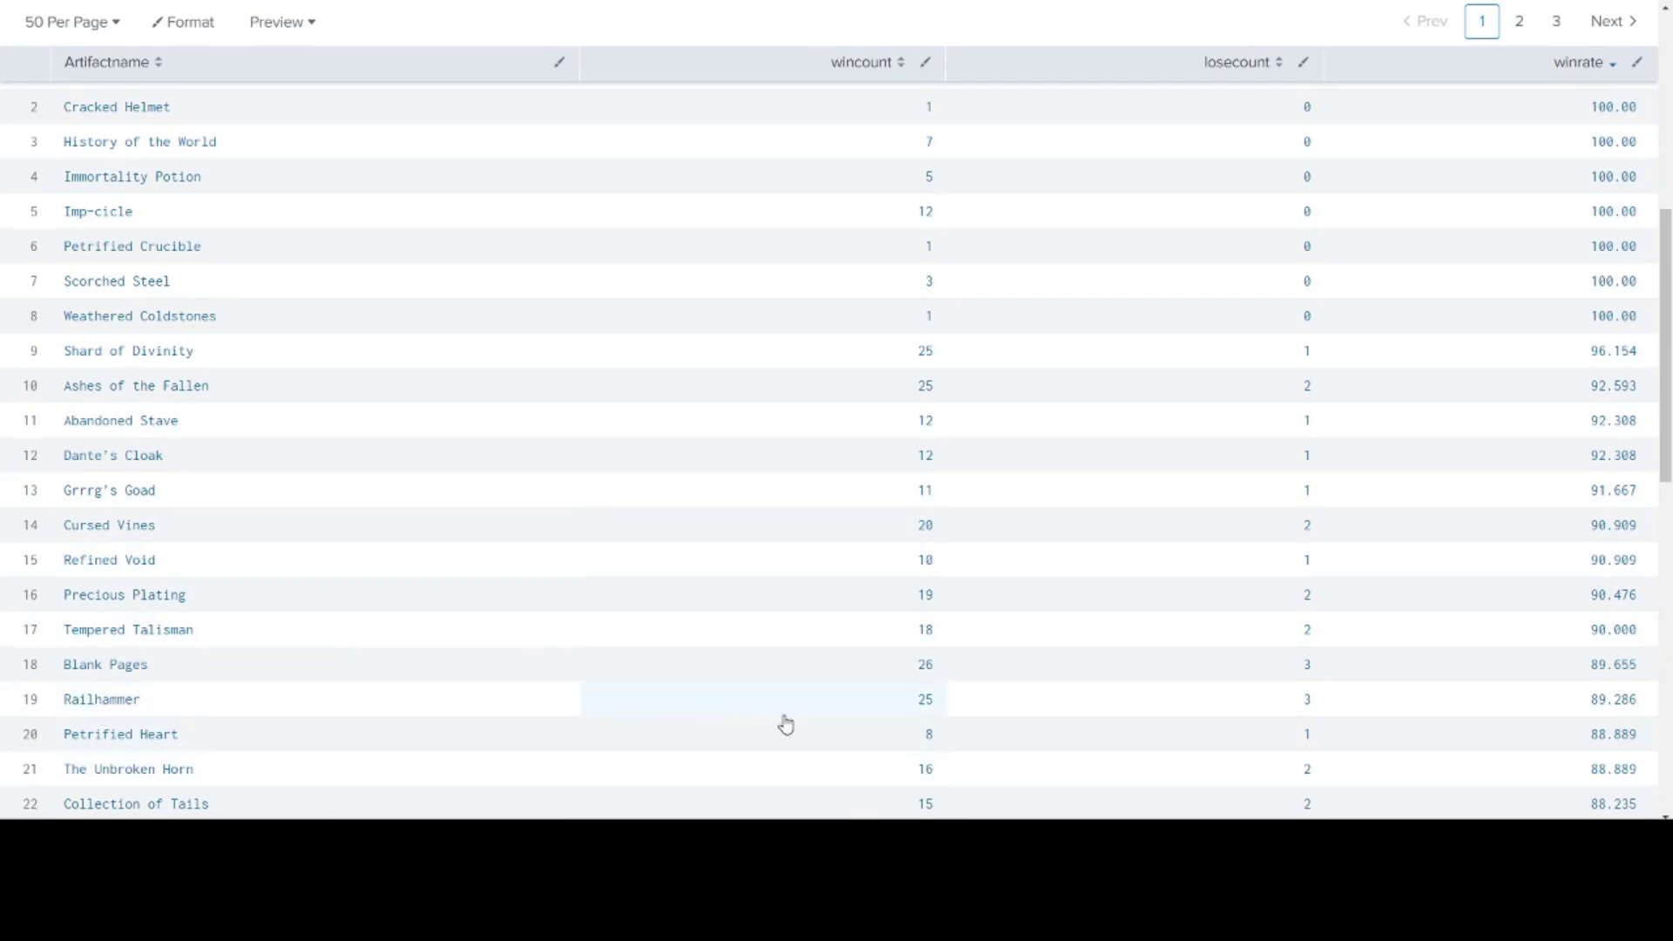
{"action": "scroll", "coordinate": [523, 619], "scroll_direction": "up", "scroll_amount": 4}
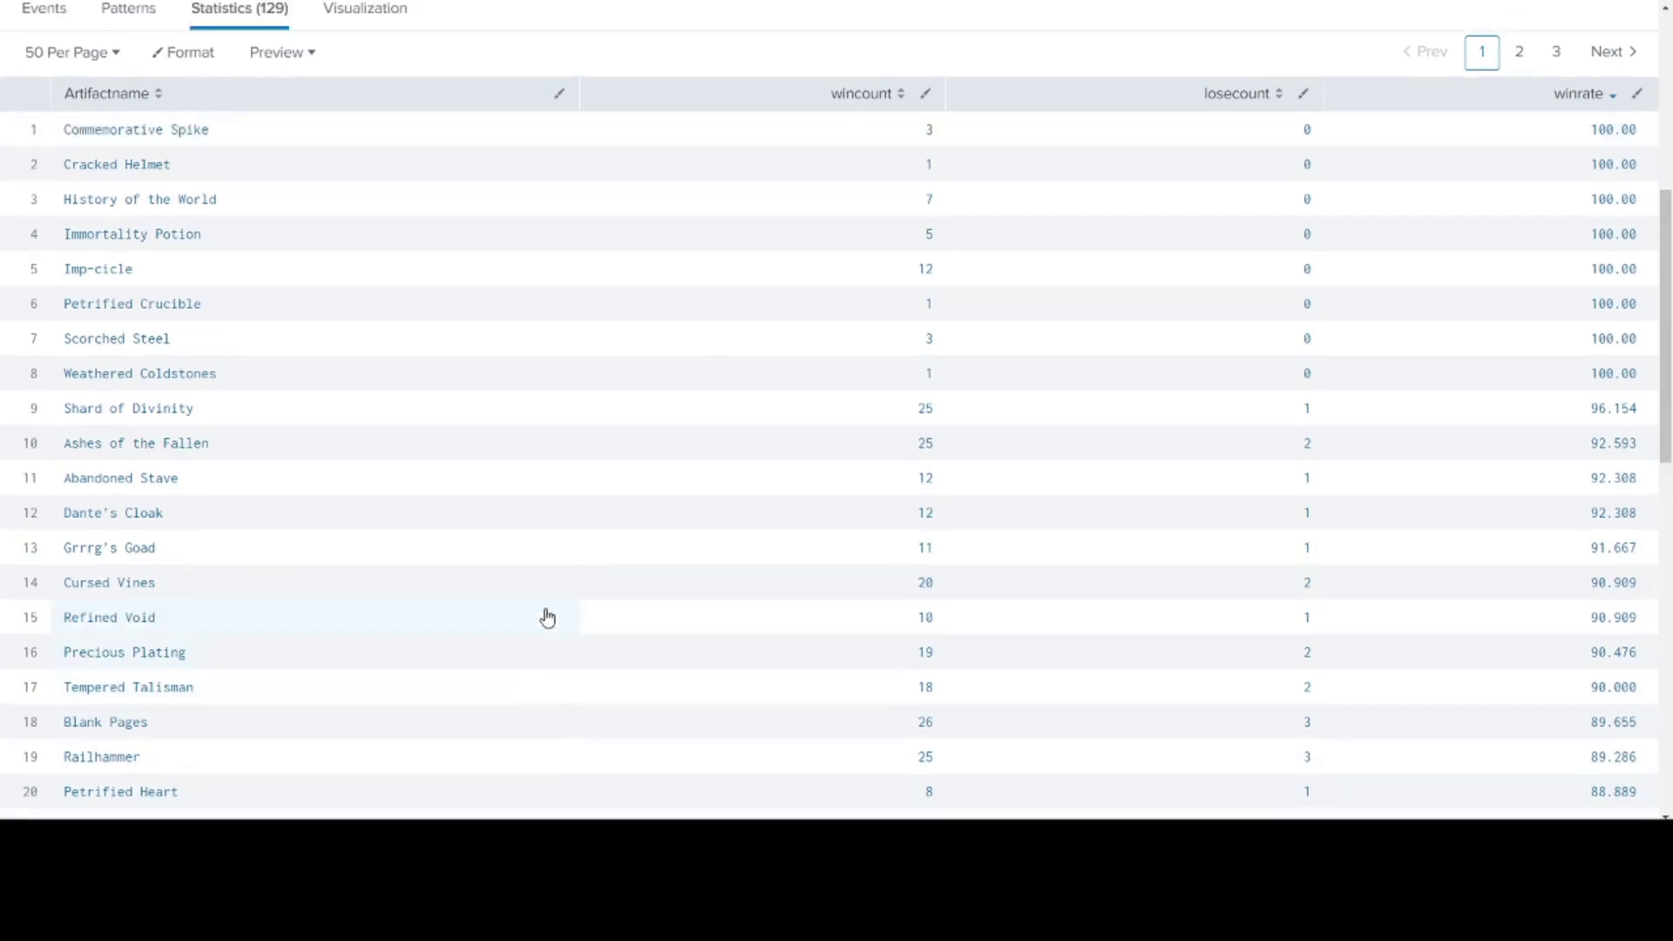
{"action": "scroll", "coordinate": [958, 523], "scroll_direction": "down", "scroll_amount": 2}
{"action": "left_click", "coordinate": [1601, 217]}
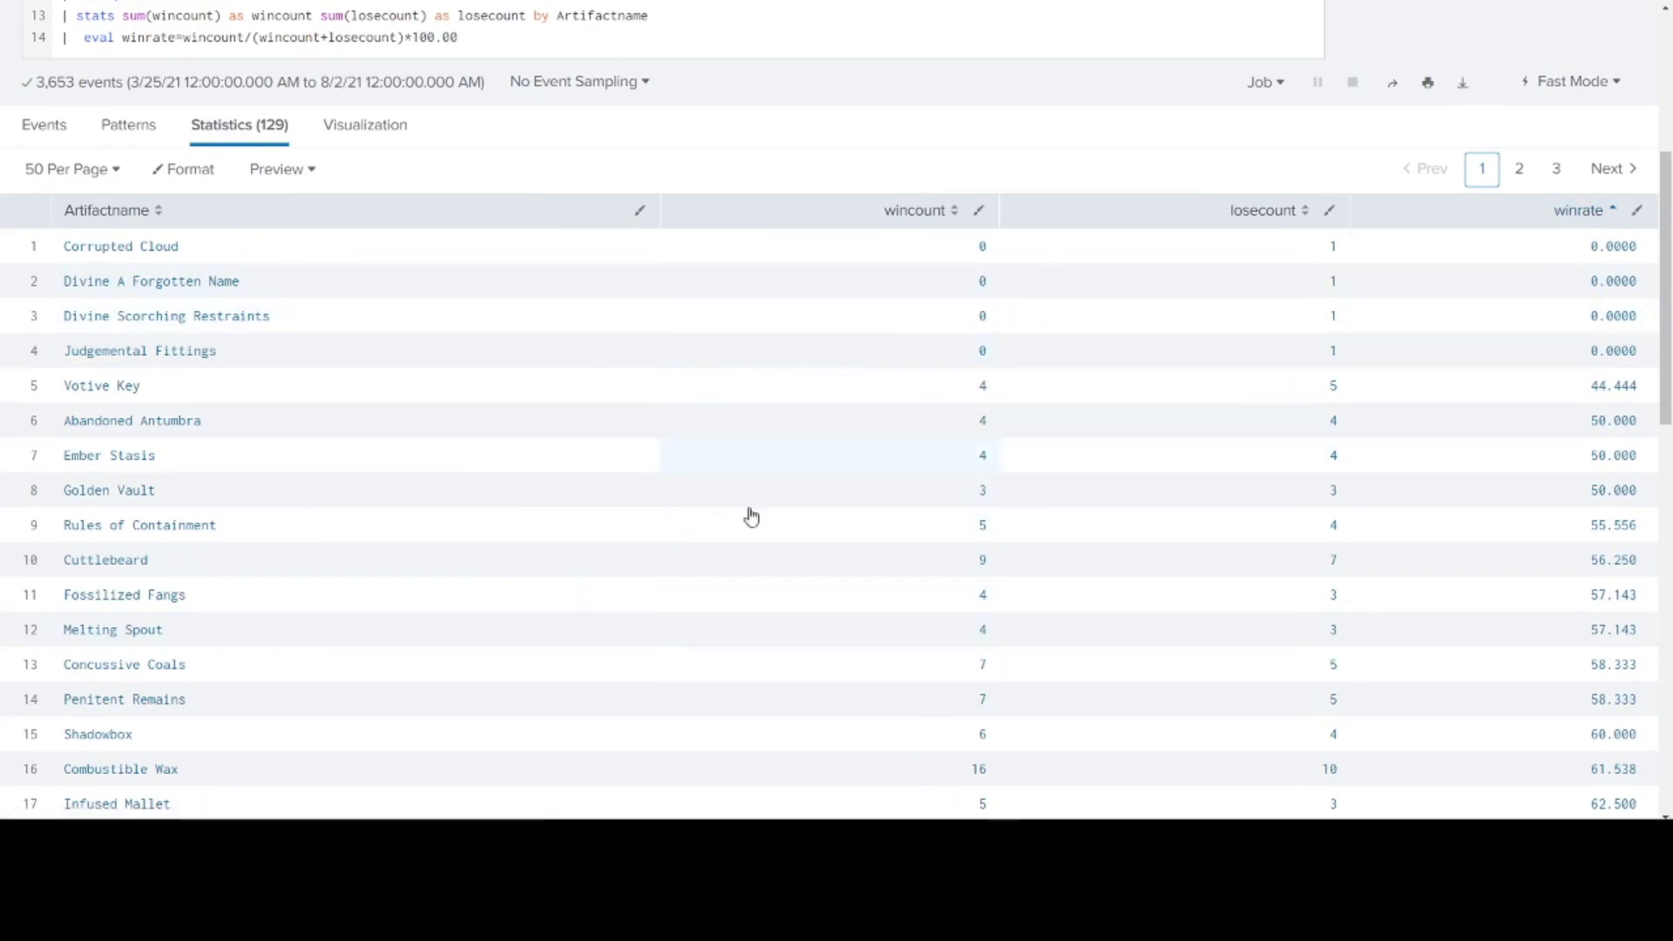
{"action": "scroll", "coordinate": [772, 577], "scroll_direction": "down", "scroll_amount": 1}
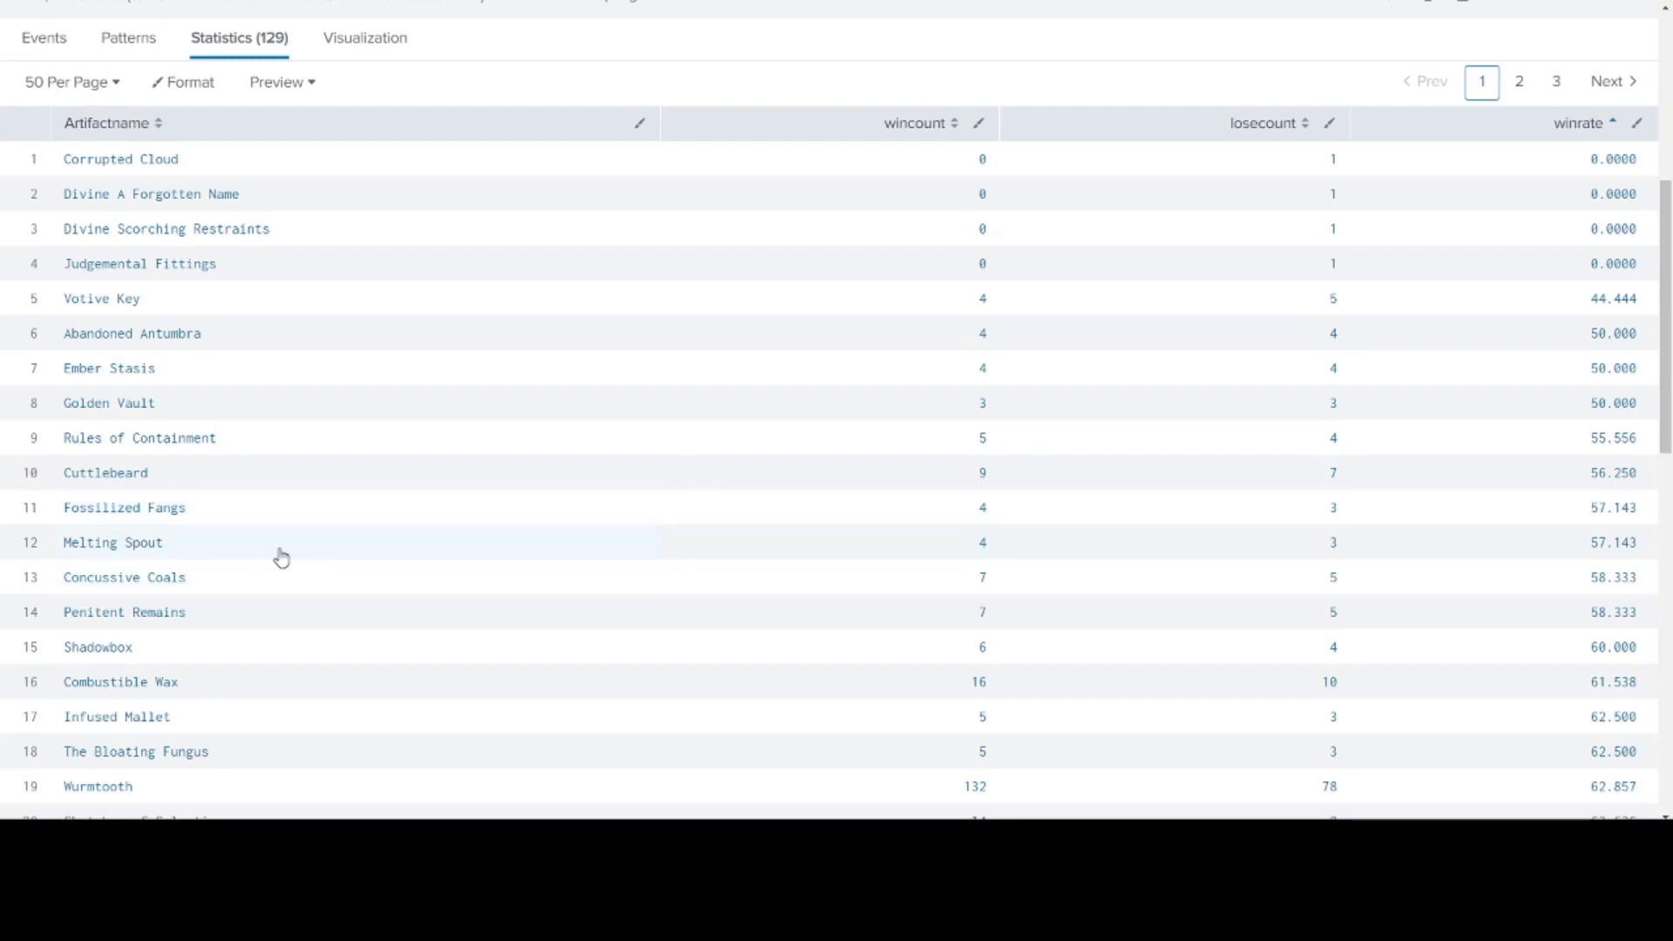
- Change the query's analyticsPlayerFriendlyName filter from equals to not equals (!=) to exclude that player, and rerun the search
{"action": "scroll", "coordinate": [471, 558], "scroll_direction": "up", "scroll_amount": 6}
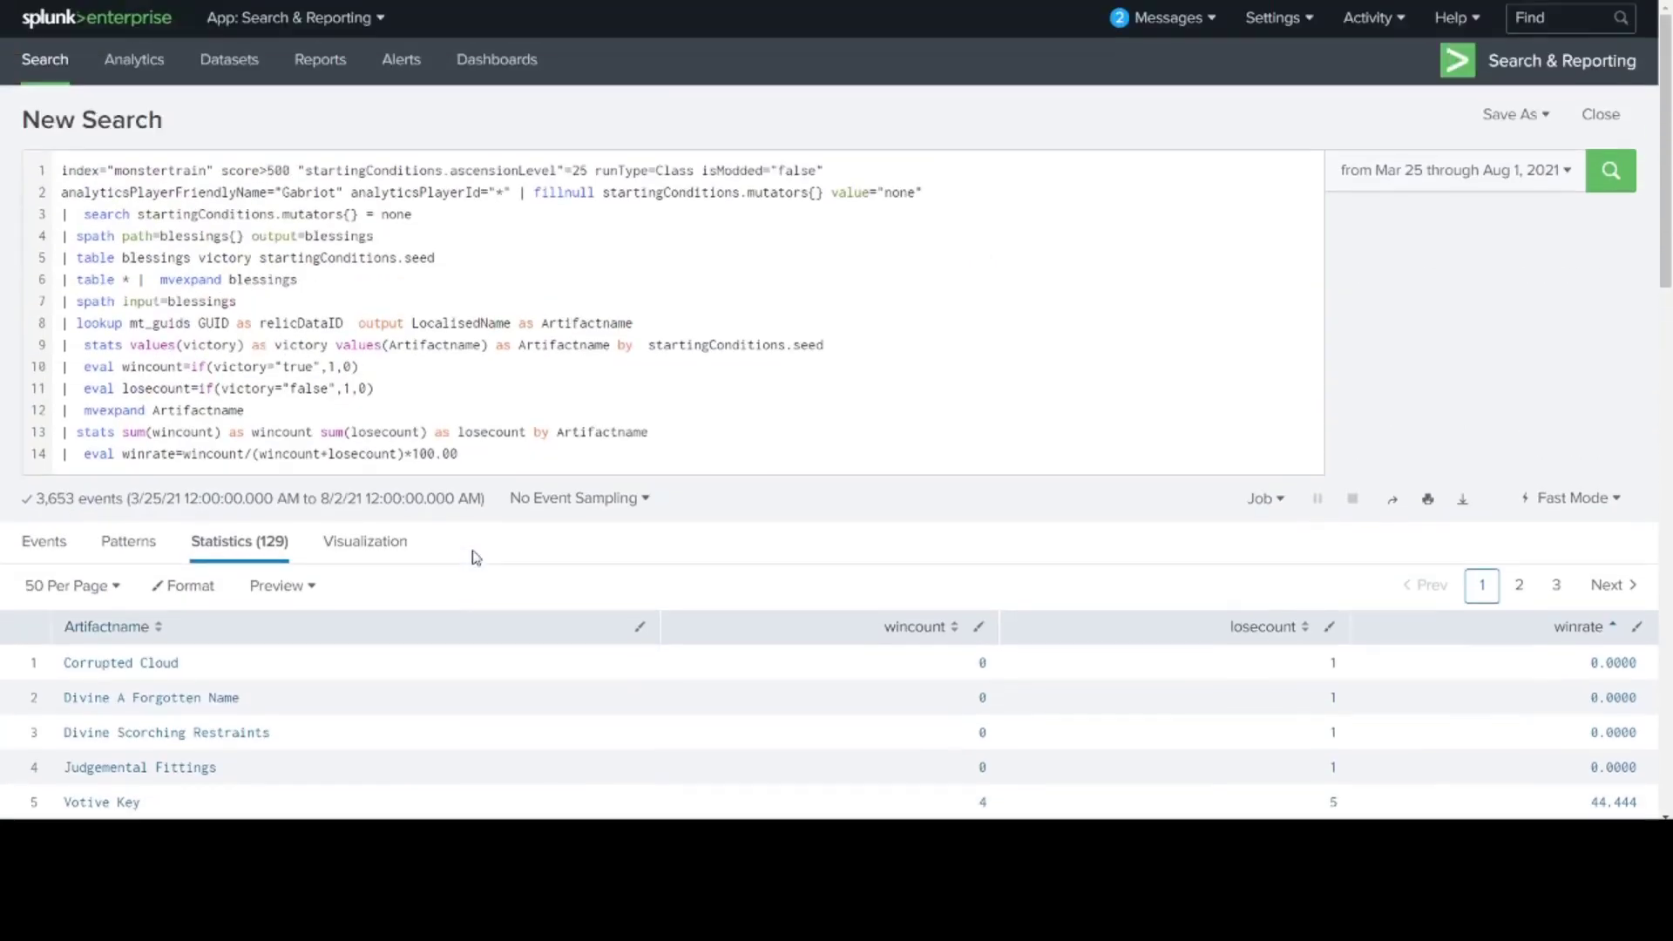
{"action": "left_click", "coordinate": [270, 190]}
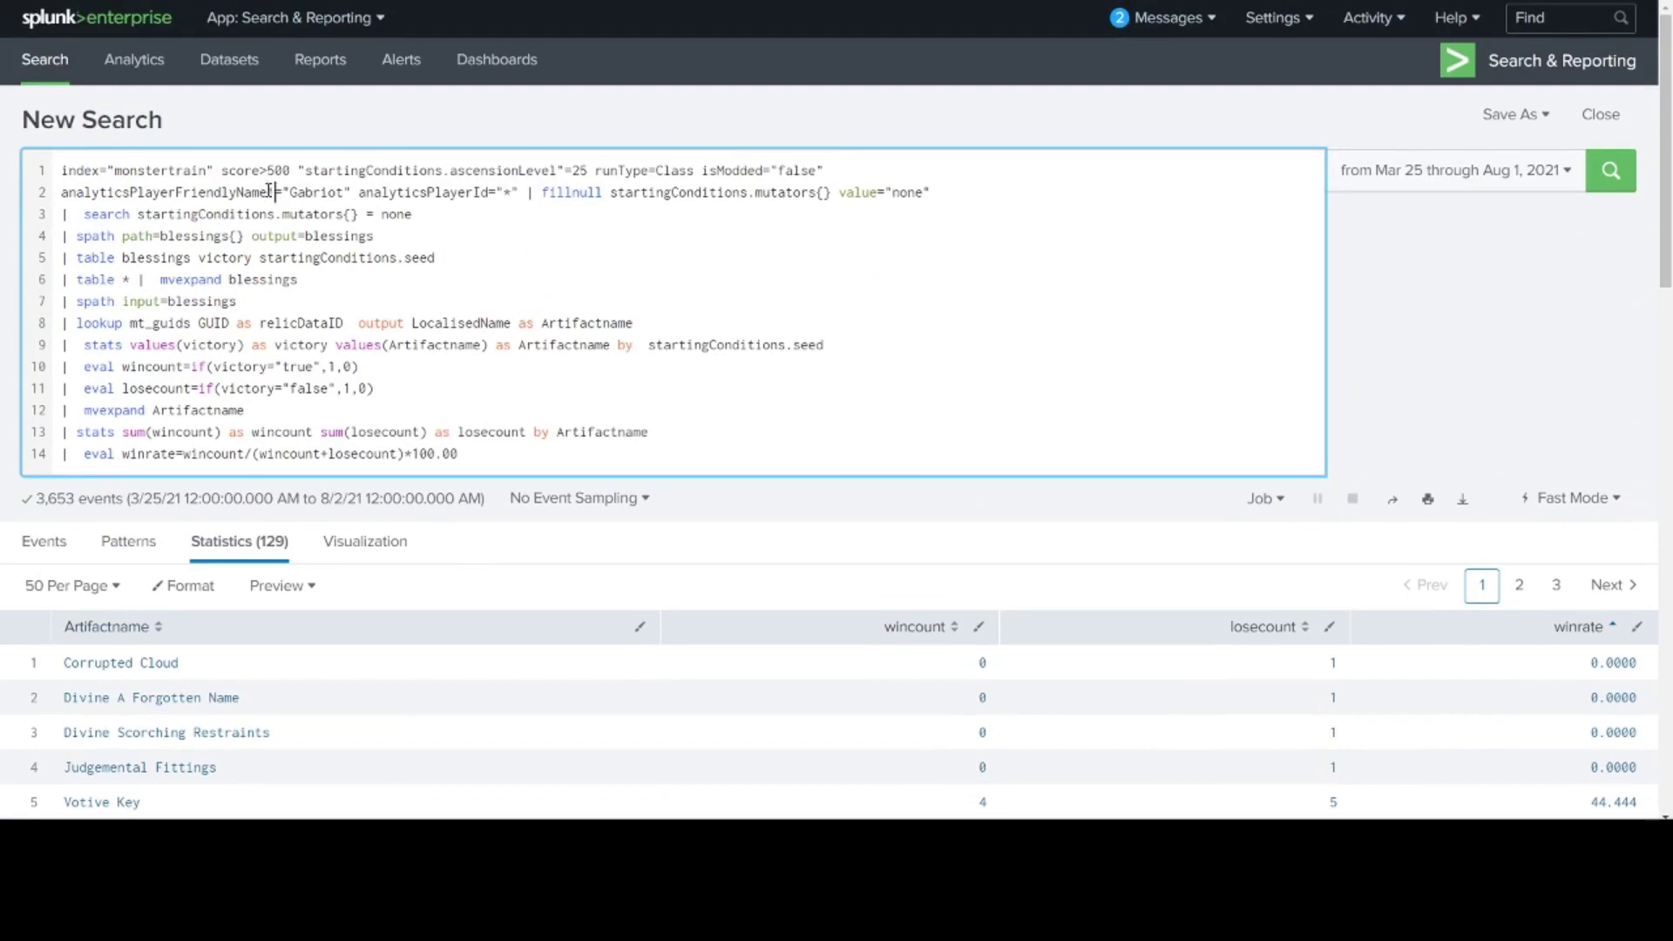
{"action": "key", "text": "Return"}
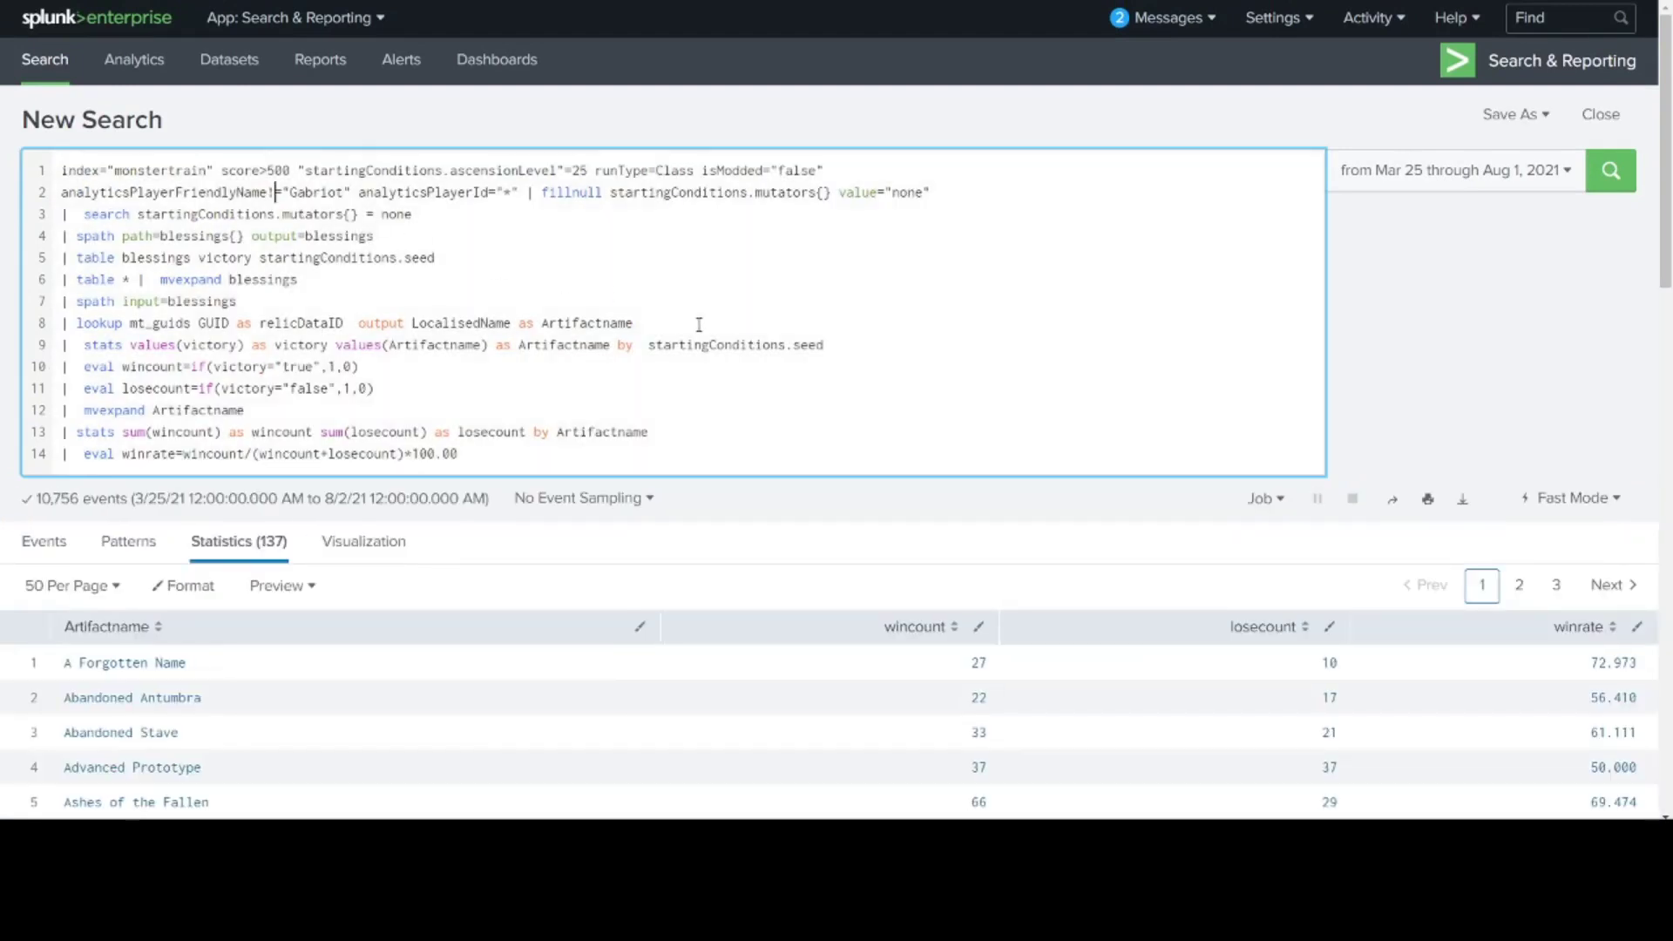
- Sort the artifact results by wincount in descending order and examine the most-won artifacts down to the last row of page 1
{"action": "scroll", "coordinate": [728, 347], "scroll_direction": "down", "scroll_amount": 2}
{"action": "scroll", "coordinate": [723, 436], "scroll_direction": "down", "scroll_amount": 3}
{"action": "scroll", "coordinate": [685, 452], "scroll_direction": "up", "scroll_amount": 2}
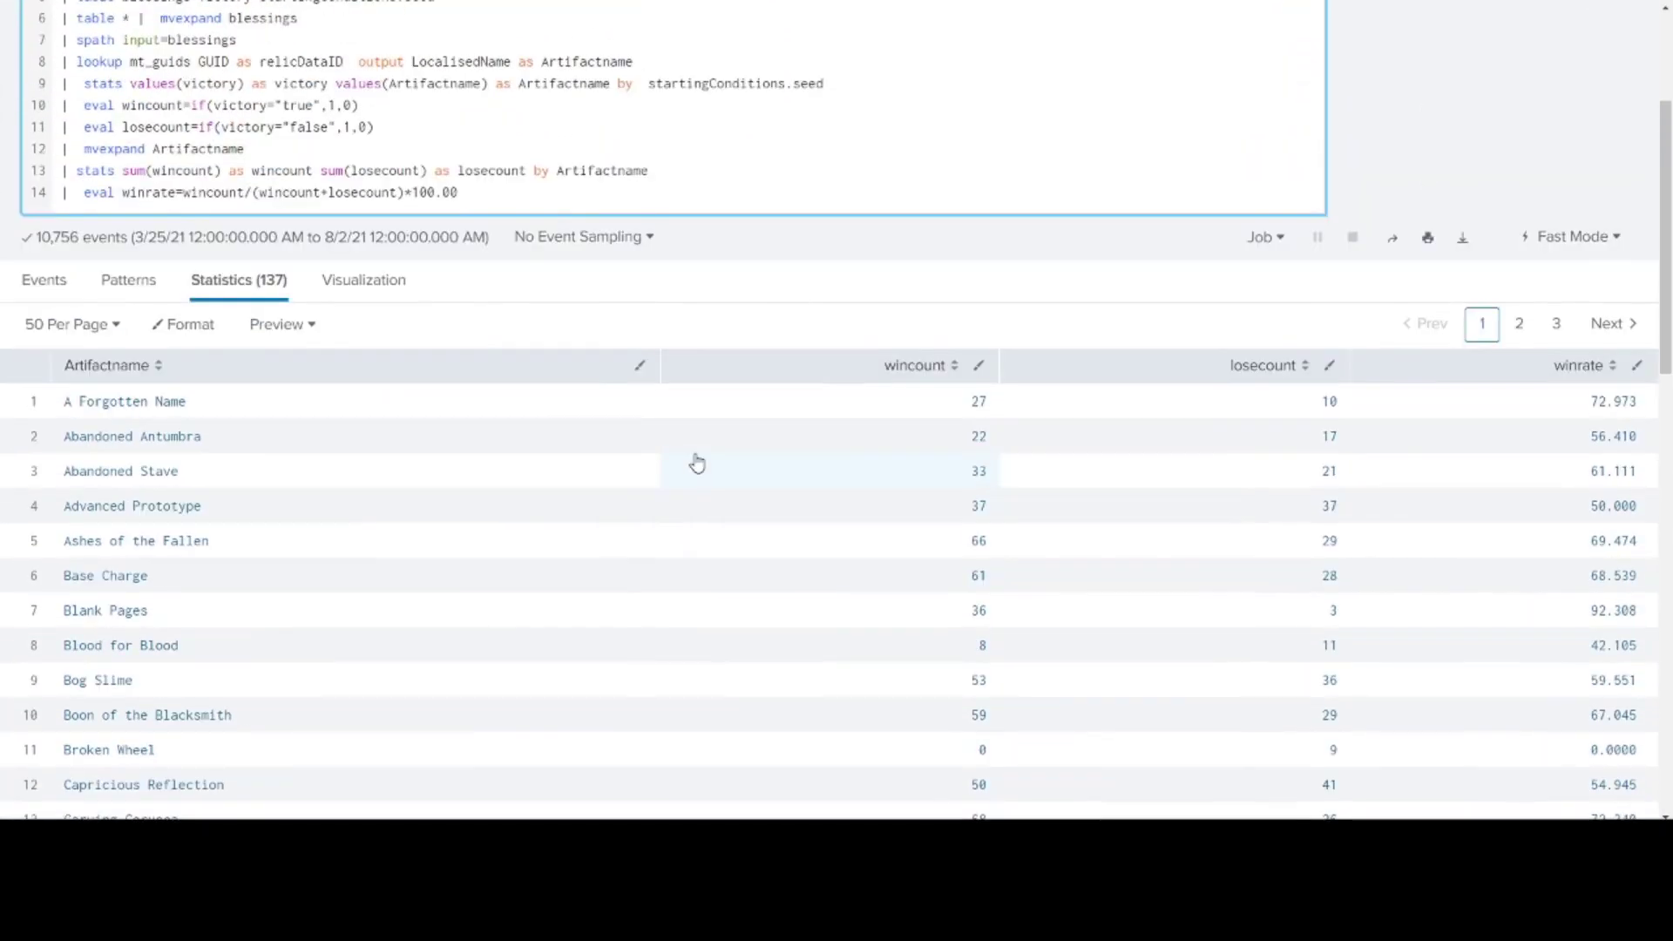
{"action": "scroll", "coordinate": [692, 463], "scroll_direction": "down", "scroll_amount": 2}
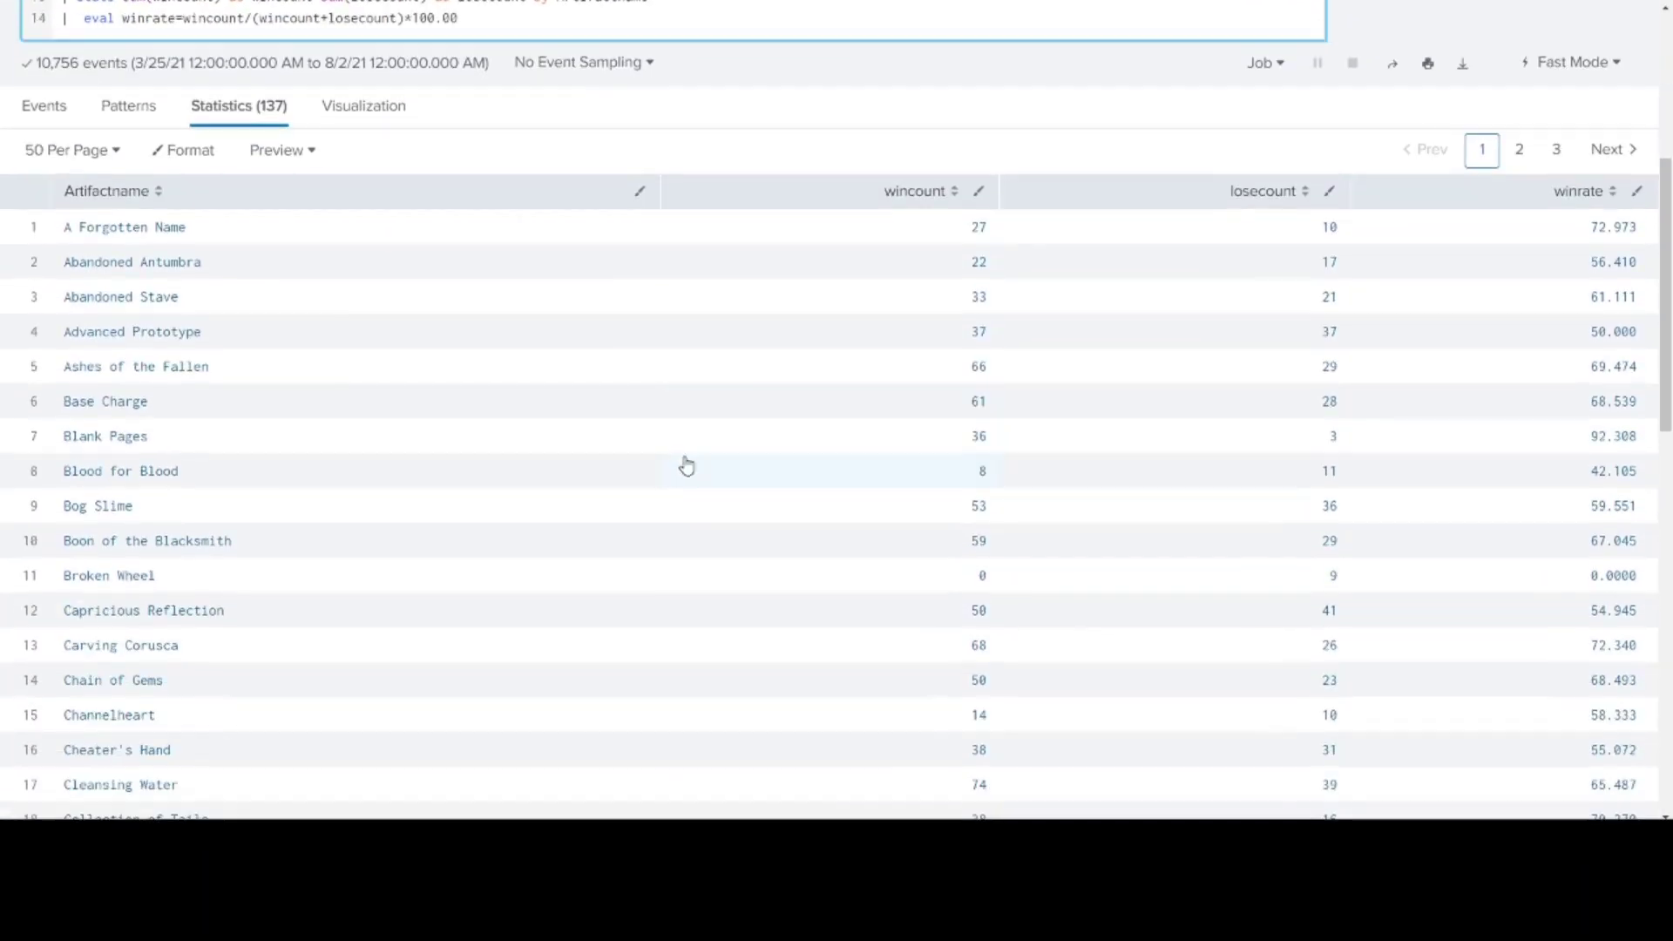
{"action": "left_click", "coordinate": [925, 194]}
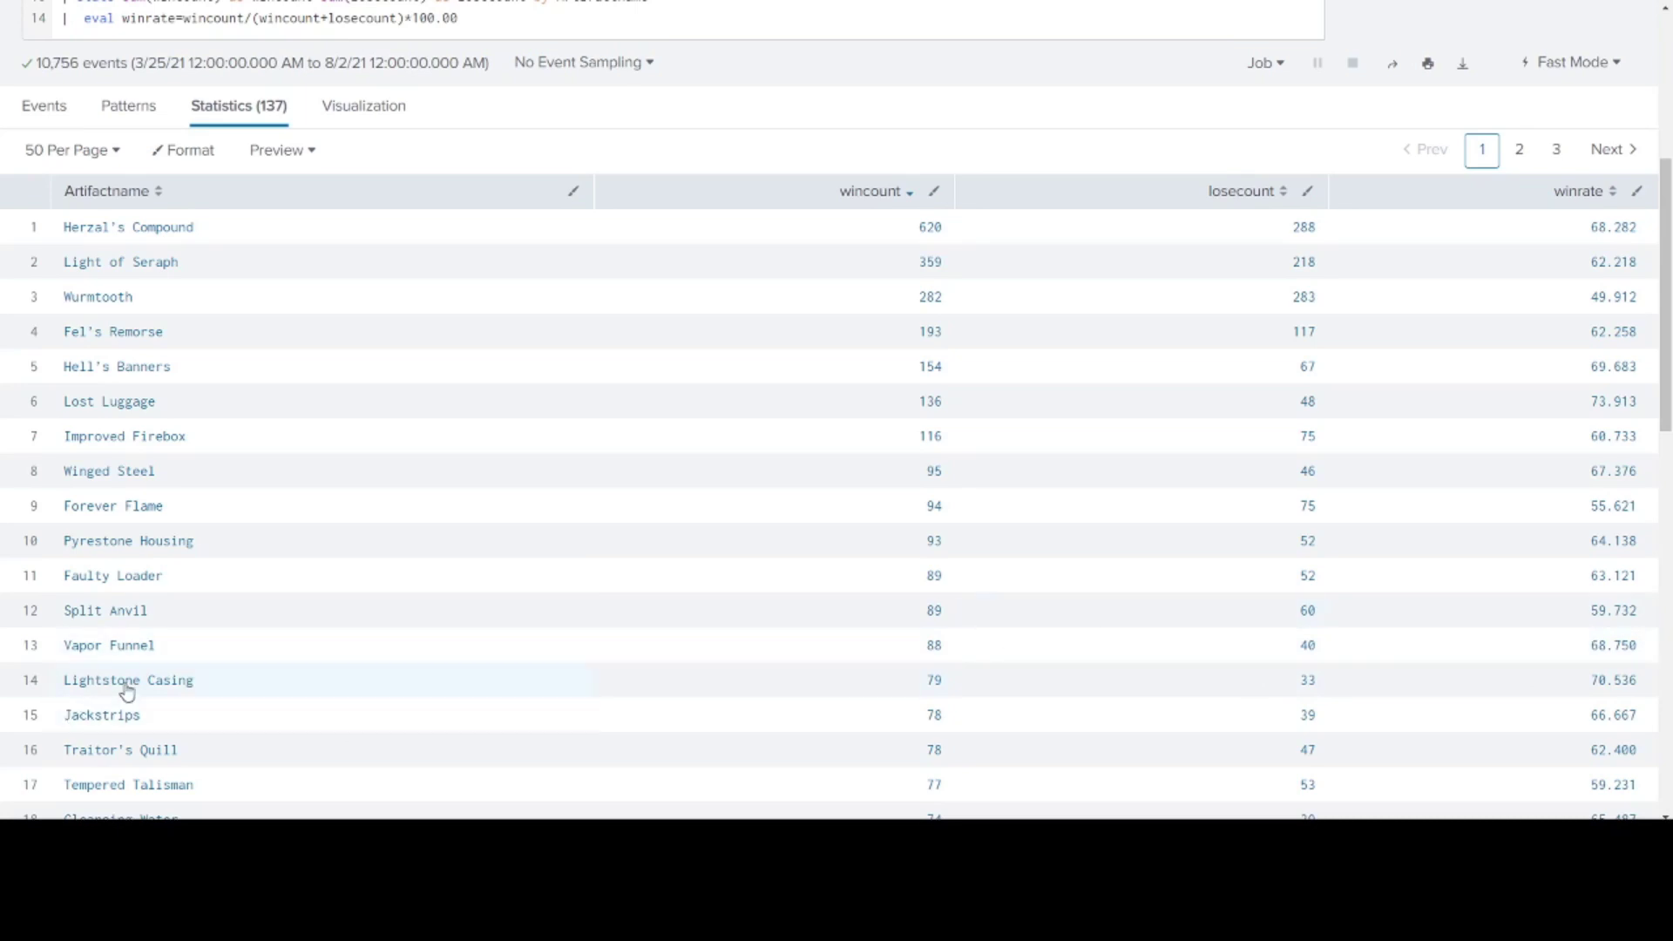
{"action": "scroll", "coordinate": [416, 580], "scroll_direction": "down", "scroll_amount": 2}
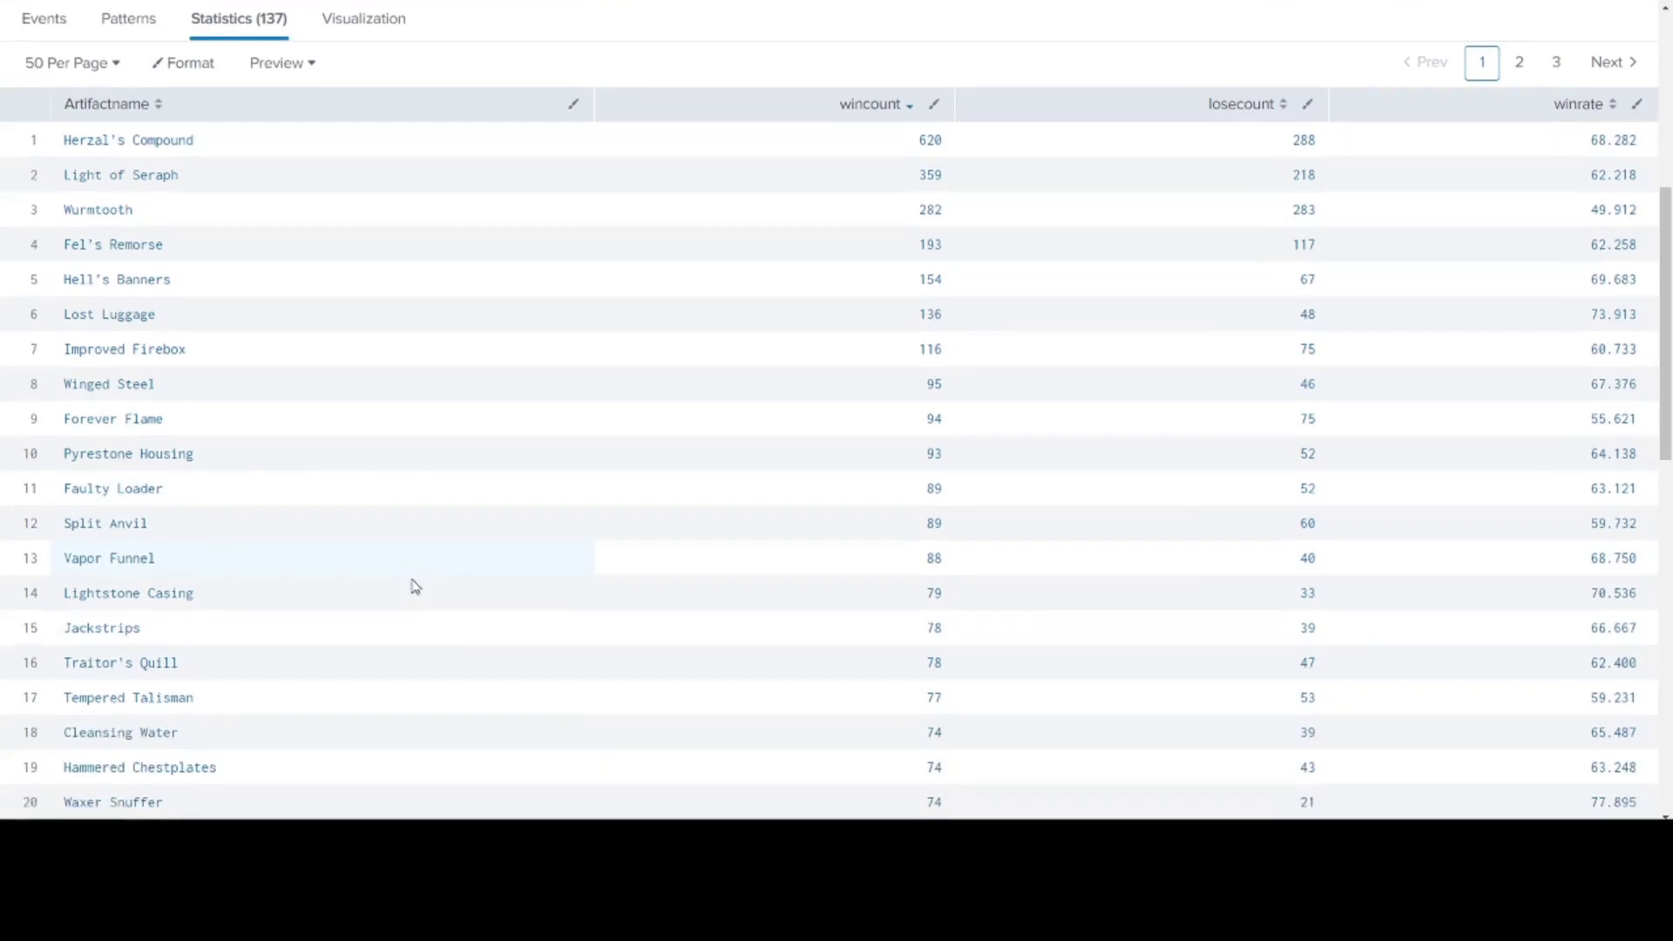
{"action": "scroll", "coordinate": [702, 590], "scroll_direction": "down", "scroll_amount": 1}
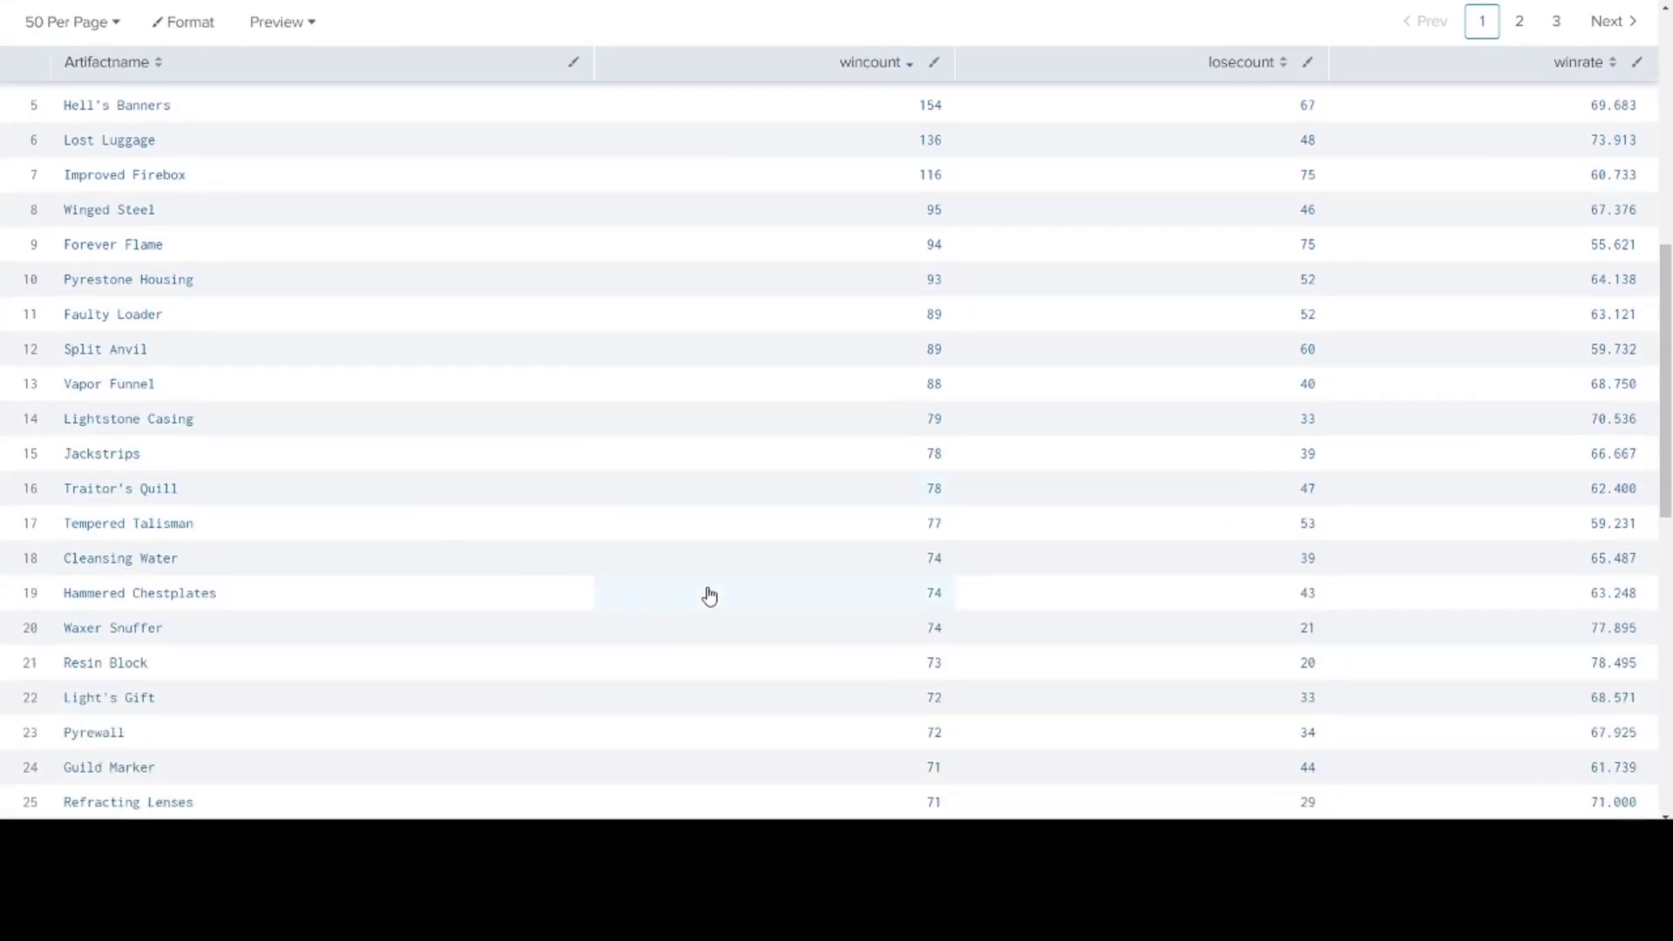
{"action": "scroll", "coordinate": [710, 601], "scroll_direction": "down", "scroll_amount": 2}
{"action": "scroll", "coordinate": [710, 614], "scroll_direction": "down", "scroll_amount": 4}
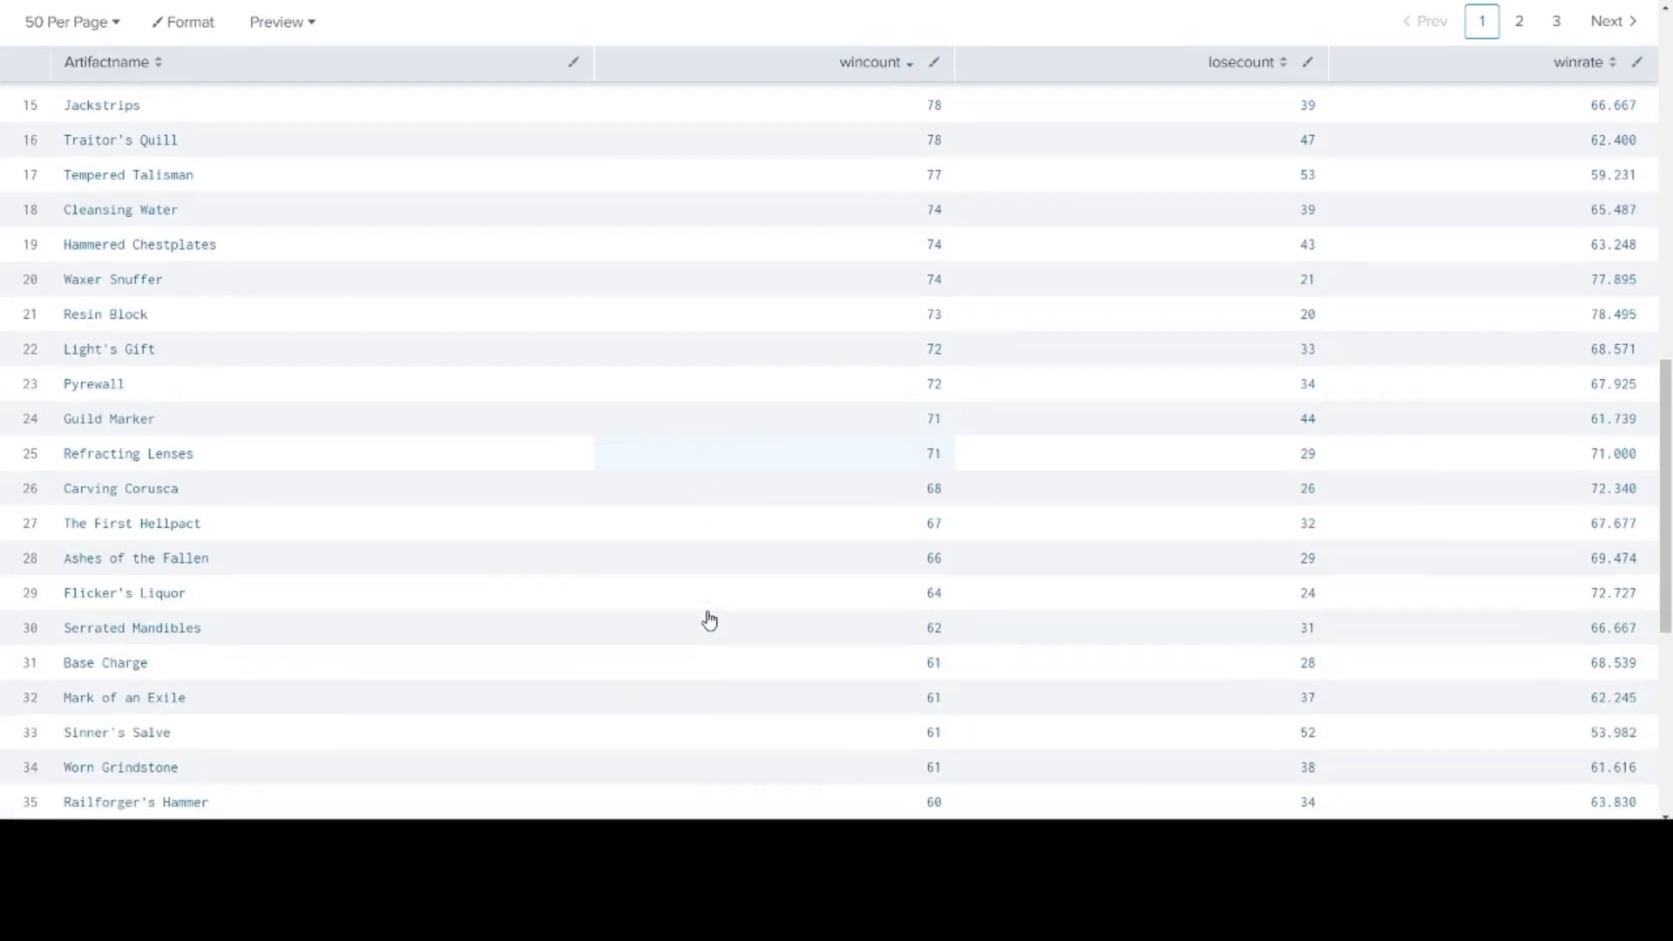
{"action": "scroll", "coordinate": [710, 626], "scroll_direction": "down", "scroll_amount": 4}
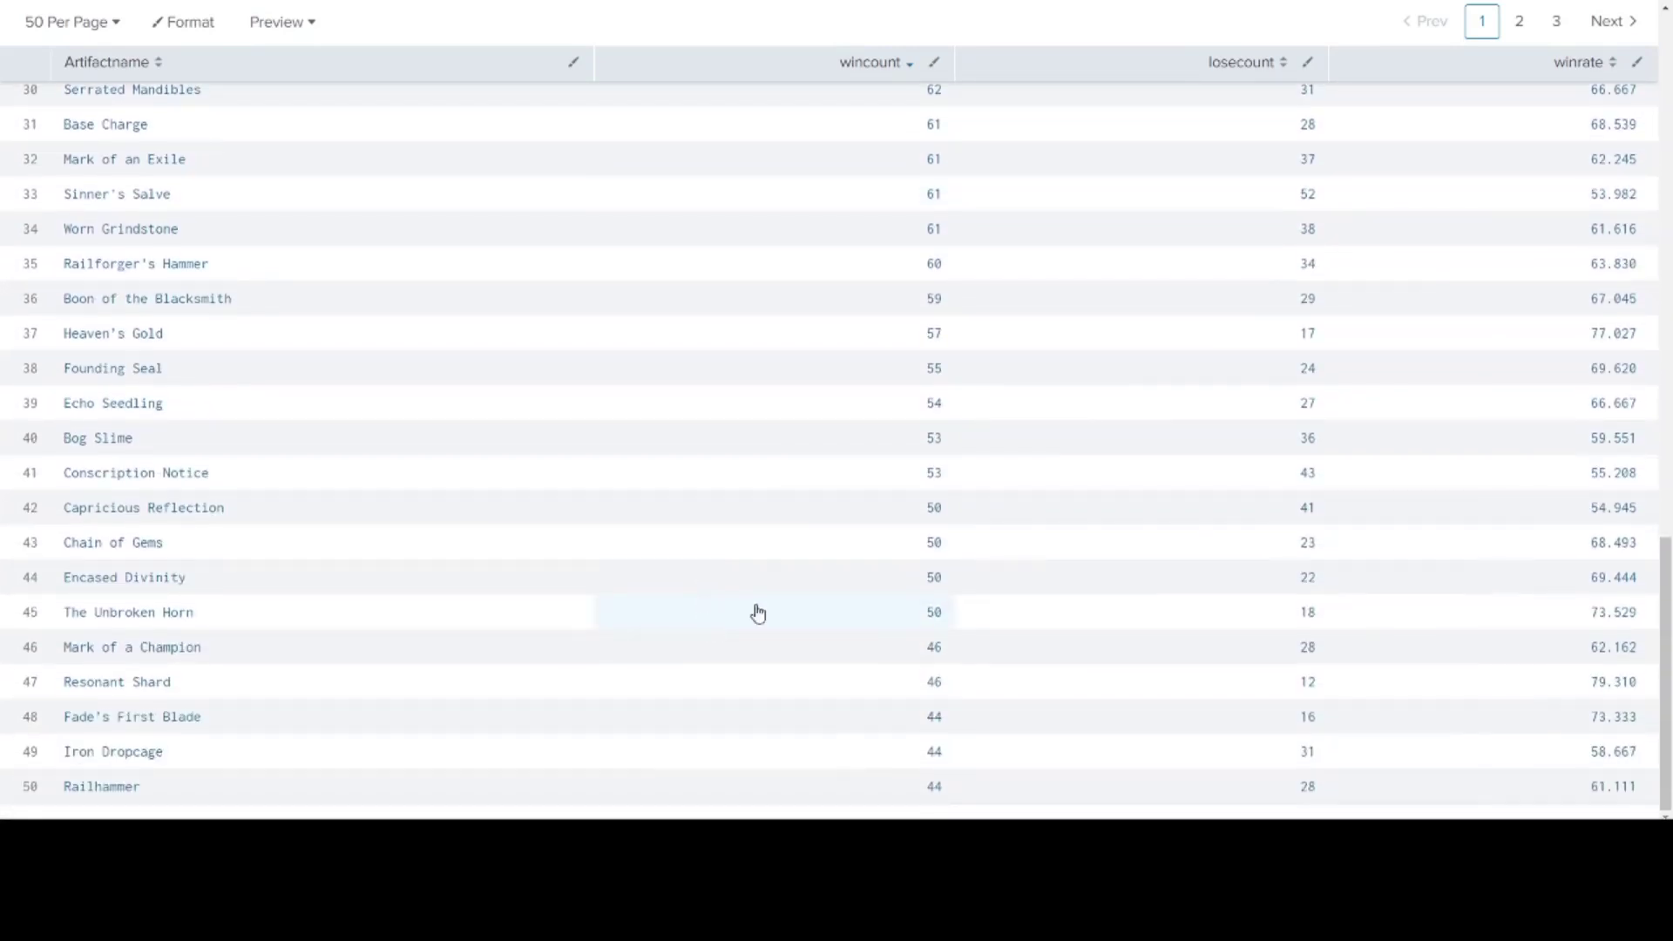
- Show page 2 of the wincount-sorted results and examine its artifacts from the first rows to the last
{"action": "left_click", "coordinate": [1519, 21]}
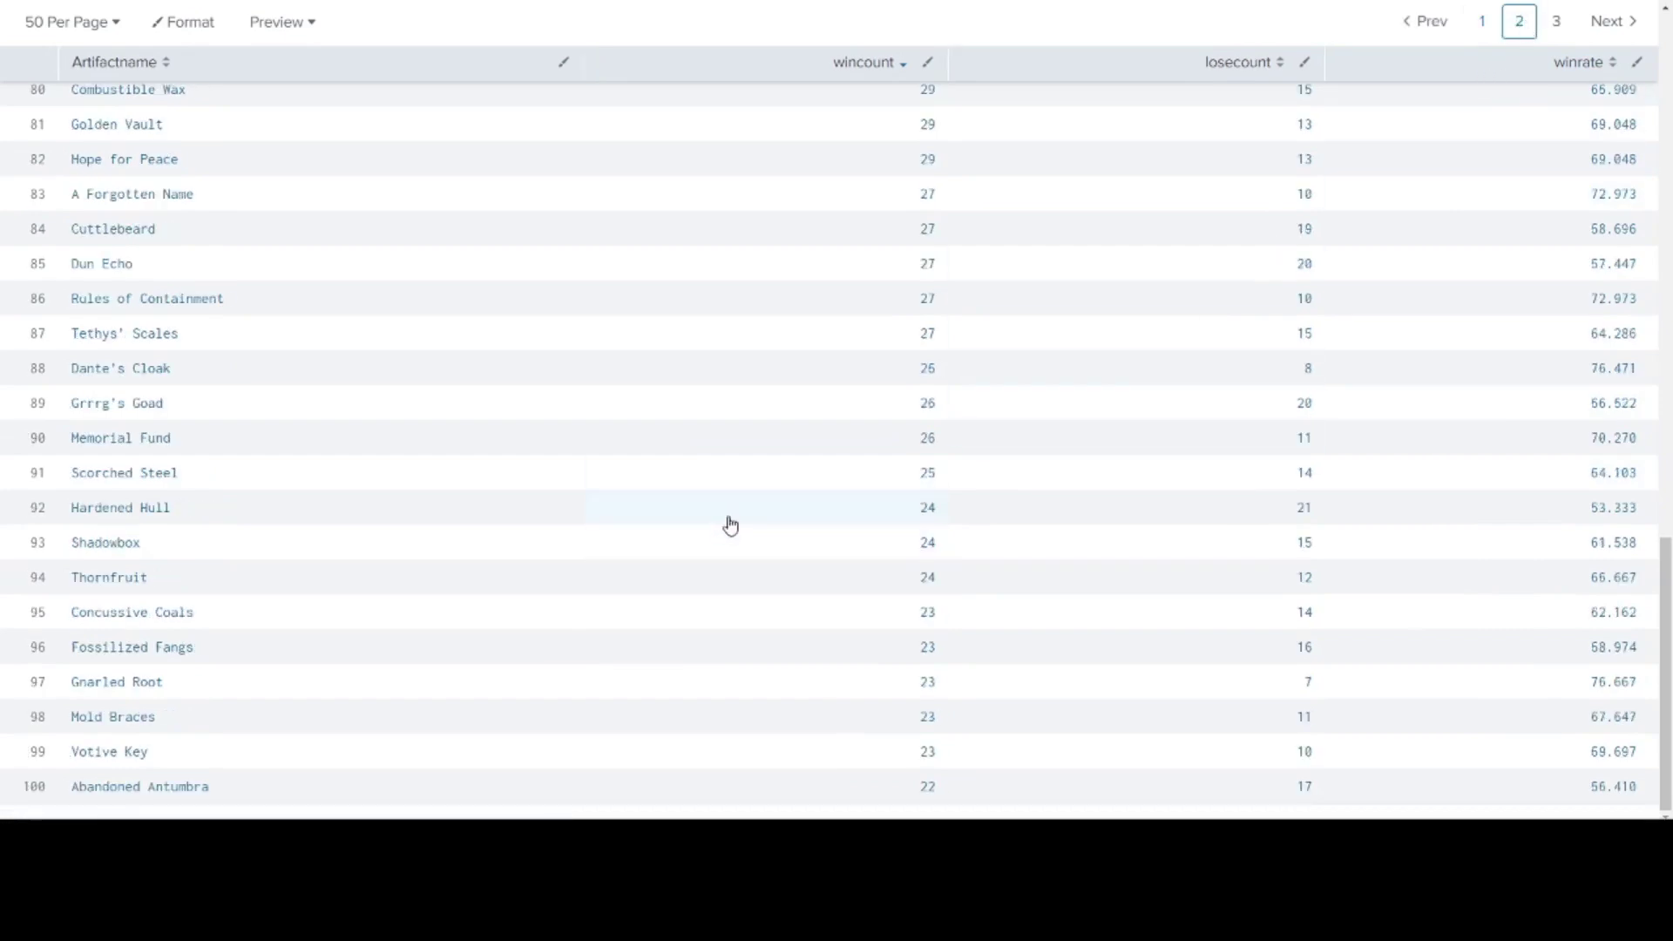
{"action": "scroll", "coordinate": [919, 510], "scroll_direction": "up", "scroll_amount": 2}
{"action": "scroll", "coordinate": [919, 510], "scroll_direction": "up", "scroll_amount": 10}
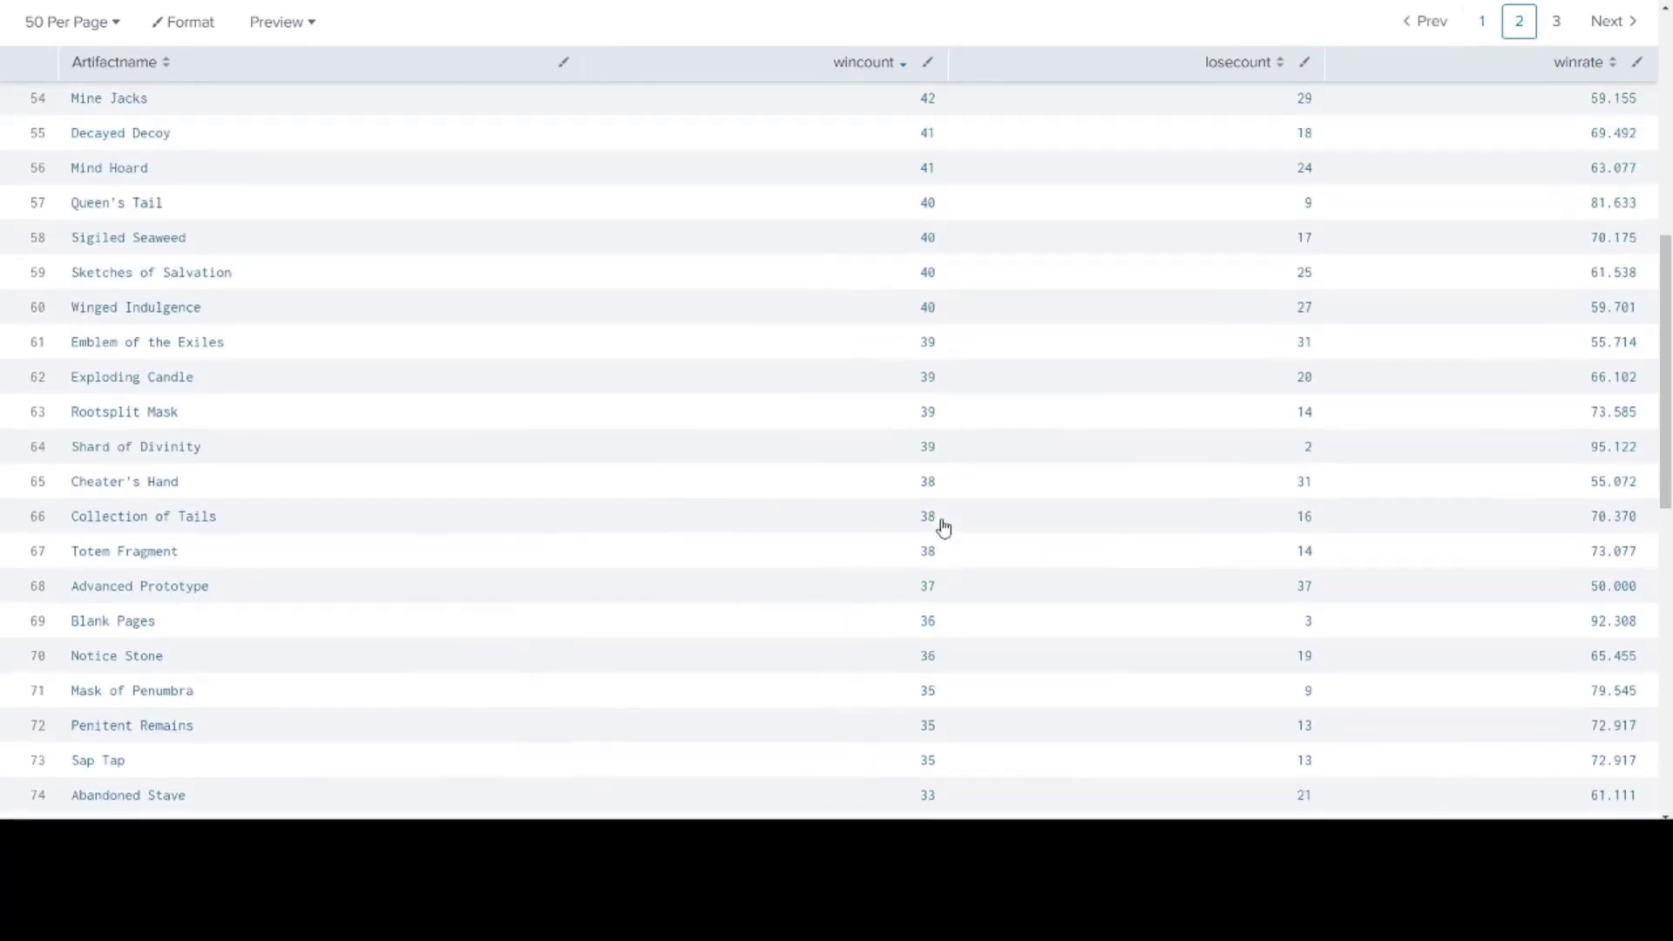
{"action": "scroll", "coordinate": [1172, 592], "scroll_direction": "down", "scroll_amount": 3}
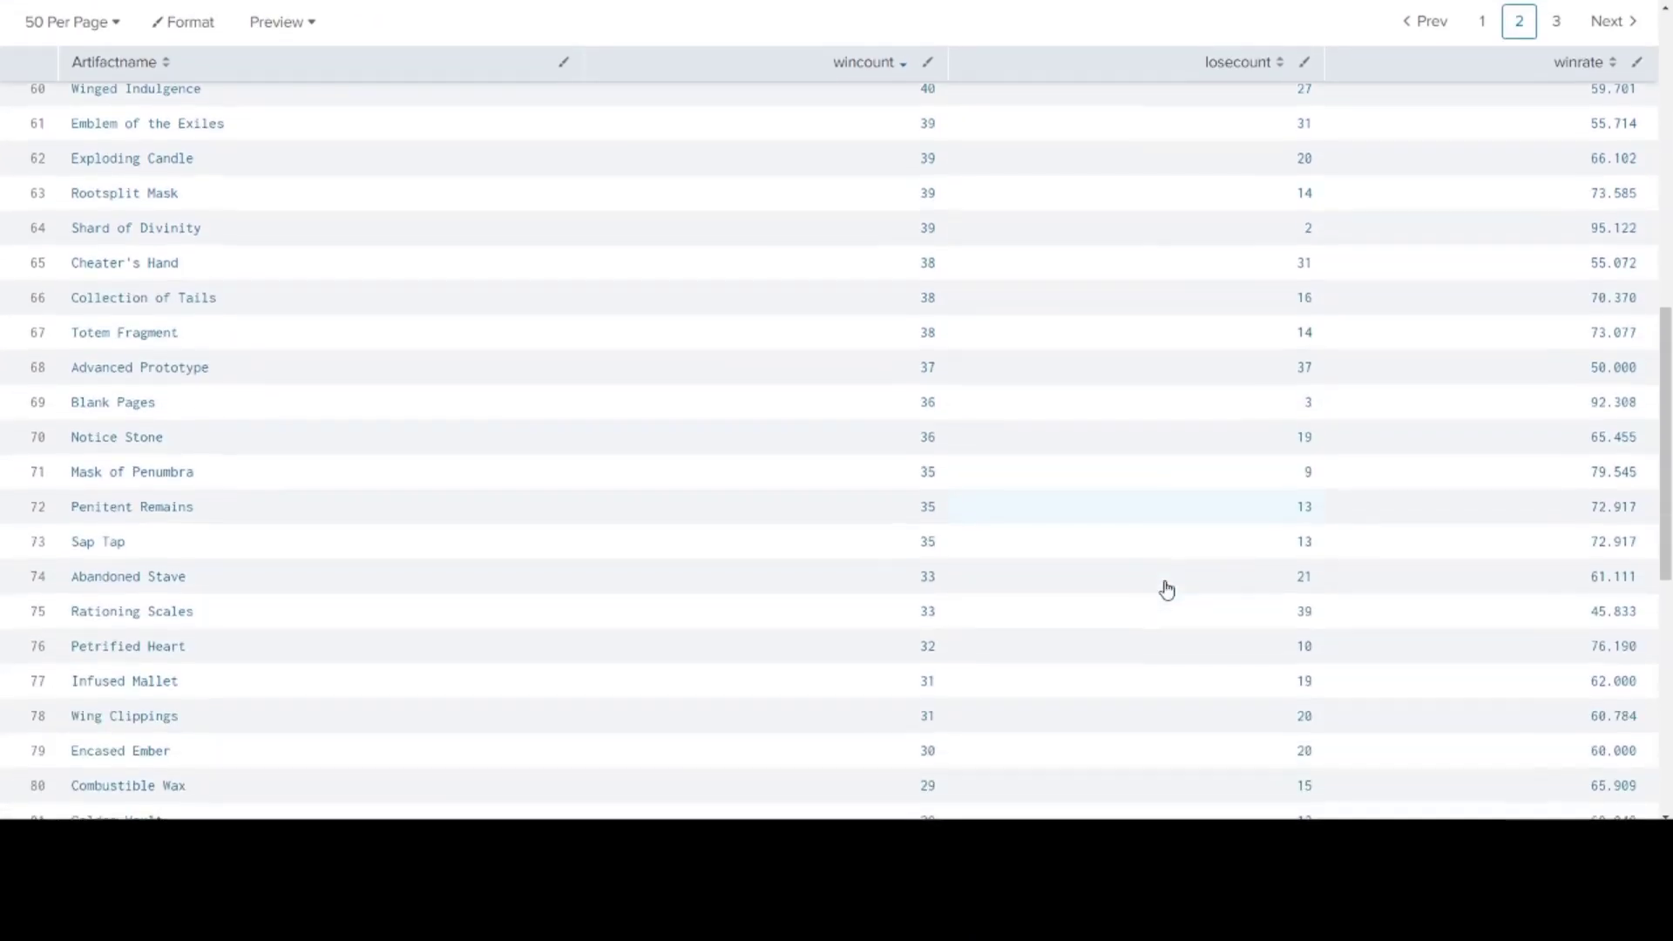
{"action": "scroll", "coordinate": [1155, 591], "scroll_direction": "down", "scroll_amount": 5}
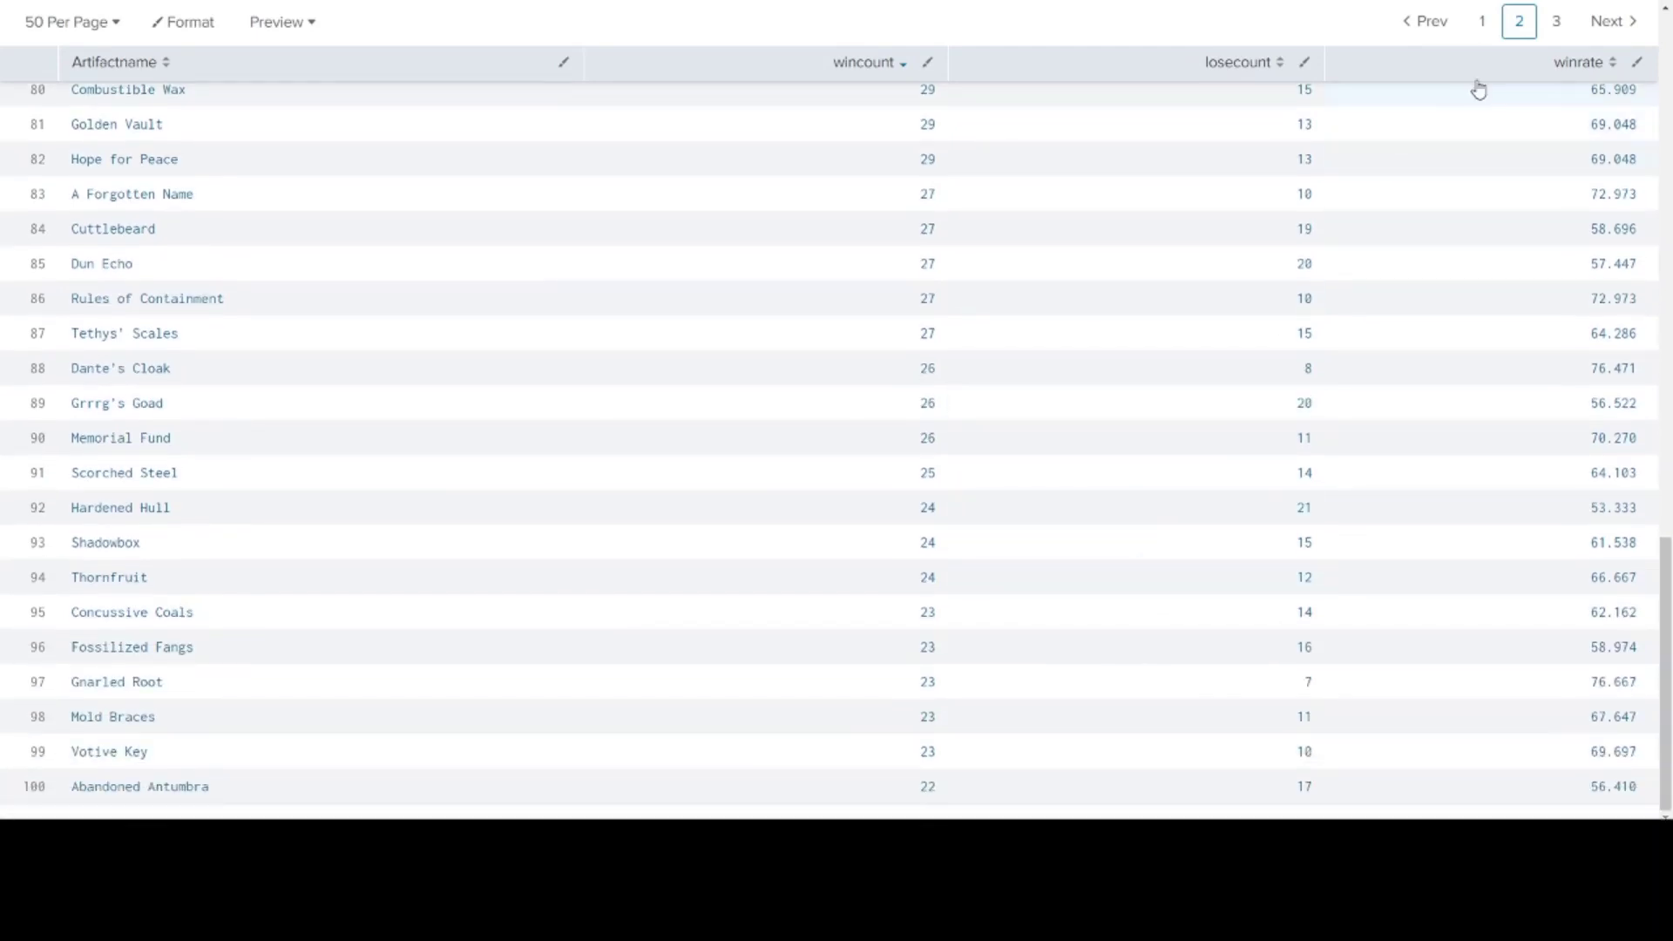
- Show page 3 of the wincount-sorted results and examine the least-won artifacts down to the final row
{"action": "left_click", "coordinate": [1556, 21]}
{"action": "scroll", "coordinate": [1221, 444], "scroll_direction": "up", "scroll_amount": 8}
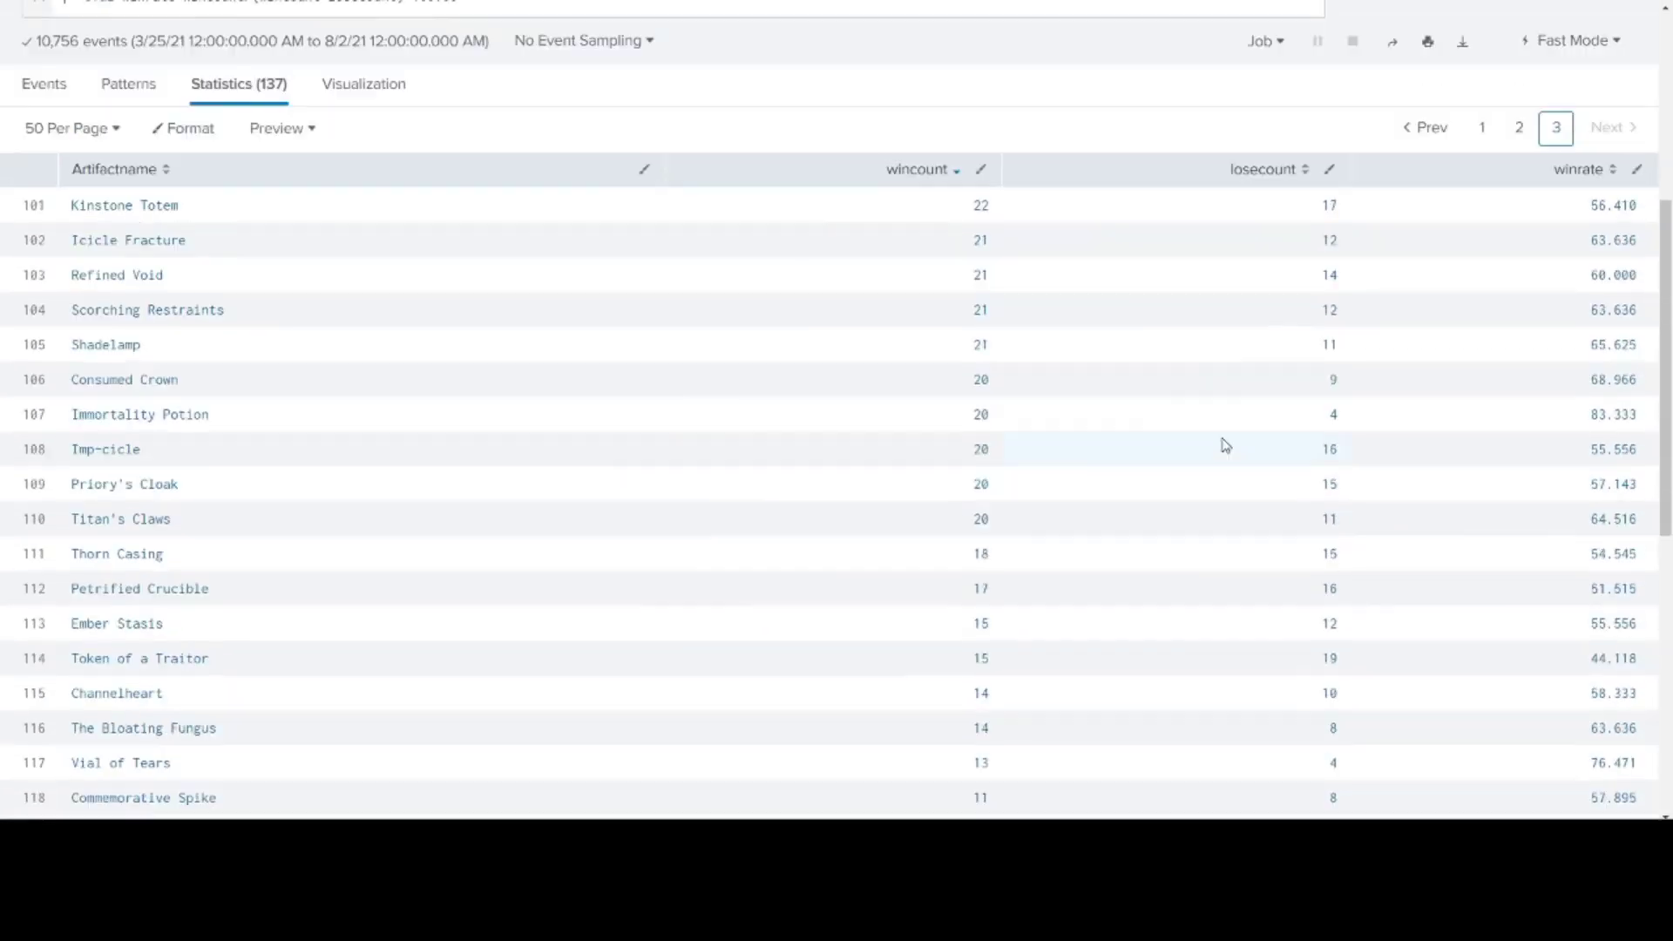
{"action": "scroll", "coordinate": [1224, 447], "scroll_direction": "down", "scroll_amount": 3}
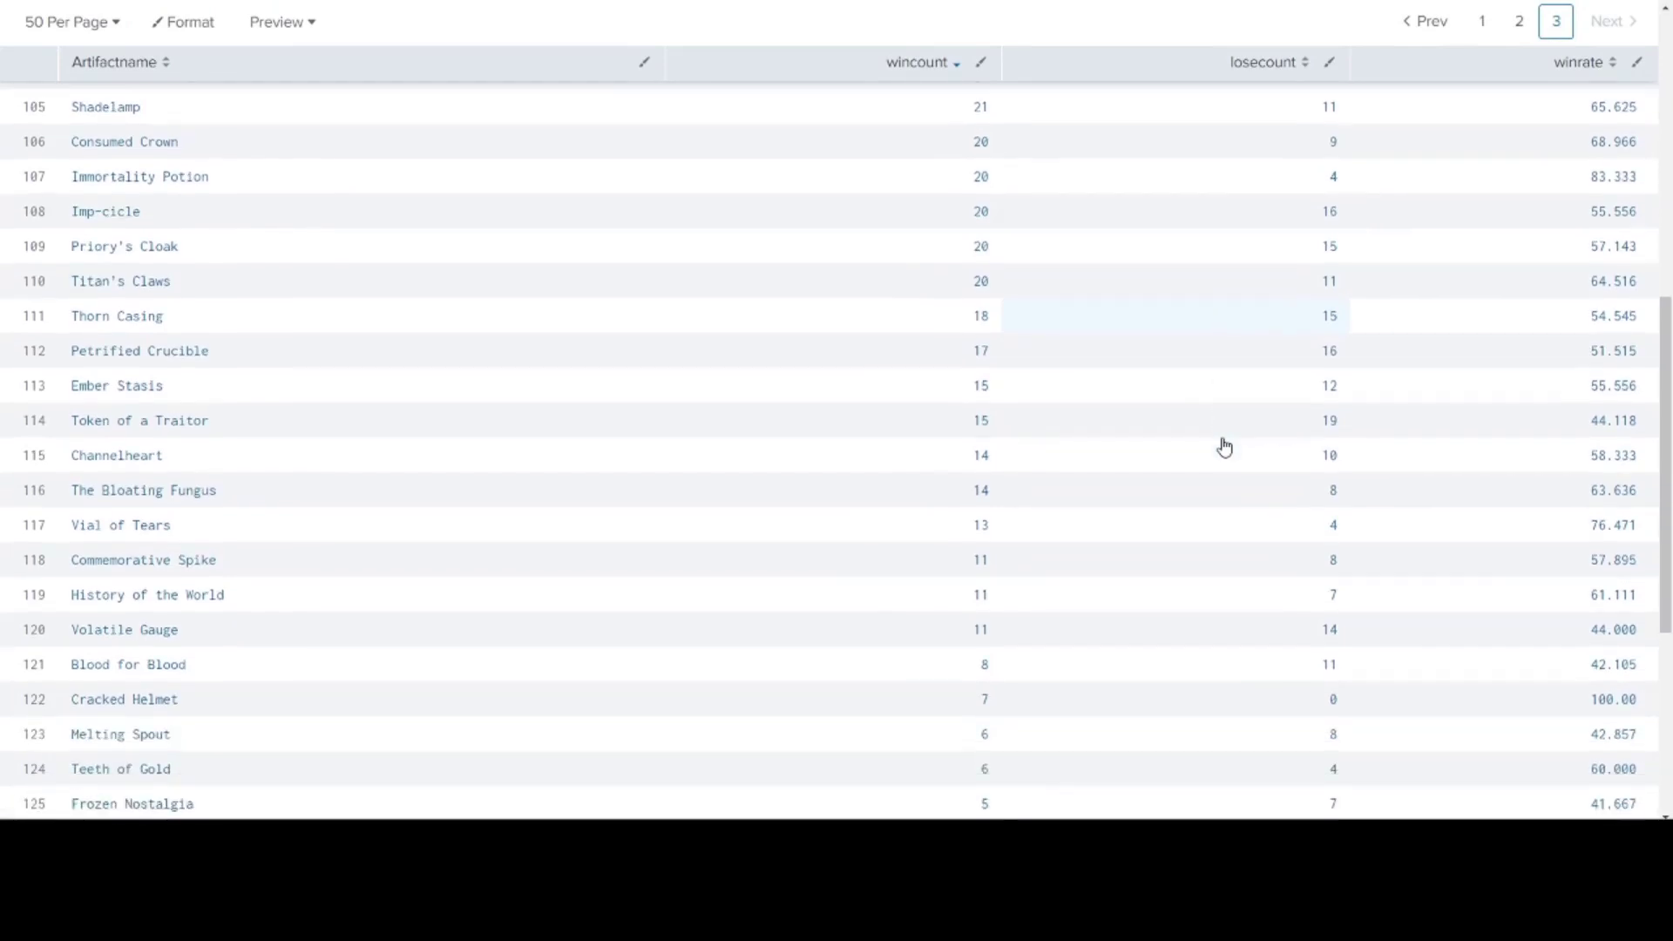
{"action": "scroll", "coordinate": [1225, 447], "scroll_direction": "down", "scroll_amount": 5}
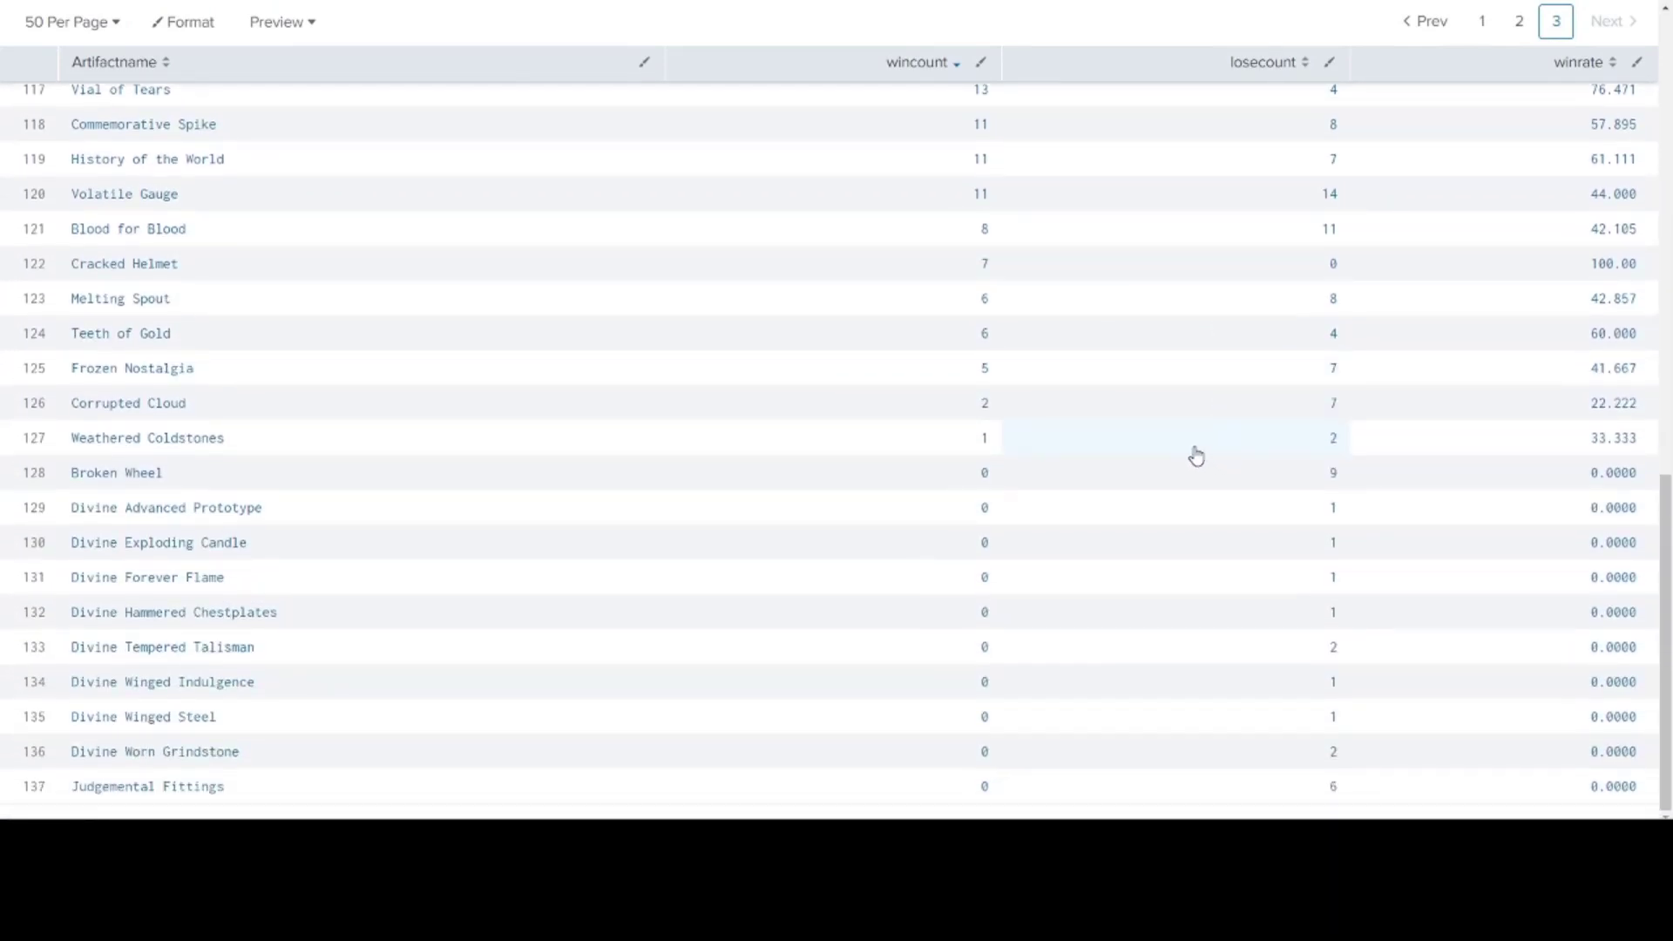
{"action": "scroll", "coordinate": [1196, 456], "scroll_direction": "up", "scroll_amount": 9}
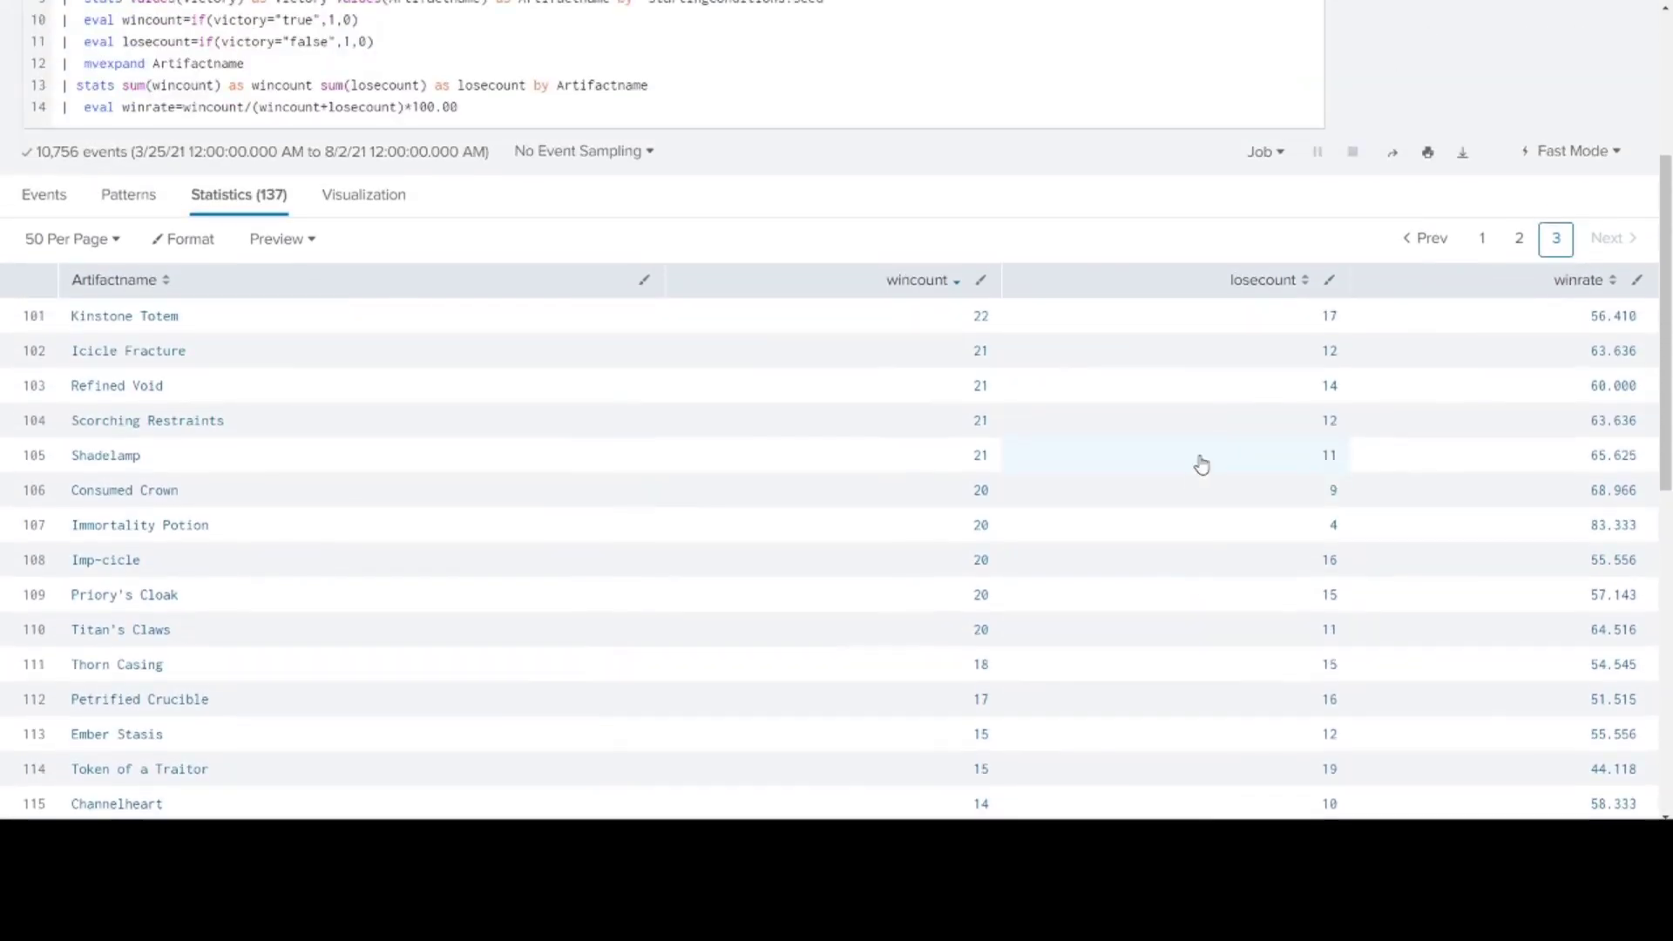
- Return to page 1 of the results and sort the artifacts by winrate in descending order
{"action": "scroll", "coordinate": [1194, 462], "scroll_direction": "down", "scroll_amount": 3}
{"action": "left_click", "coordinate": [1484, 68]}
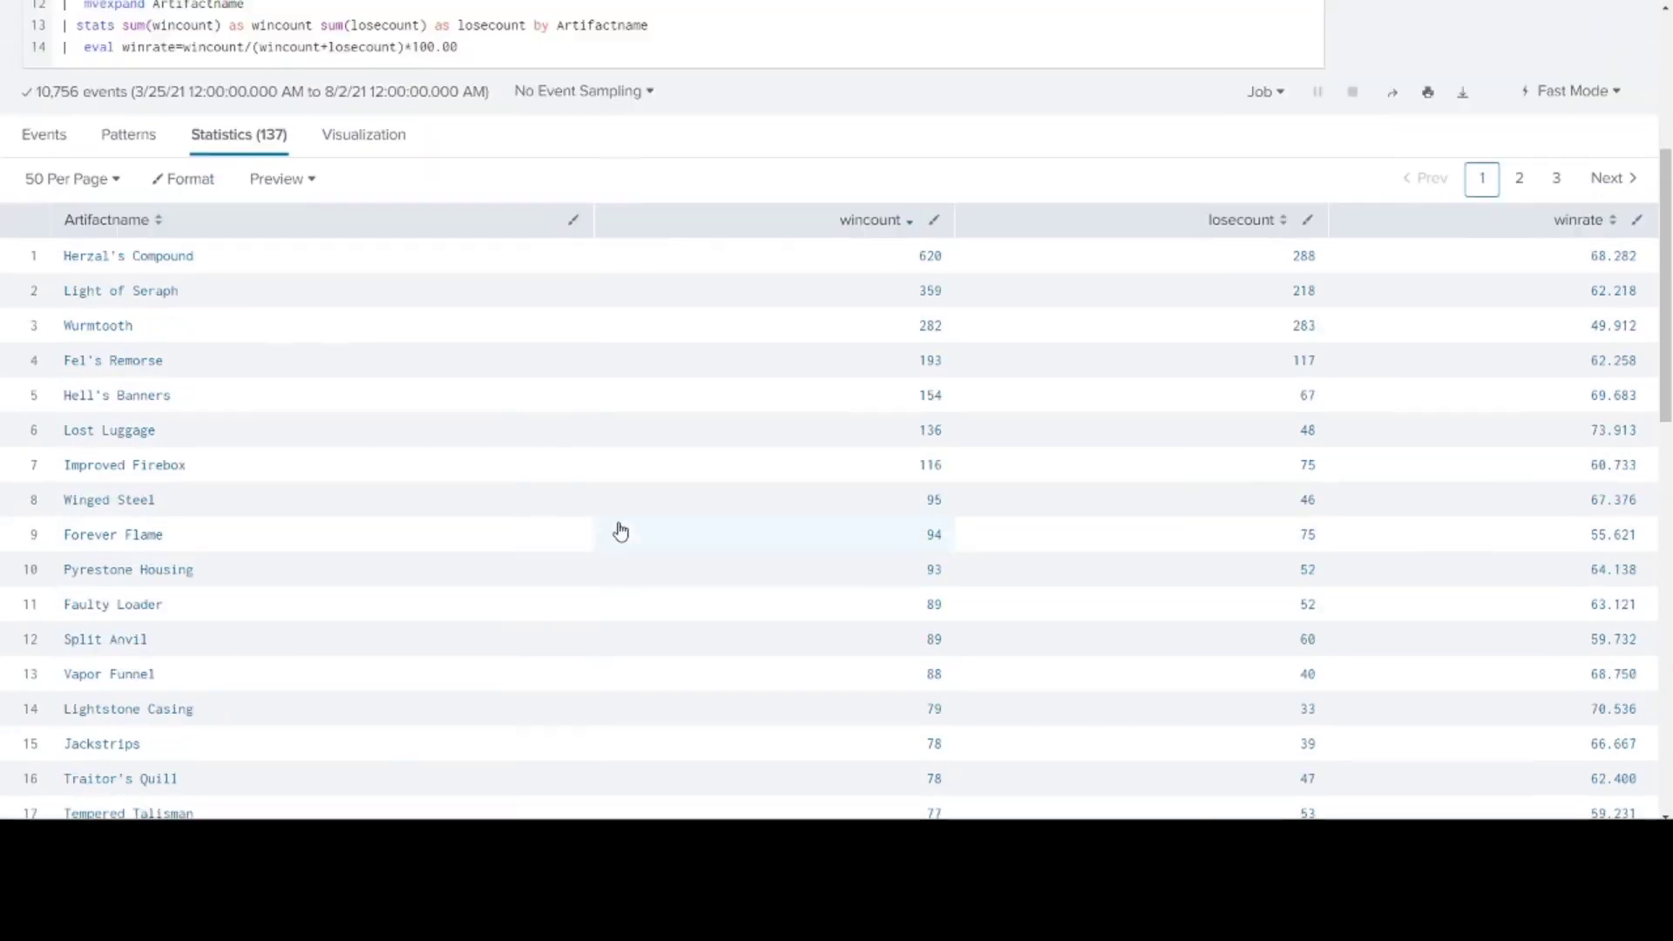
{"action": "scroll", "coordinate": [610, 523], "scroll_direction": "up", "scroll_amount": 3}
{"action": "left_click", "coordinate": [1574, 283]}
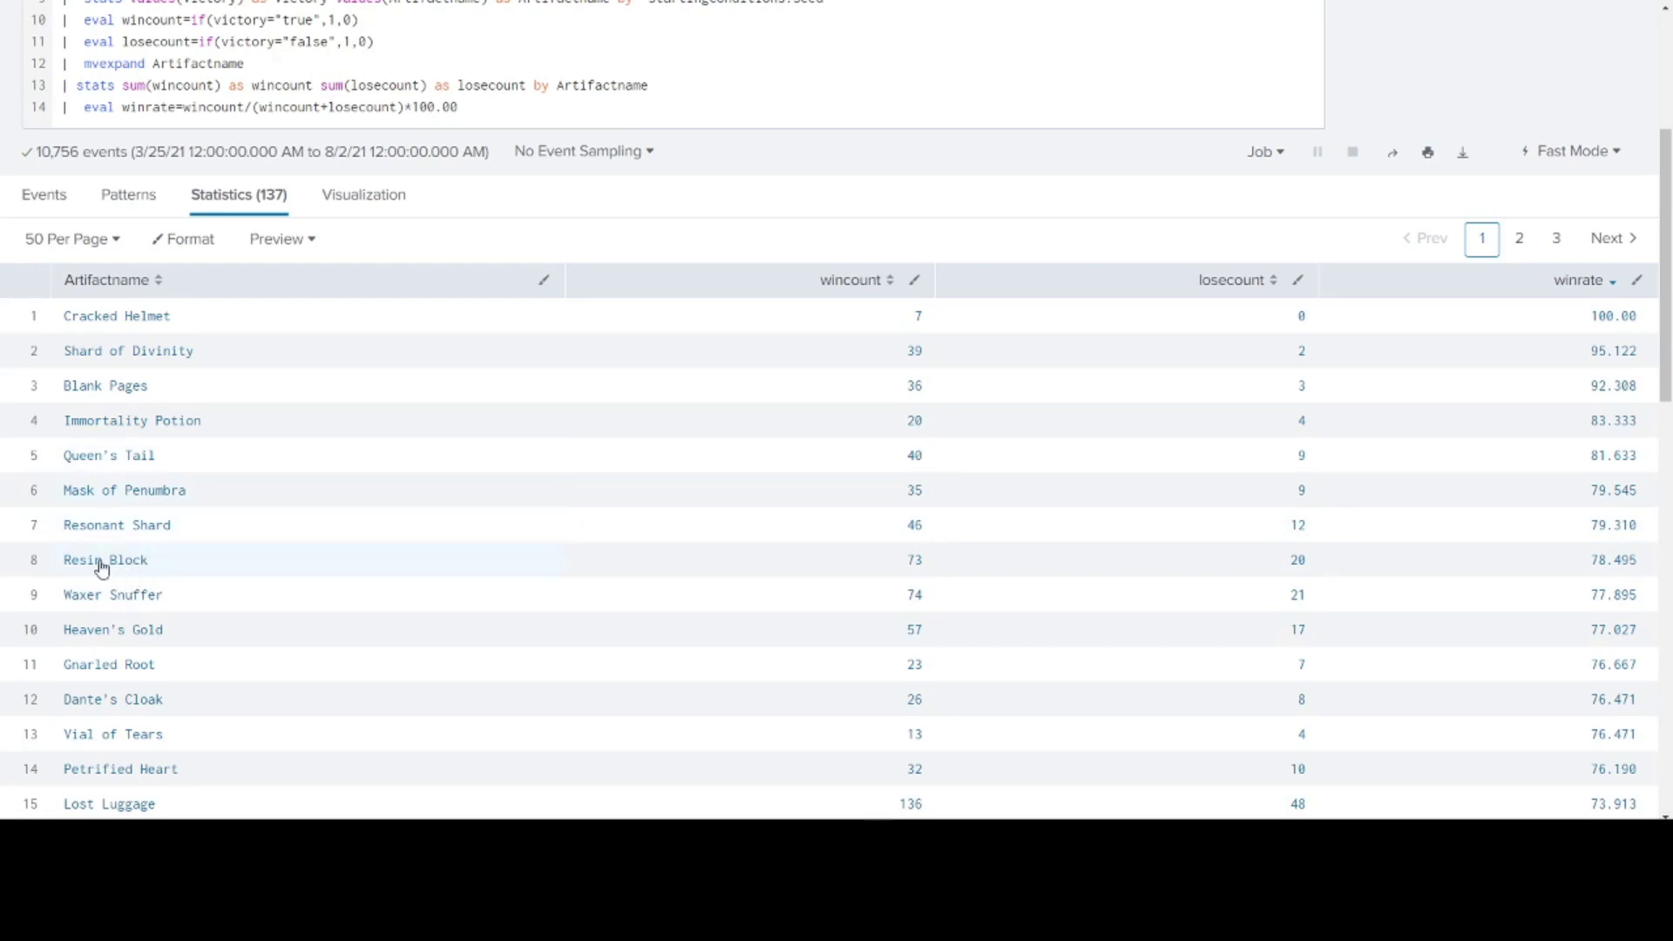
- Replace the analyticsPlayerId="*" filter in the query with the `hide_skewer` macro and rerun the search
{"action": "scroll", "coordinate": [161, 564], "scroll_direction": "up", "scroll_amount": 4}
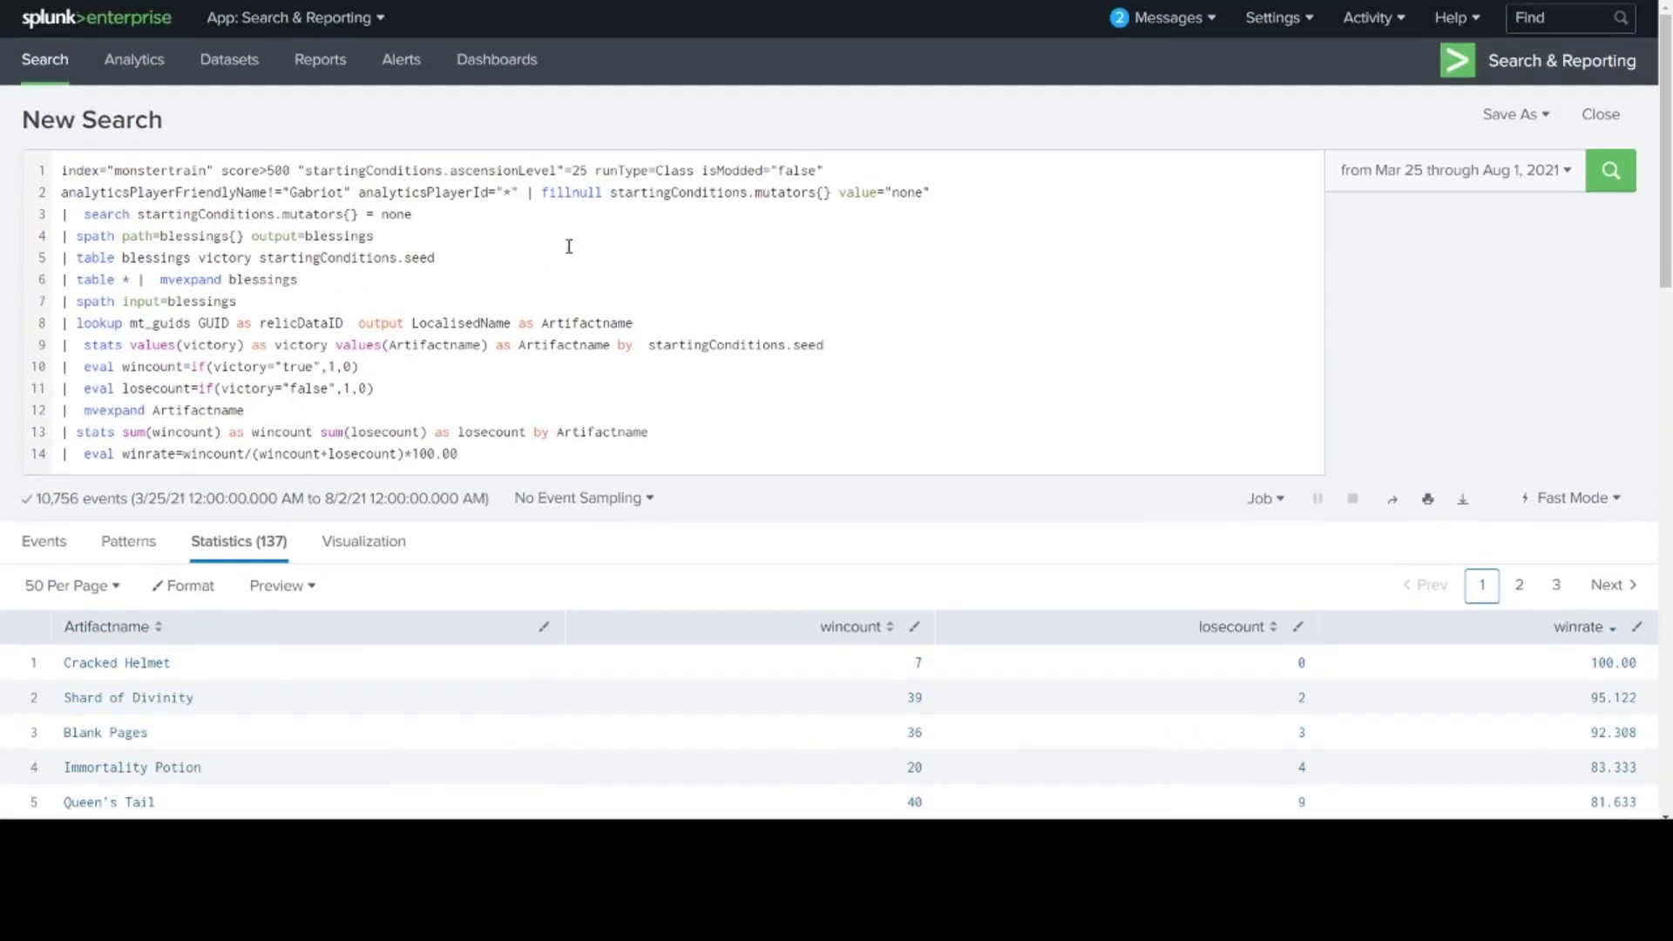
{"action": "scroll", "coordinate": [579, 545], "scroll_direction": "down", "scroll_amount": 3}
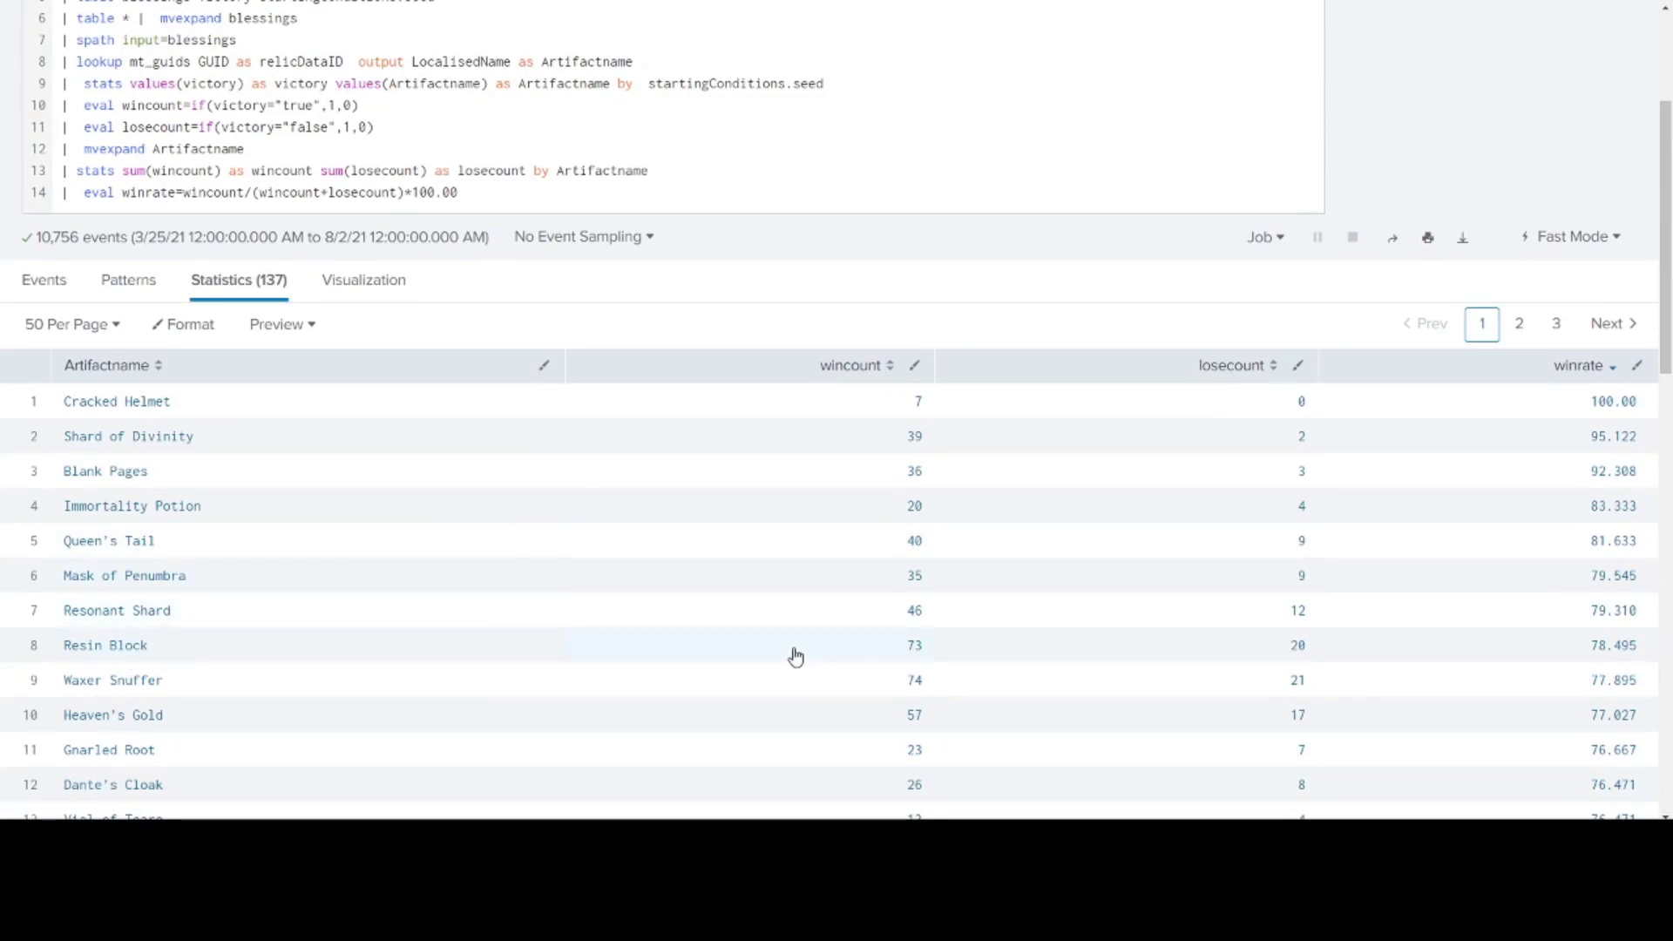
{"action": "scroll", "coordinate": [523, 610], "scroll_direction": "up", "scroll_amount": 3}
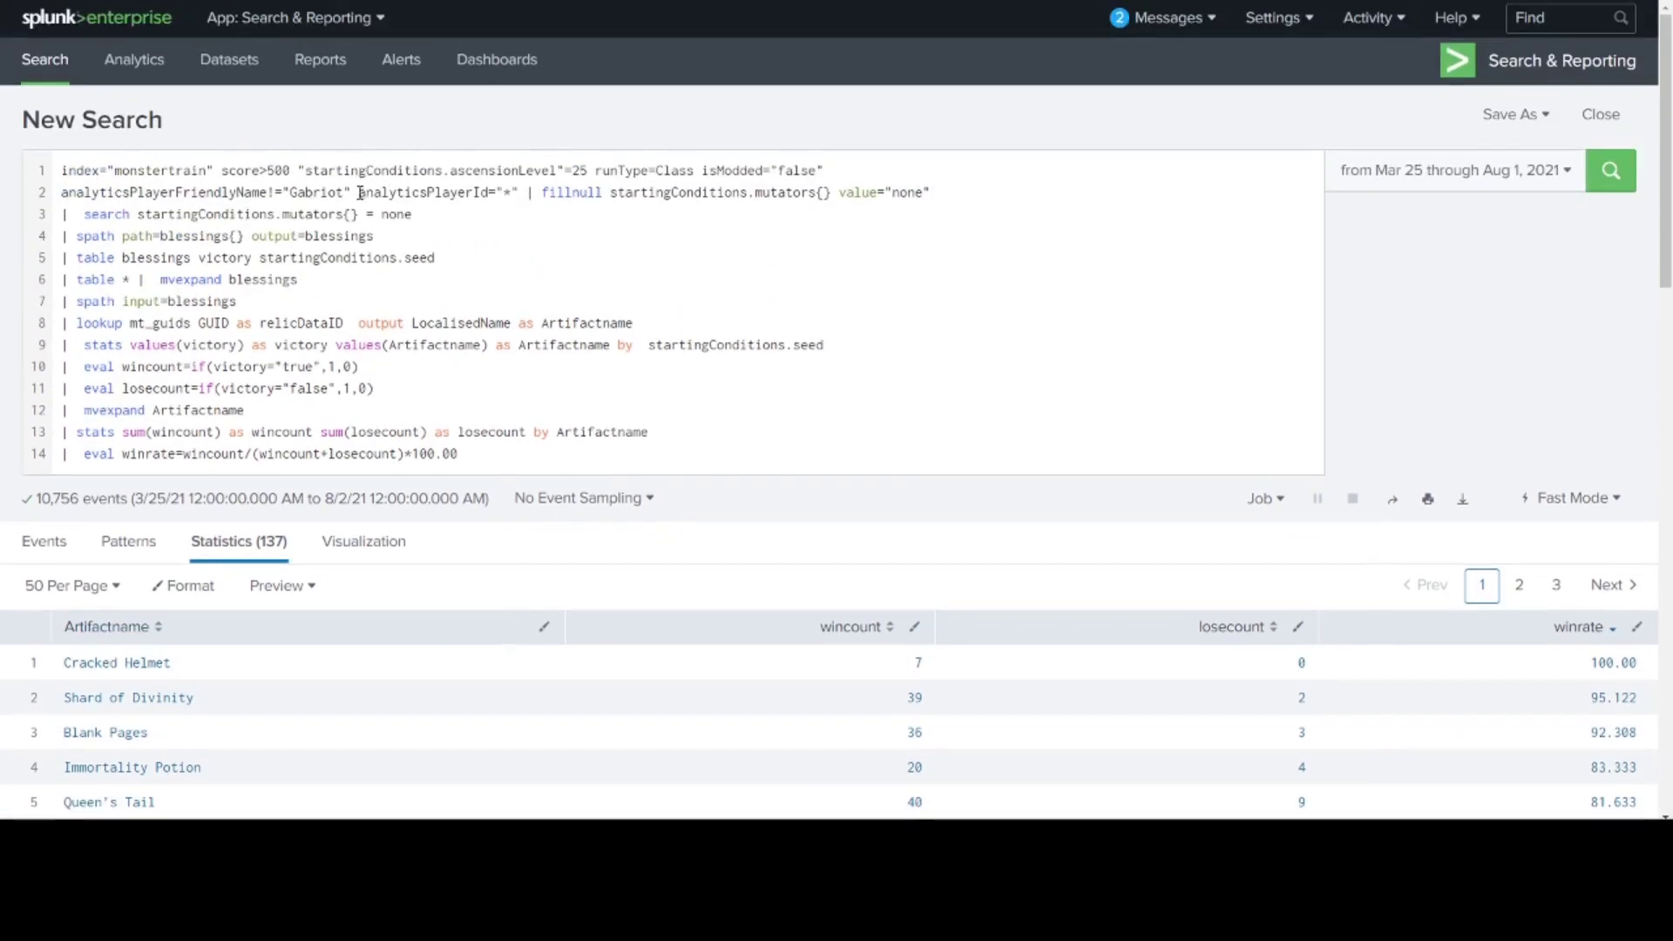
{"action": "left_click_drag", "start_coordinate": [360, 193], "coordinate": [510, 202]}
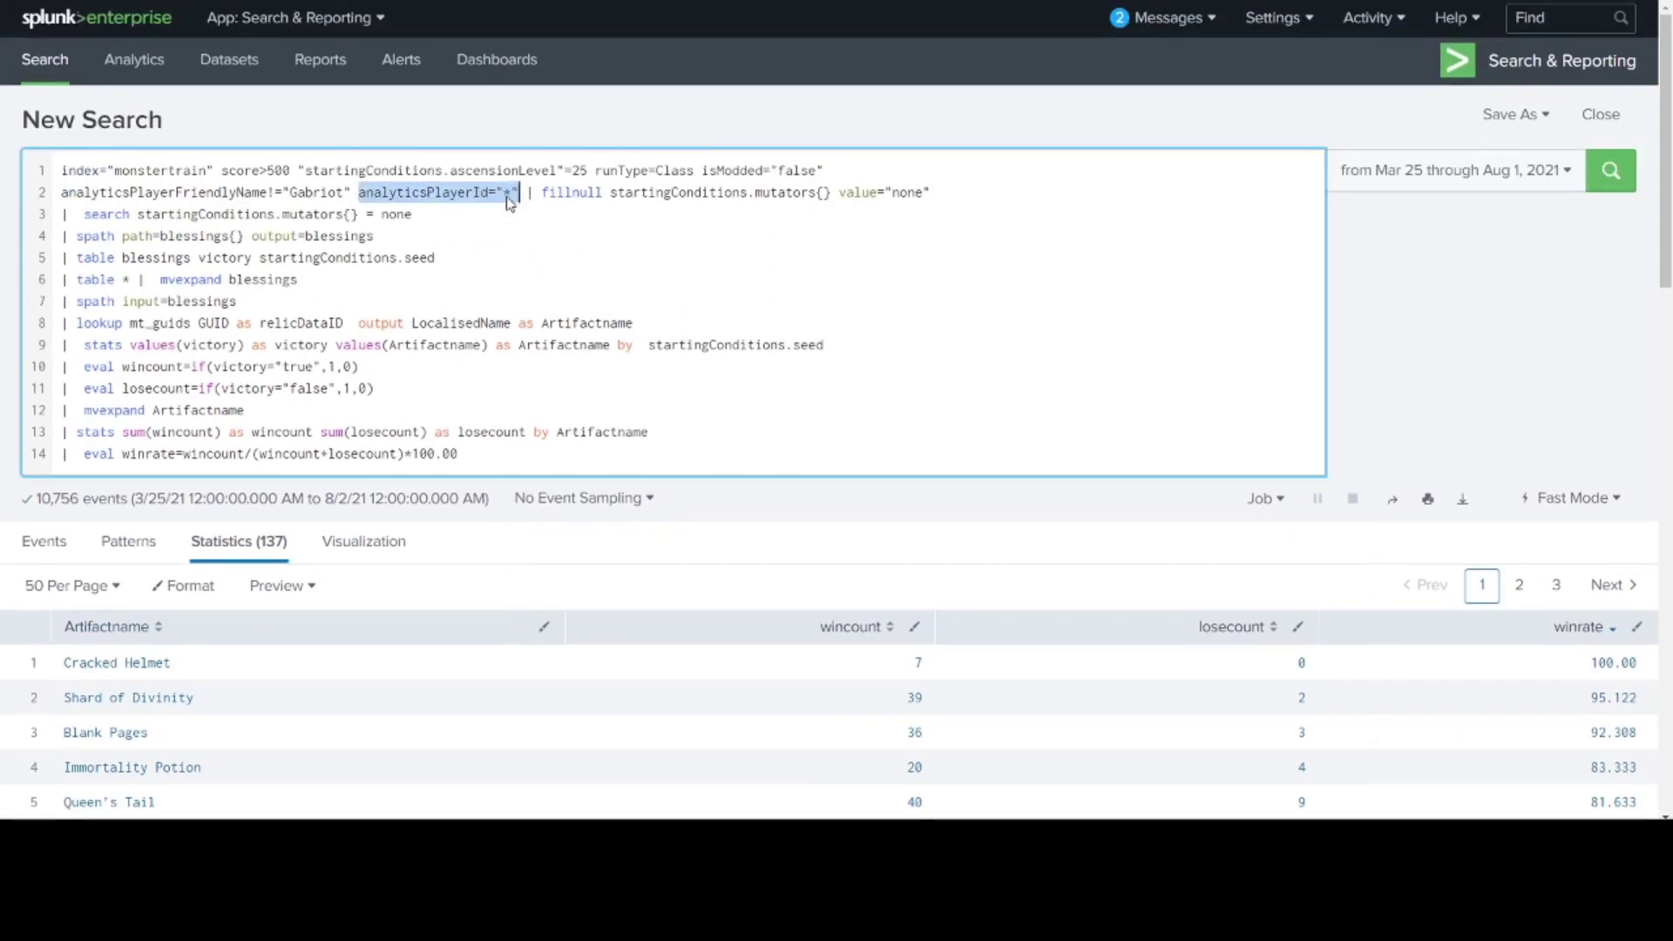
{"action": "type", "text": "`hide_skewer`"}
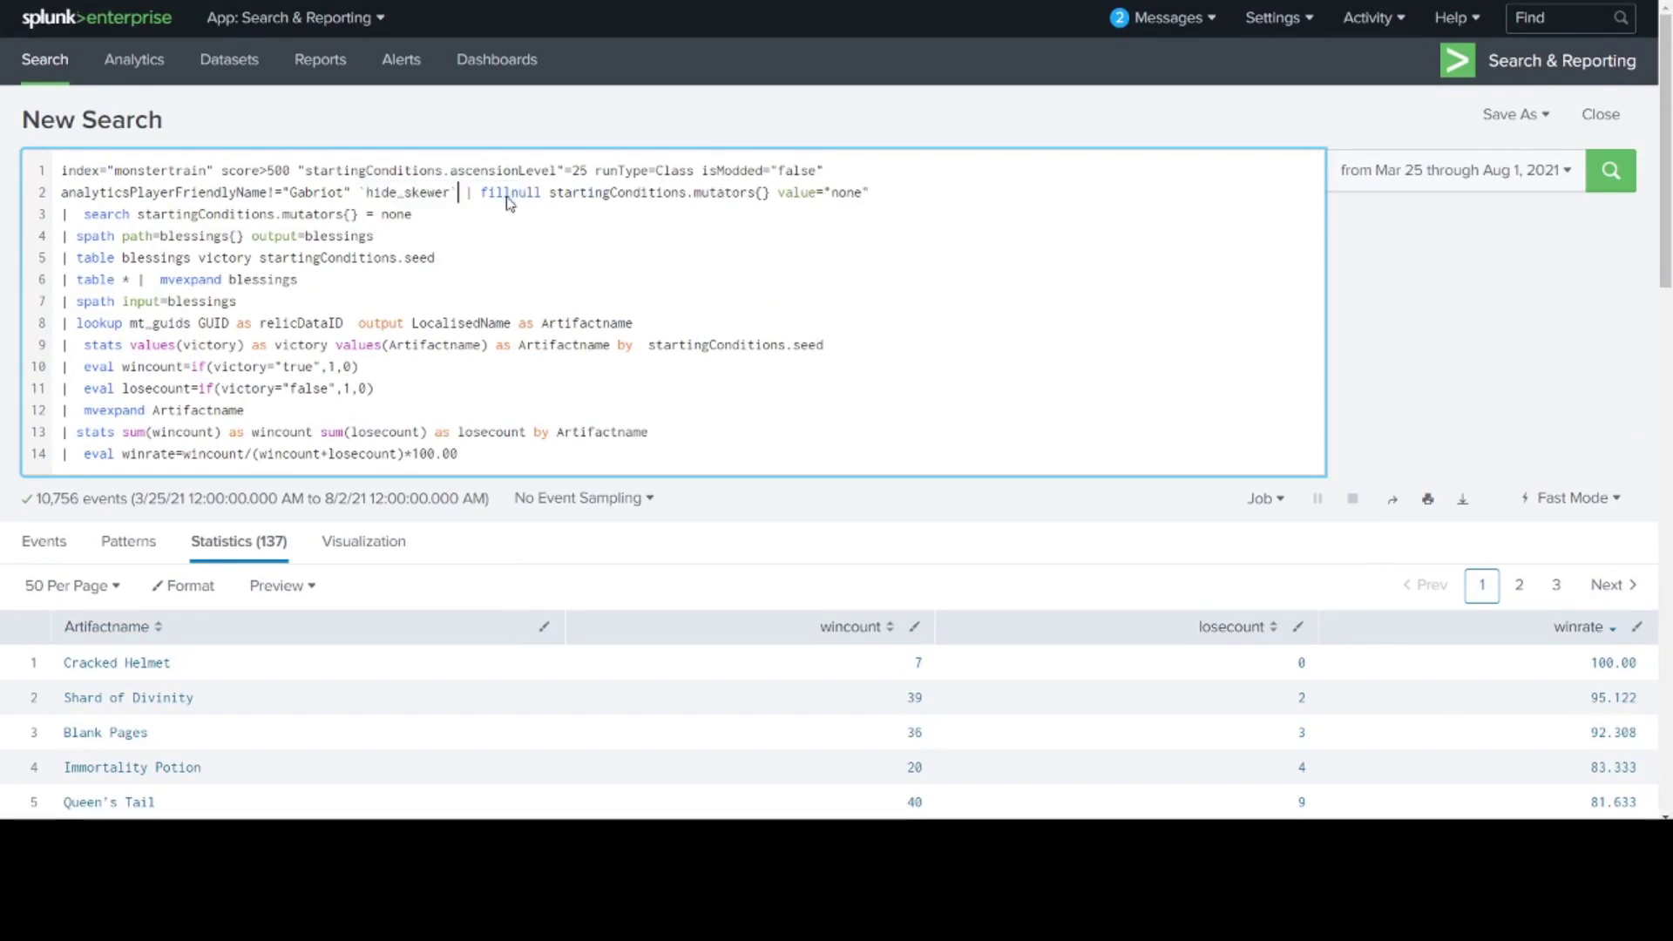
{"action": "key", "text": "Return"}
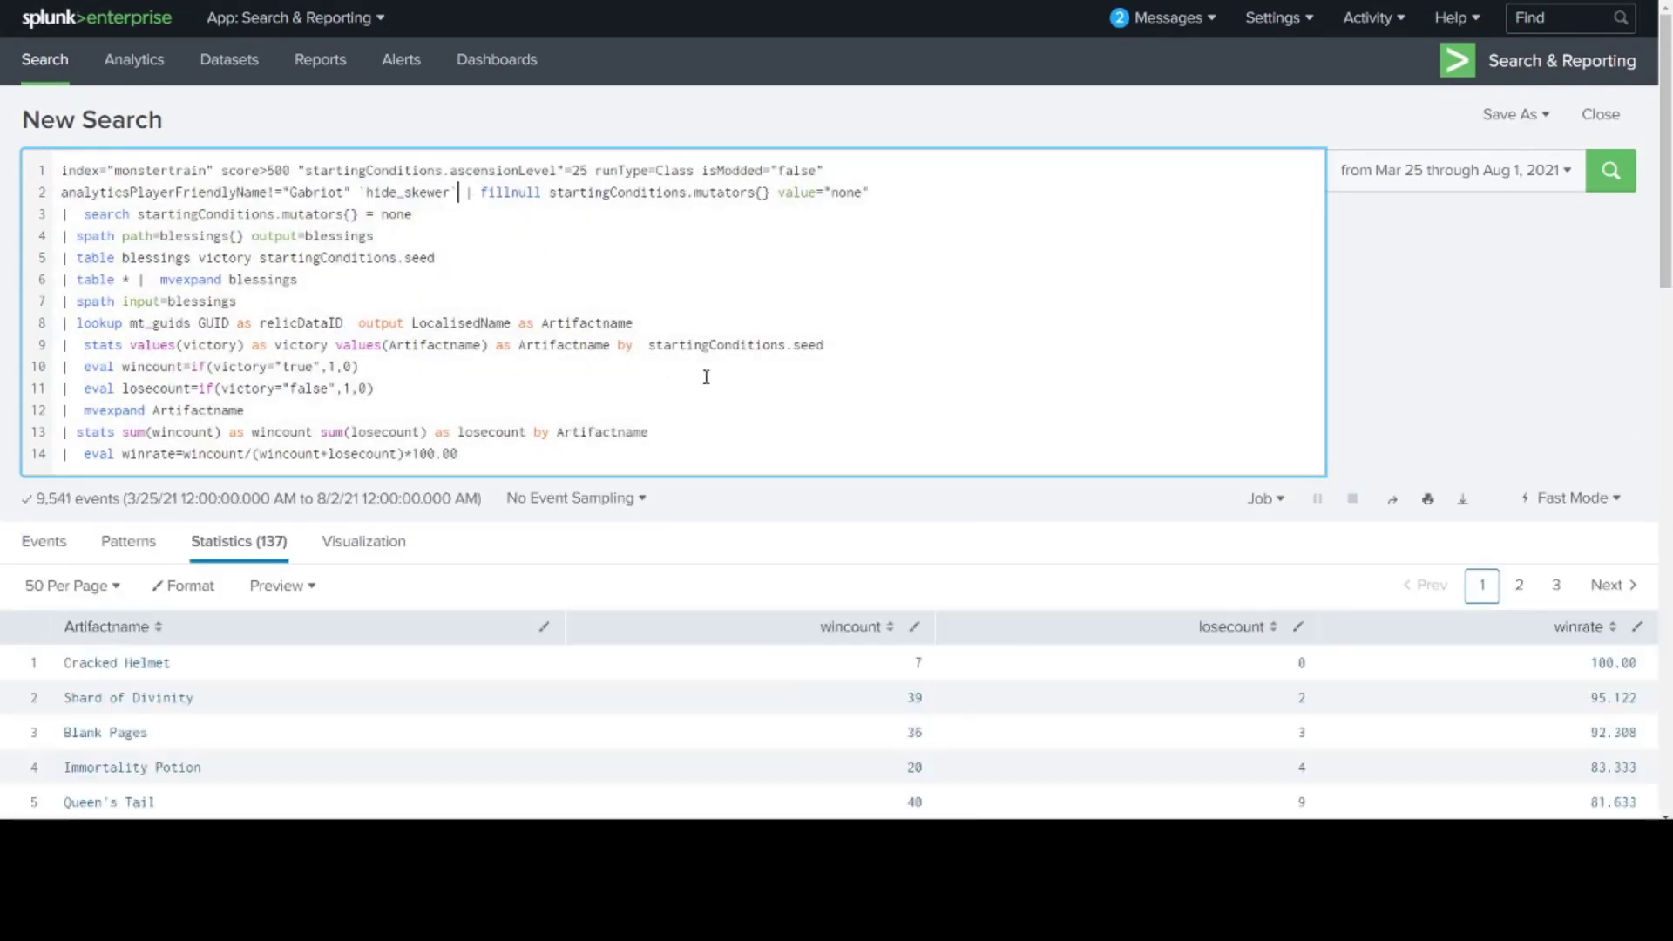
- Sort the rerun search's results by winrate in descending order and examine the artifacts on page 1, returning to the highest-winrate rows
{"action": "scroll", "coordinate": [886, 441], "scroll_direction": "down", "scroll_amount": 4}
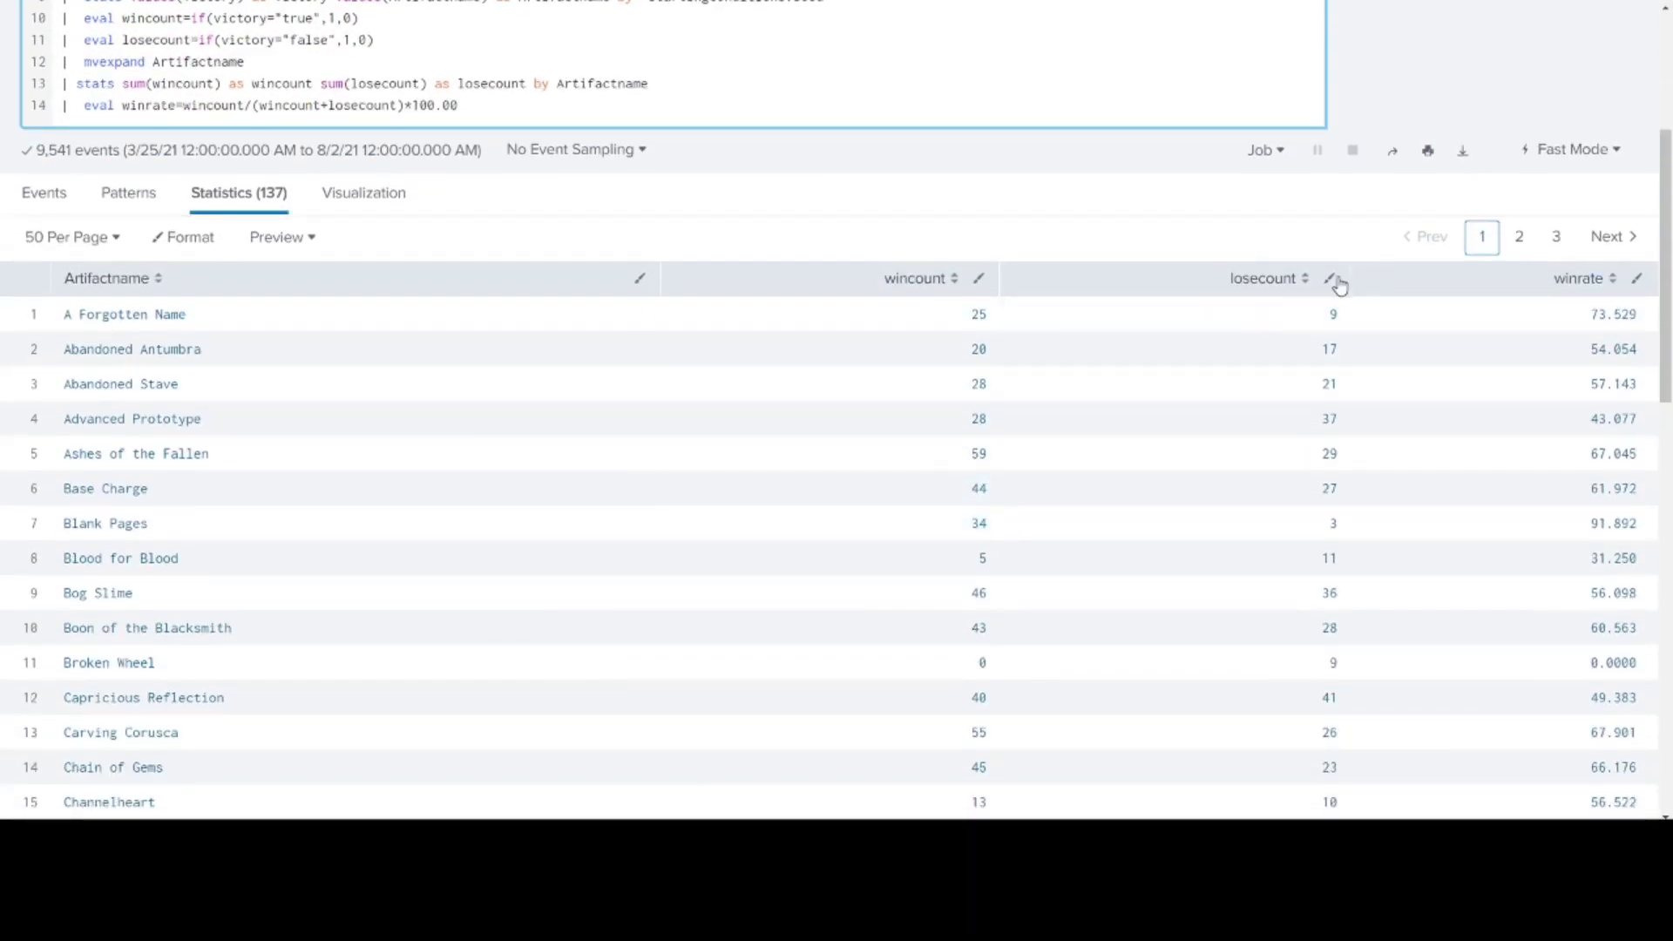
{"action": "left_click", "coordinate": [1606, 281]}
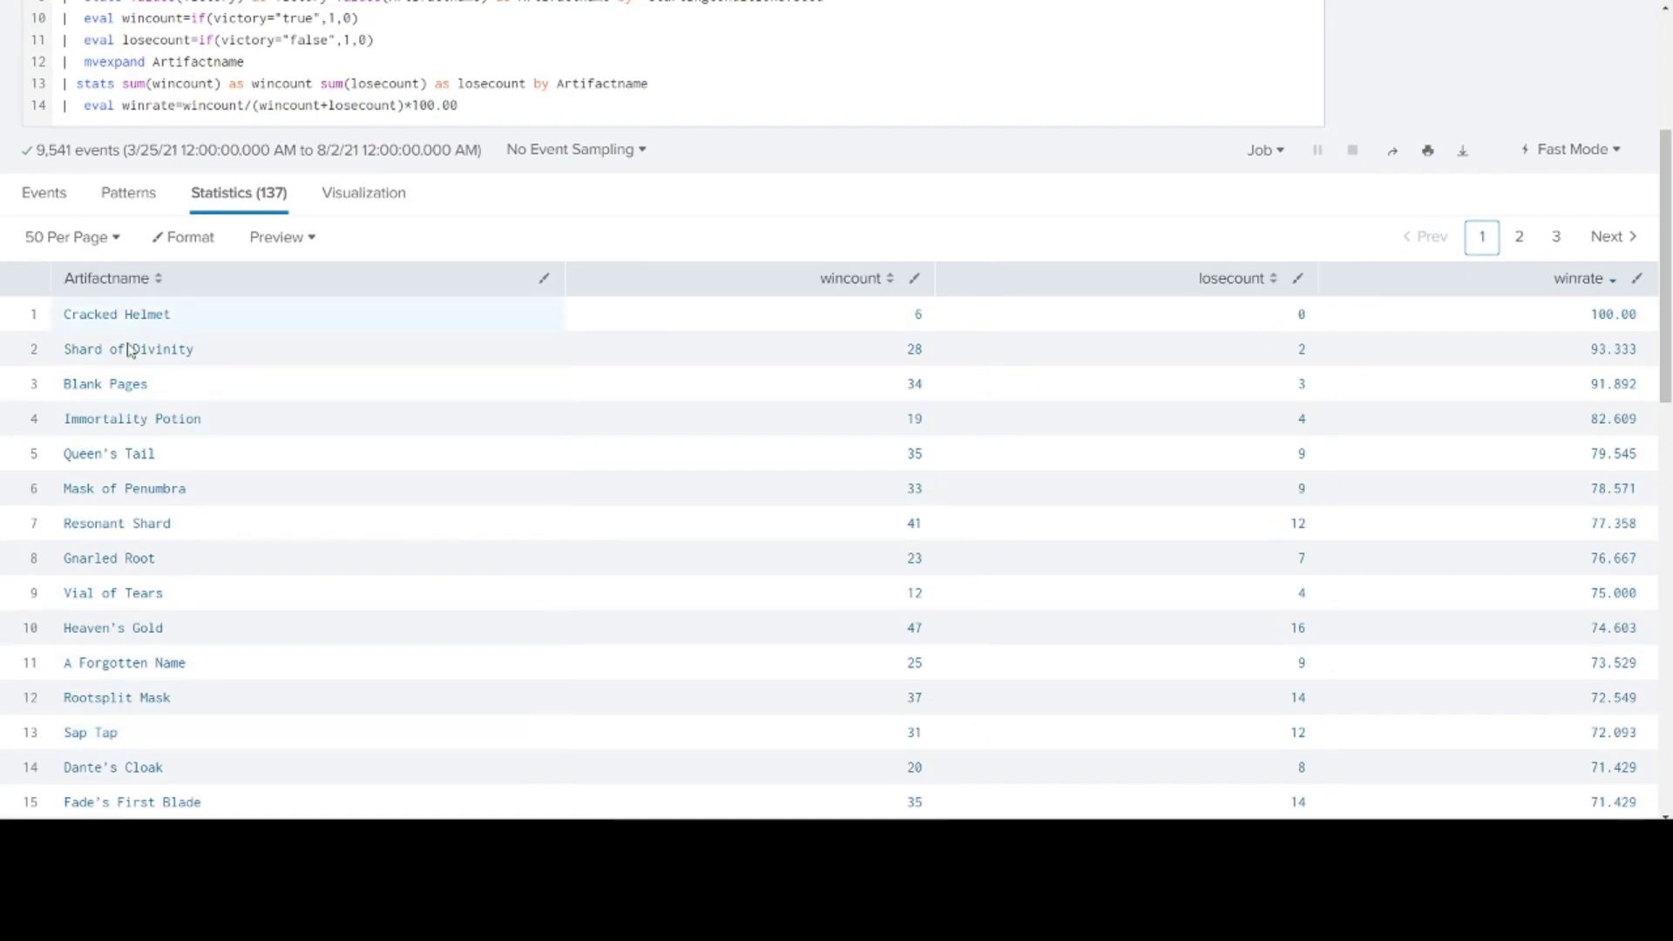
{"action": "scroll", "coordinate": [237, 553], "scroll_direction": "down", "scroll_amount": 3}
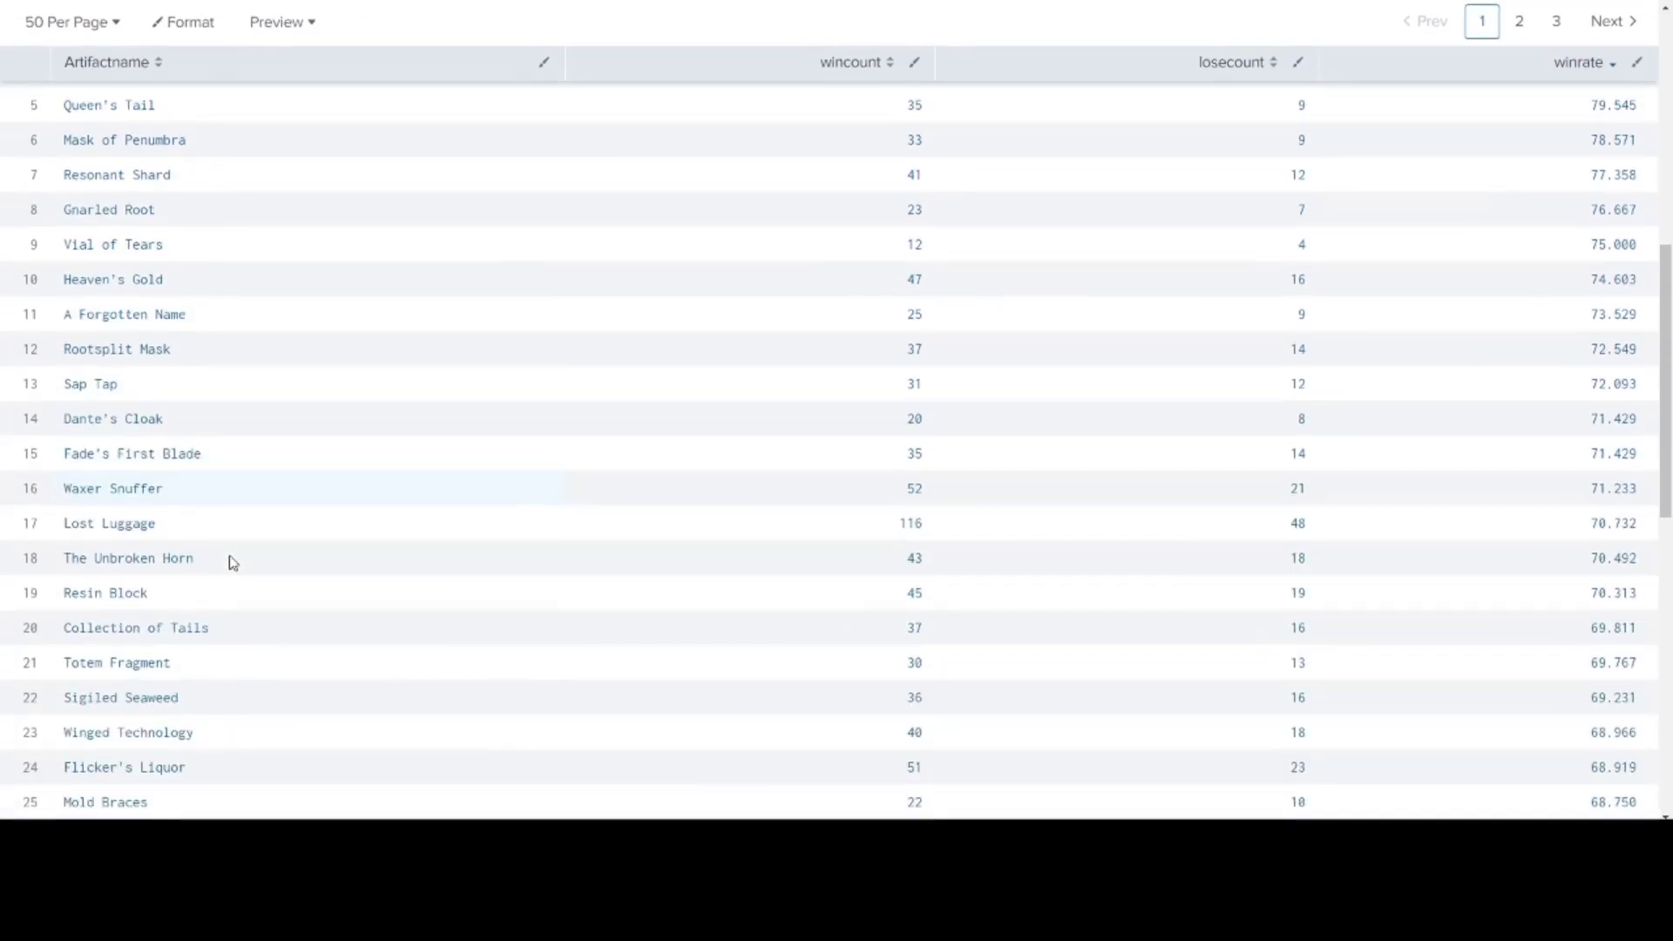
{"action": "scroll", "coordinate": [281, 568], "scroll_direction": "down", "scroll_amount": 5}
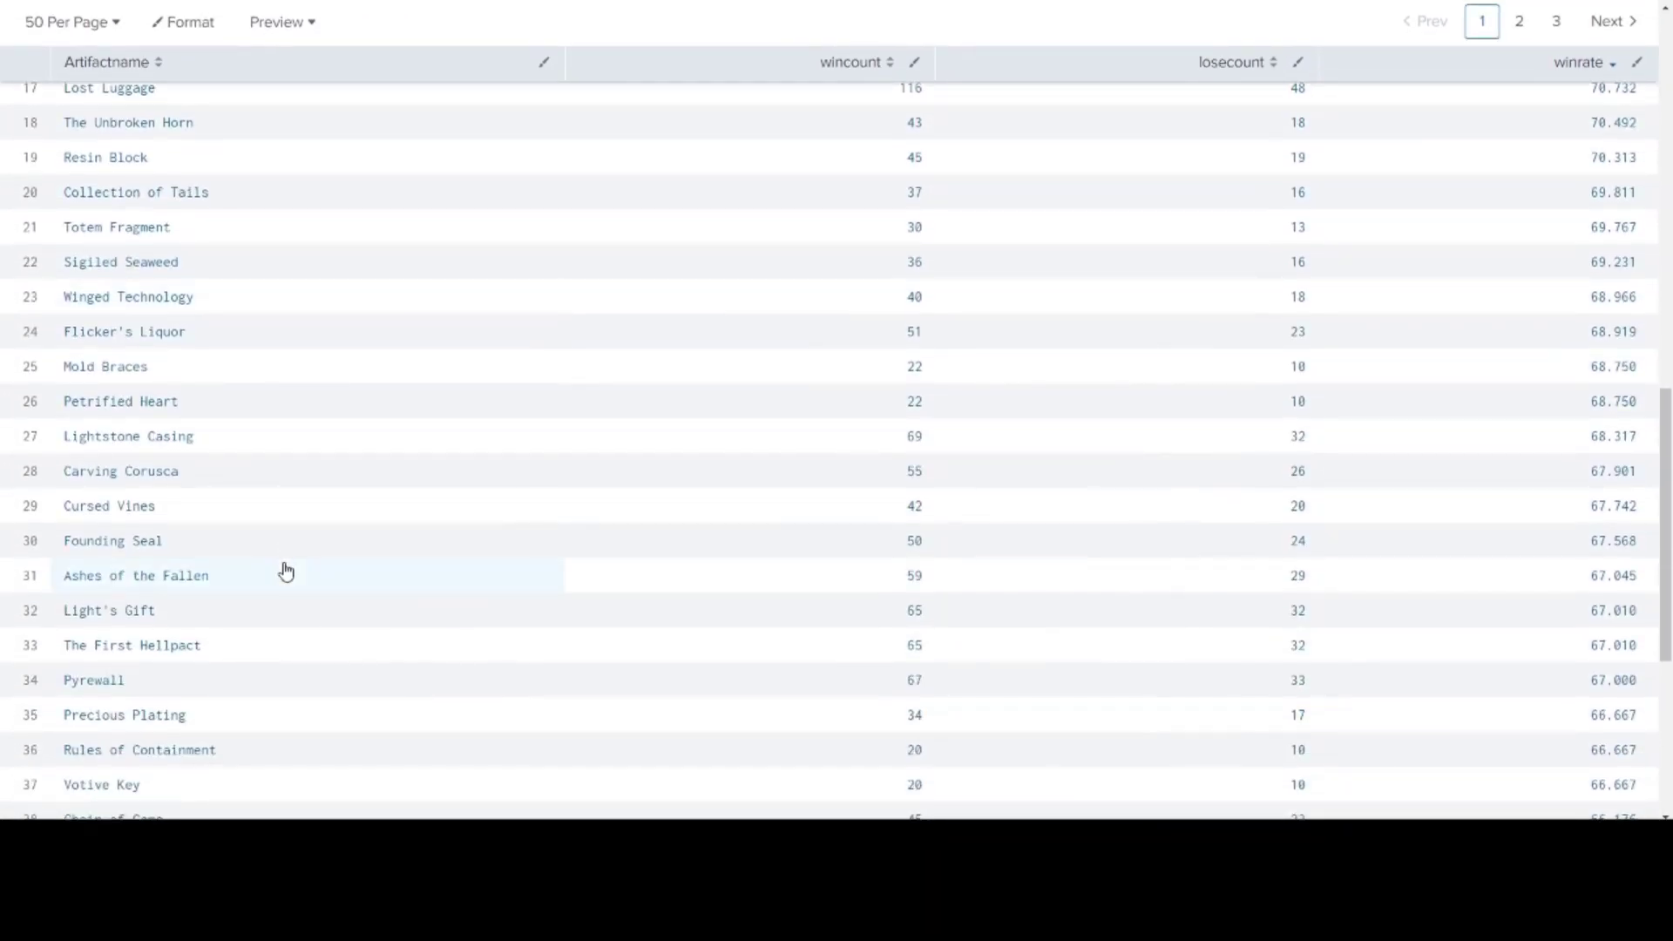
{"action": "scroll", "coordinate": [285, 571], "scroll_direction": "down", "scroll_amount": 5}
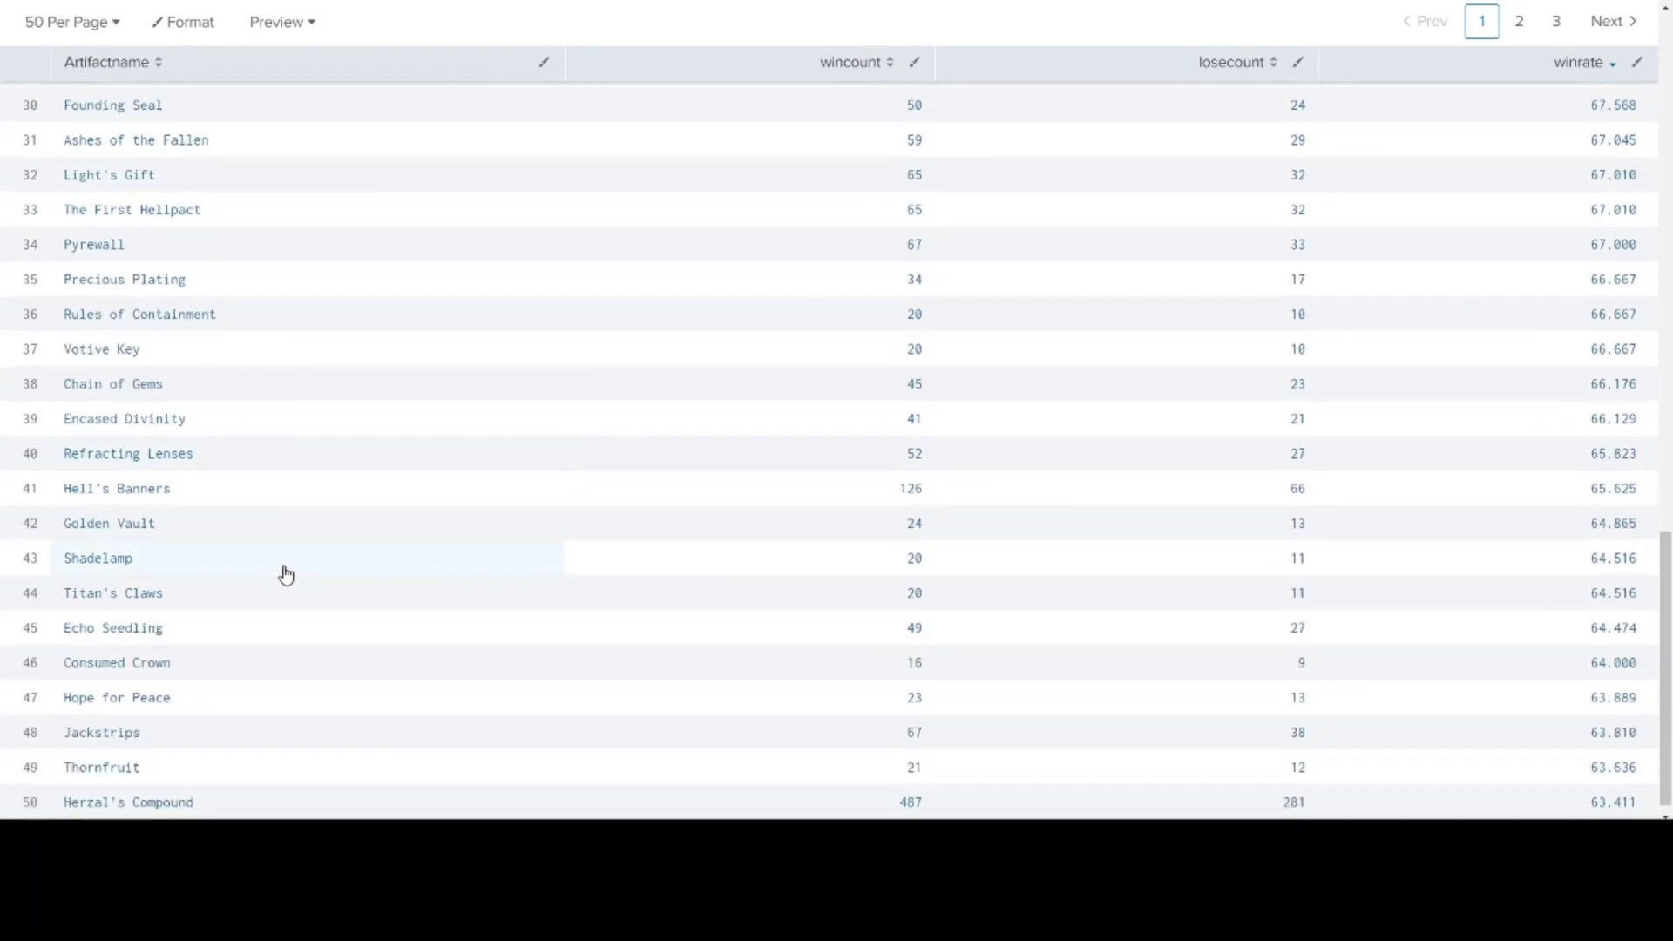
{"action": "scroll", "coordinate": [287, 576], "scroll_direction": "up", "scroll_amount": 8}
{"action": "scroll", "coordinate": [299, 580], "scroll_direction": "up", "scroll_amount": 6}
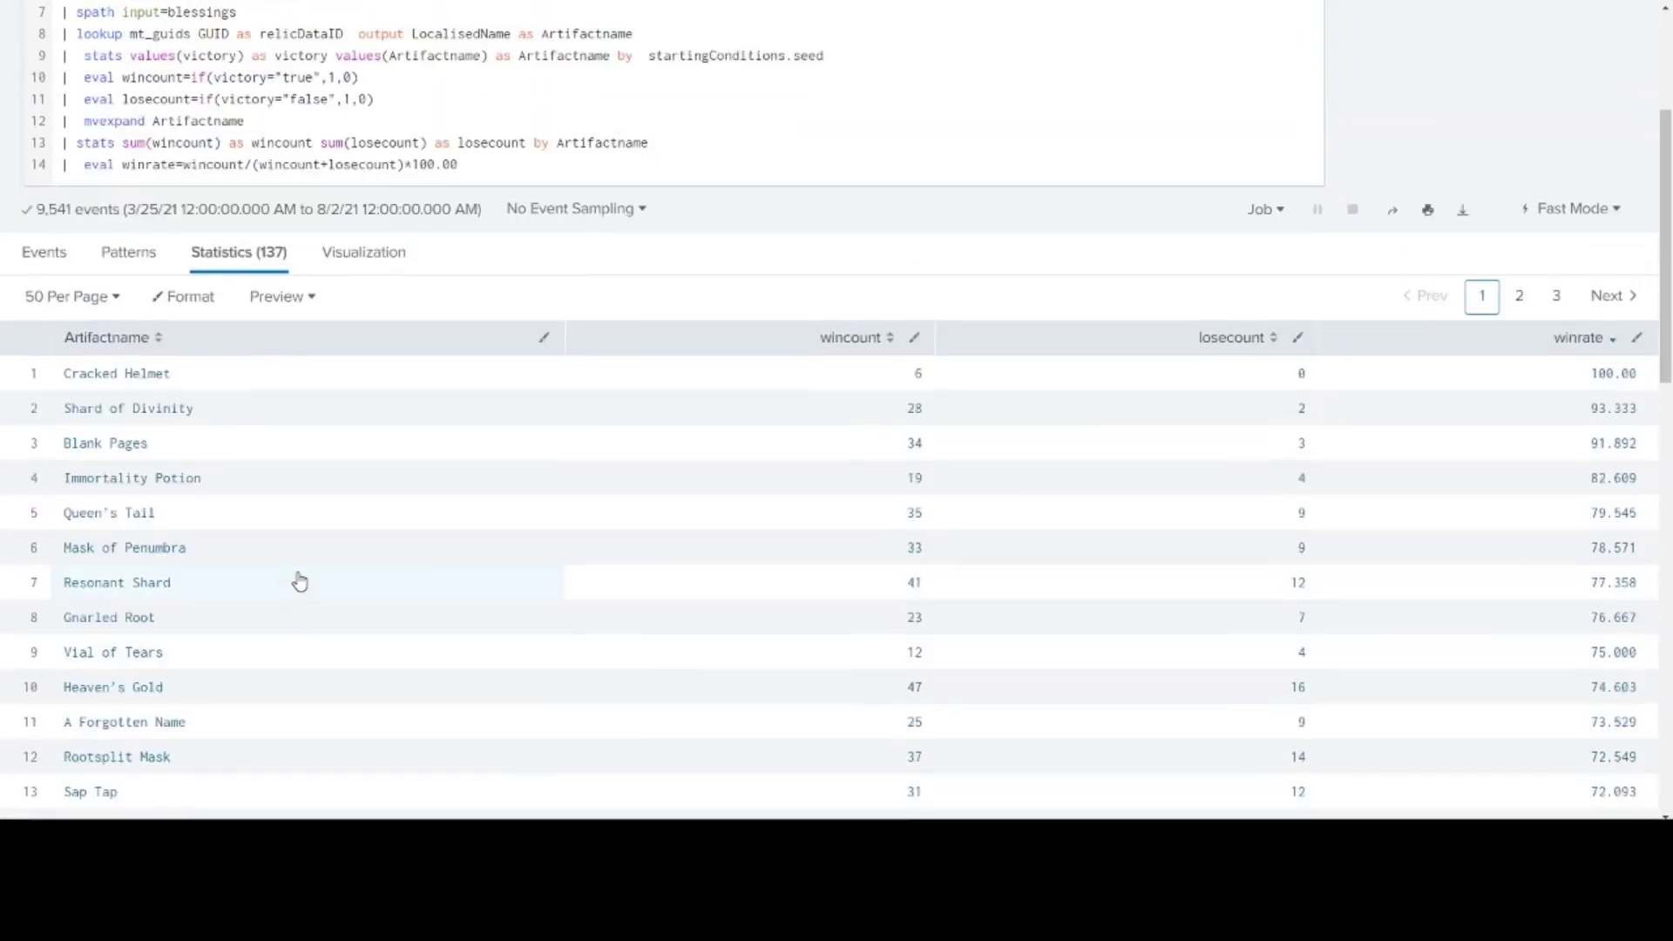
{"action": "scroll", "coordinate": [453, 591], "scroll_direction": "down", "scroll_amount": 1}
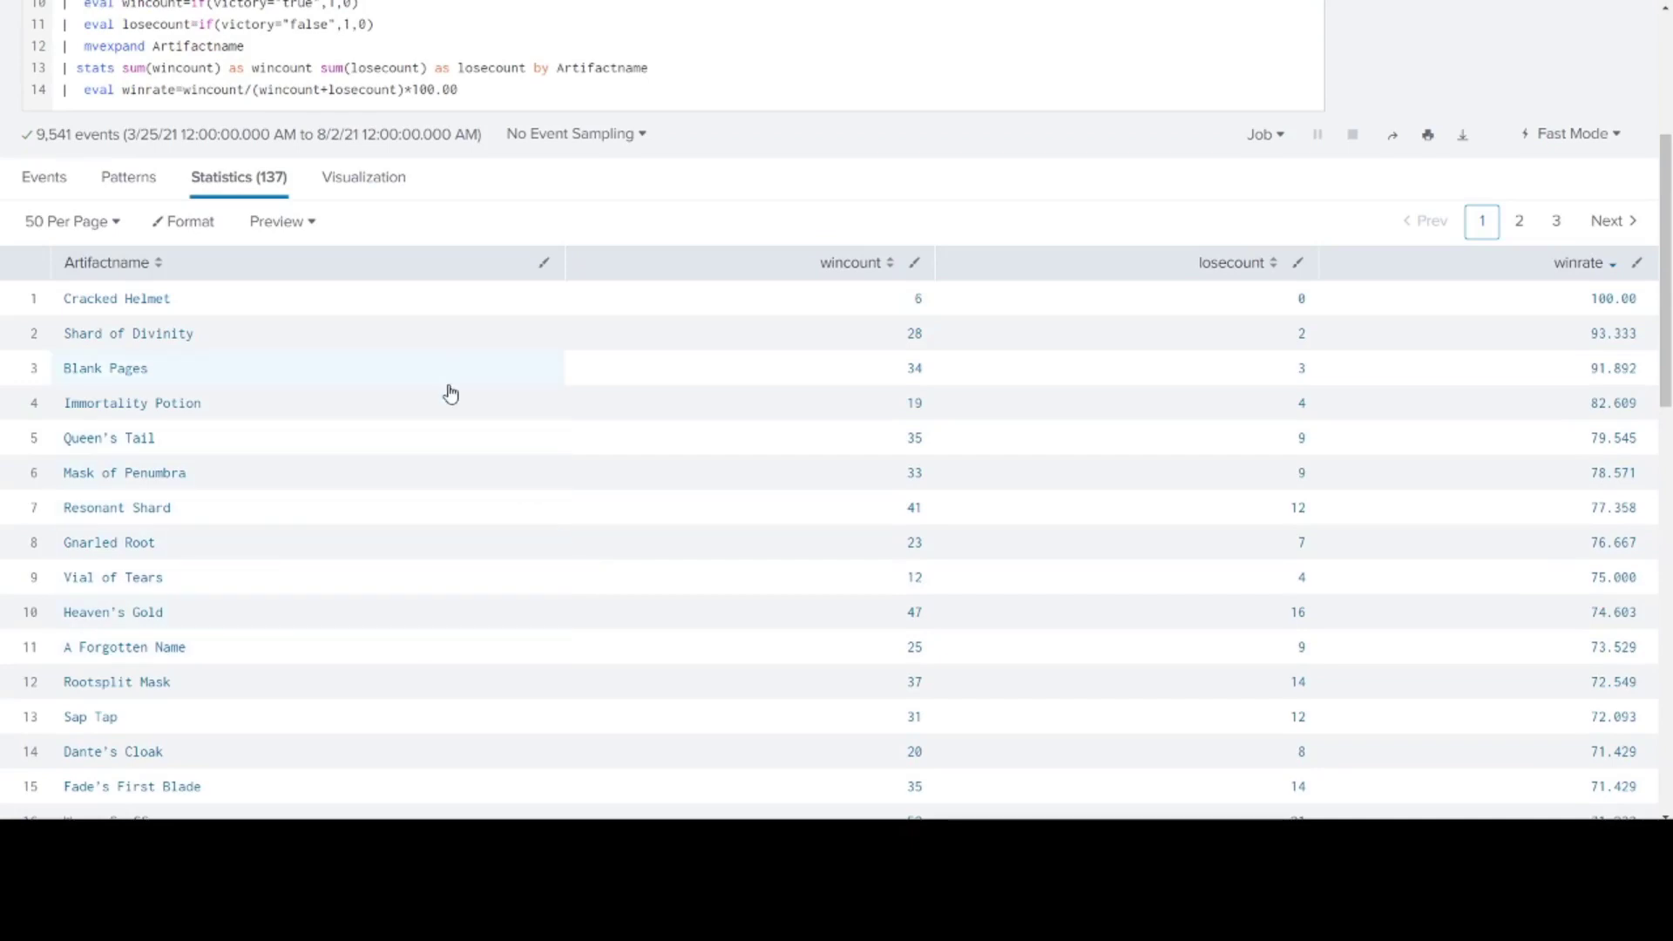
{"action": "scroll", "coordinate": [379, 422], "scroll_direction": "down", "scroll_amount": 1}
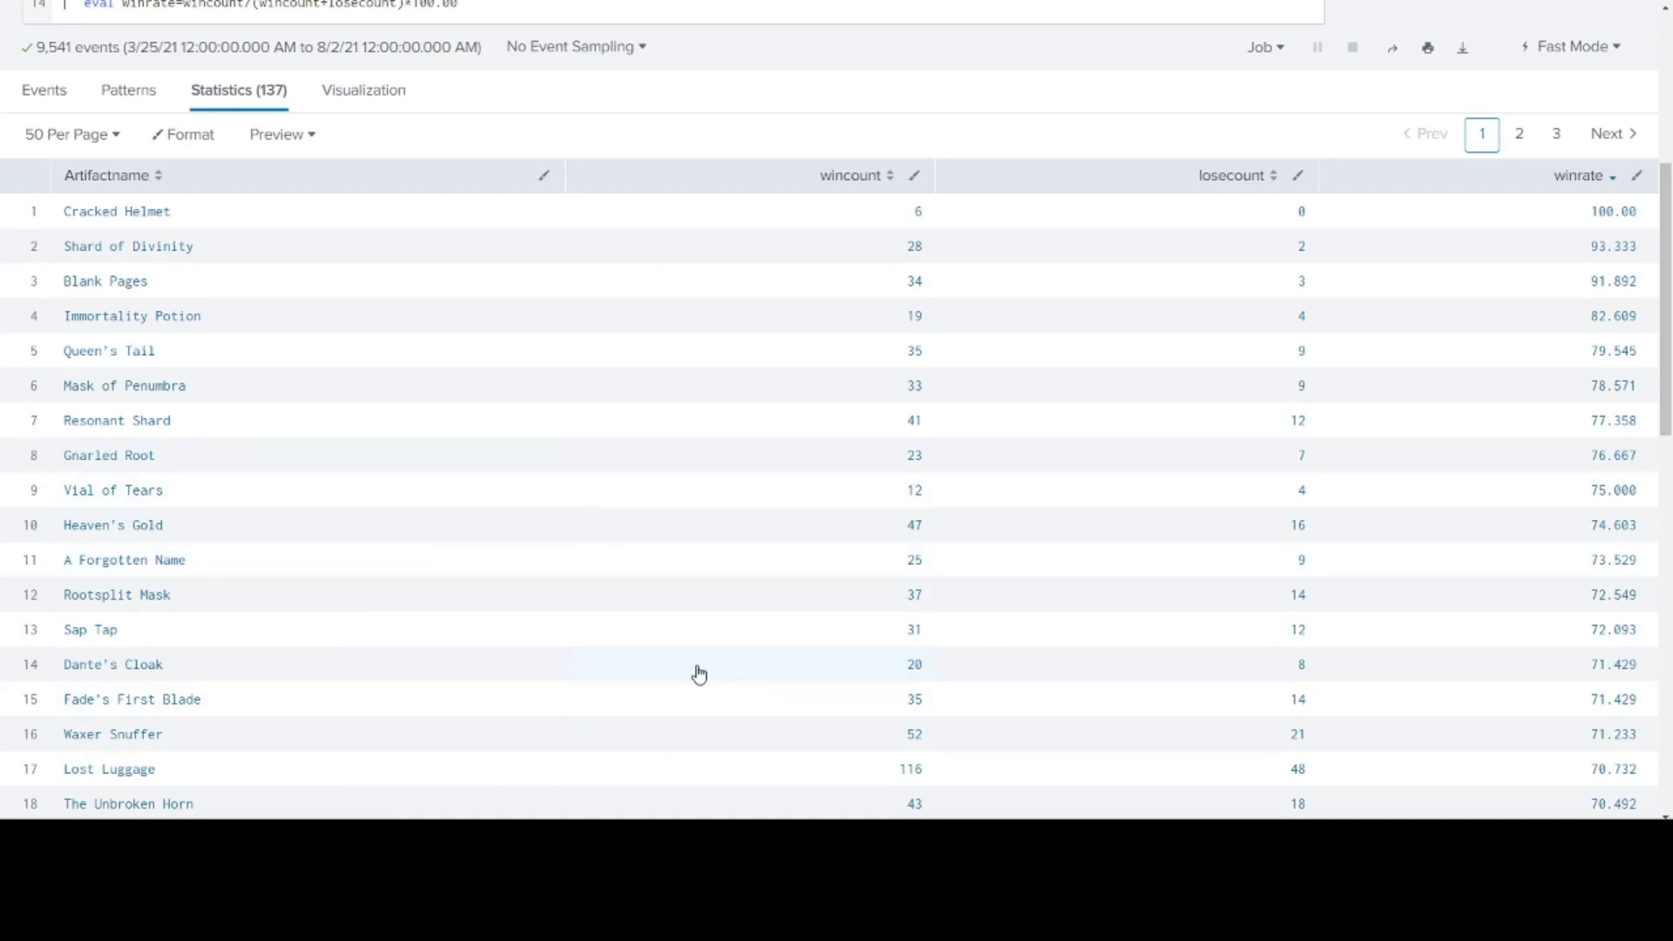
{"action": "scroll", "coordinate": [537, 543], "scroll_direction": "up", "scroll_amount": 1}
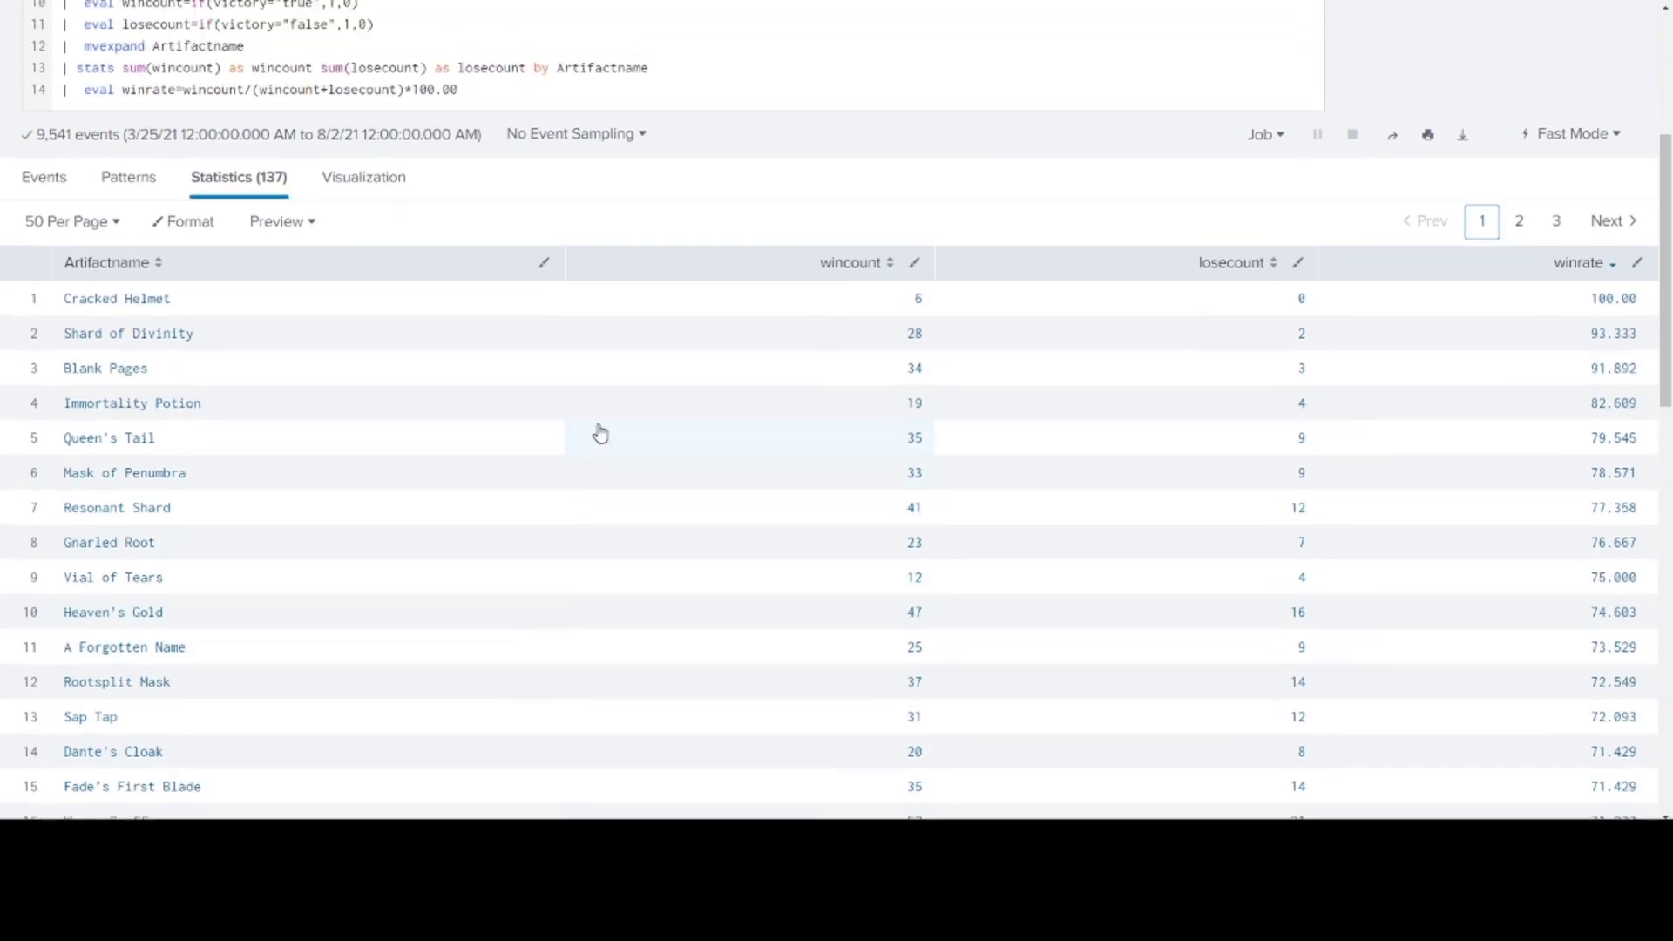